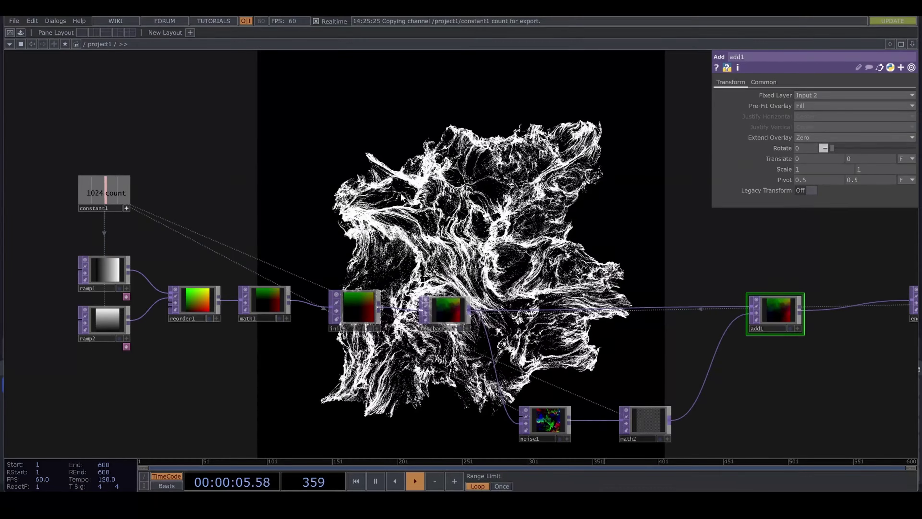
Add a Keyboard In CHOP to the network just above constant1
key("Tab")
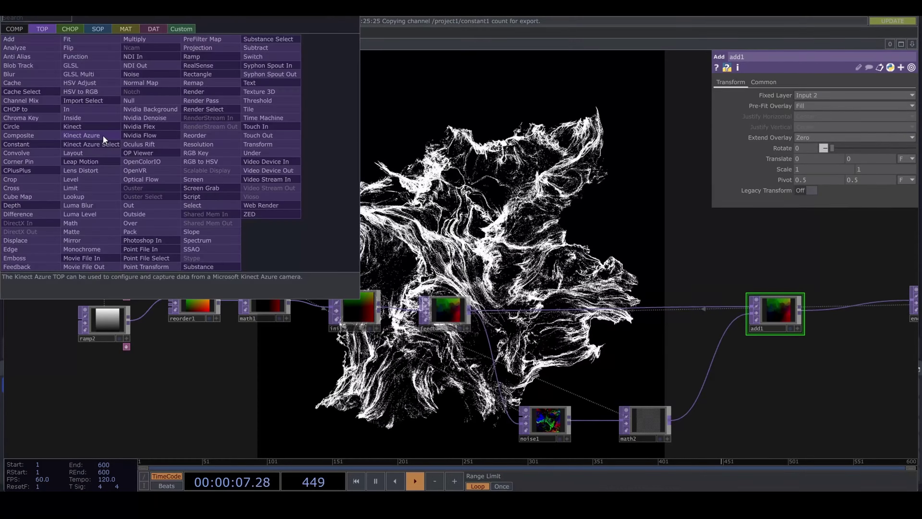
left_click(70, 28)
type("key")
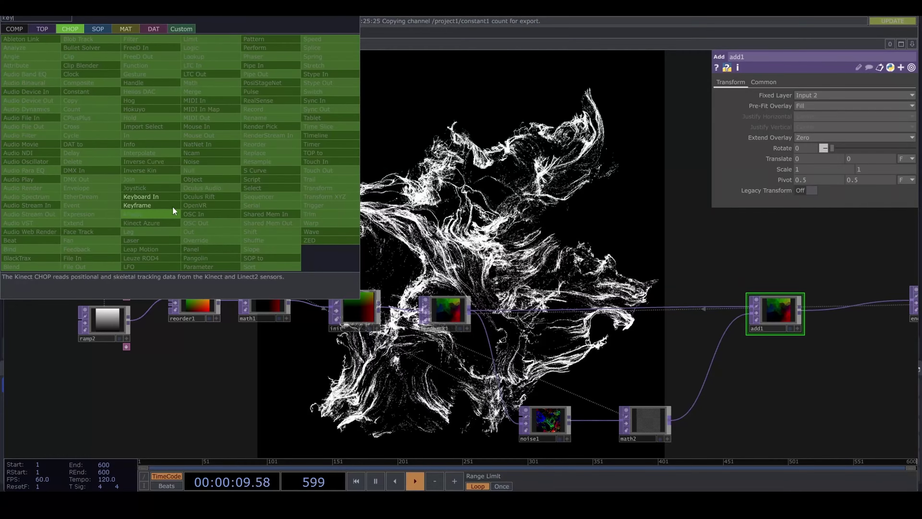
left_click(172, 206)
left_click(106, 147)
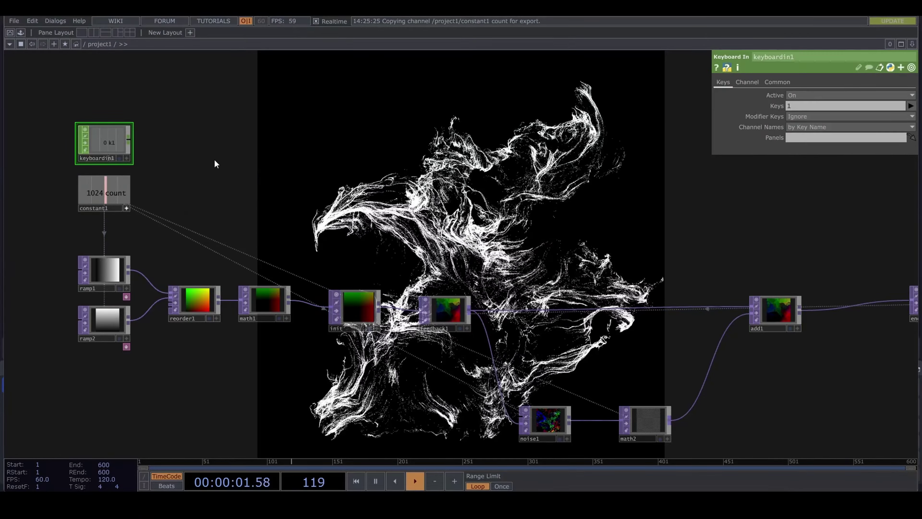
Export the k1 channel of keyboardin1 to the Reset Pulse parameter of feedback1
left_click(435, 311)
scroll(134, 175, "up", 3)
left_click(121, 155)
left_click_drag(95, 132, 832, 106)
left_click(837, 107)
left_click_drag(737, 278, 549, 279)
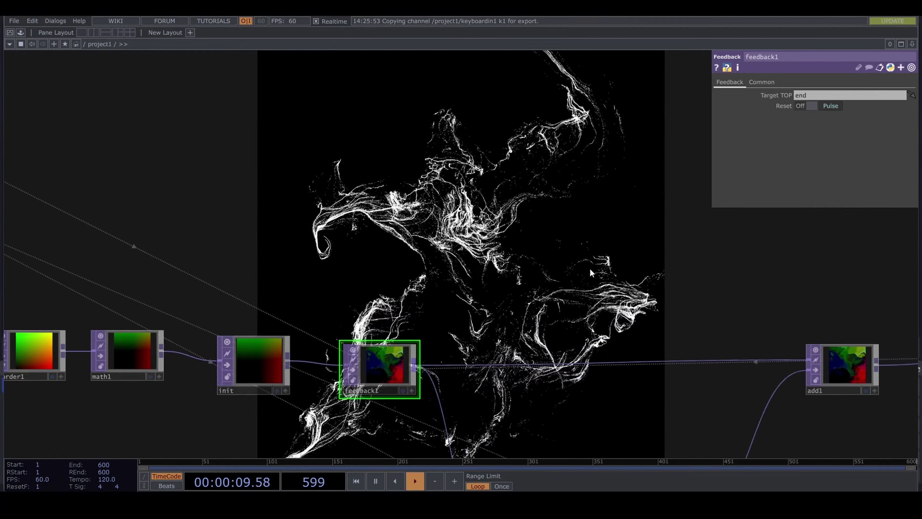
Load life.tox from the file browser into the network above feedback1 and wire init into it
scroll(540, 279, "down", 3)
key("super+e")
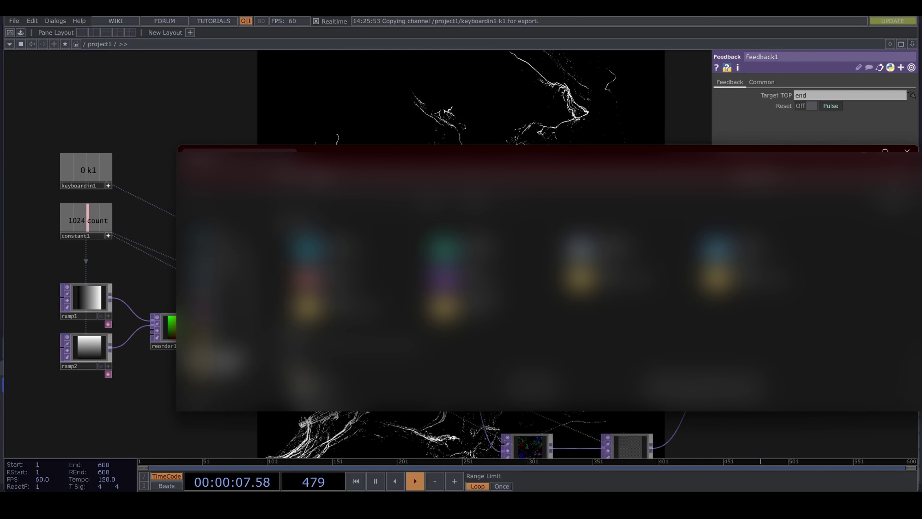
left_click(218, 360)
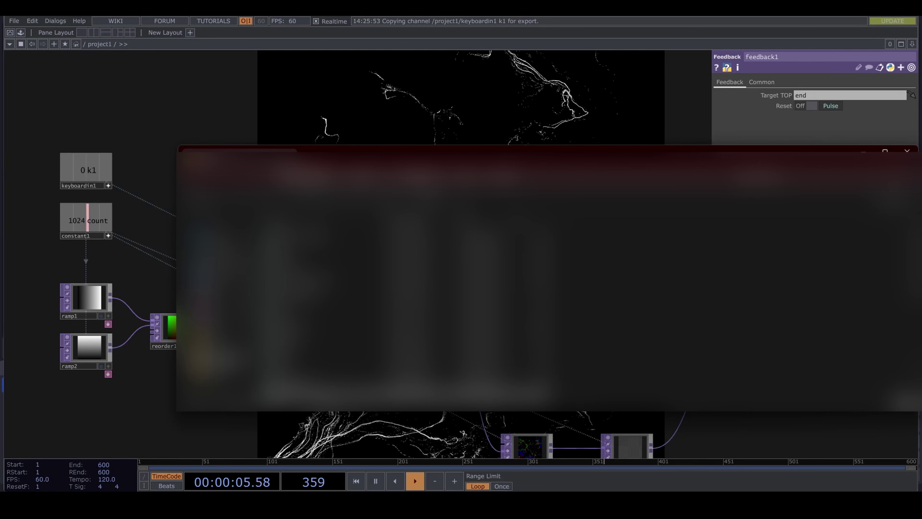
left_click_drag(525, 264, 438, 277)
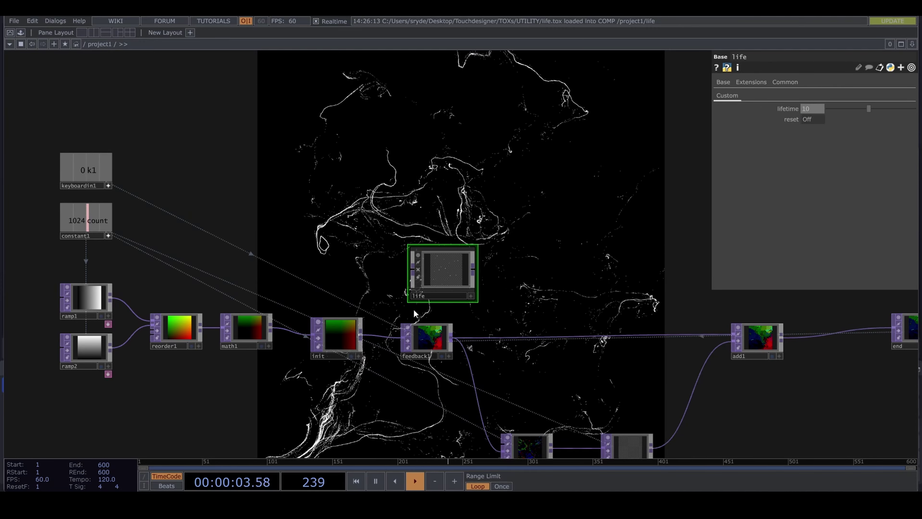
left_click_drag(436, 282, 415, 282)
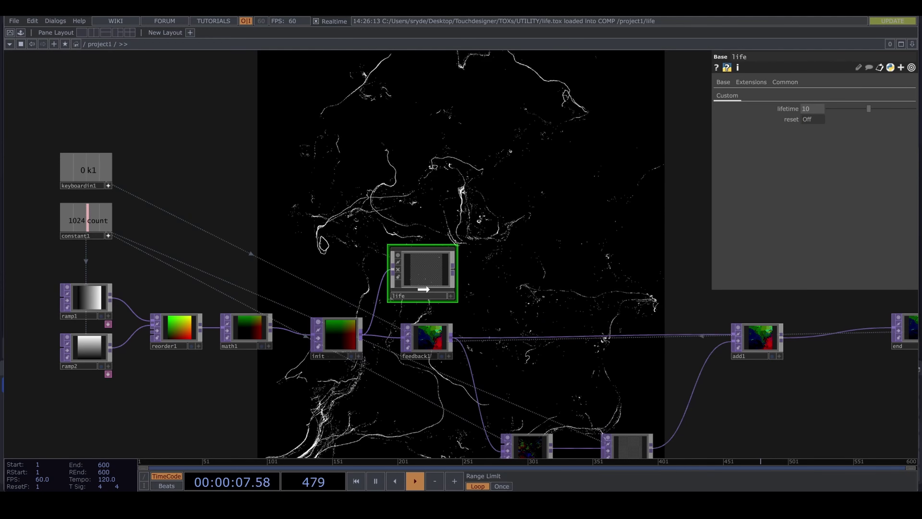
Inside the life component, add a Select TOP below thresh1 and make it reference in1
key("i")
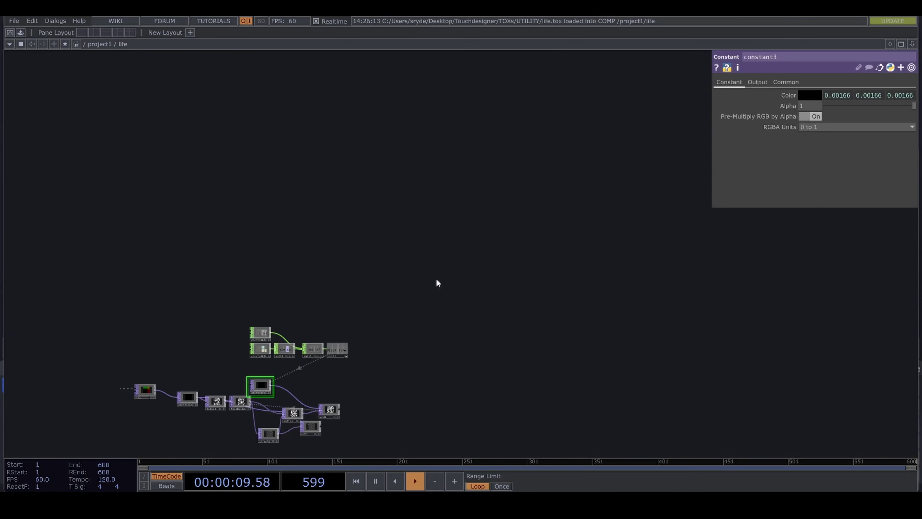
left_click_drag(387, 390, 425, 301)
scroll(346, 378, "up", 5)
left_click_drag(305, 351, 361, 401)
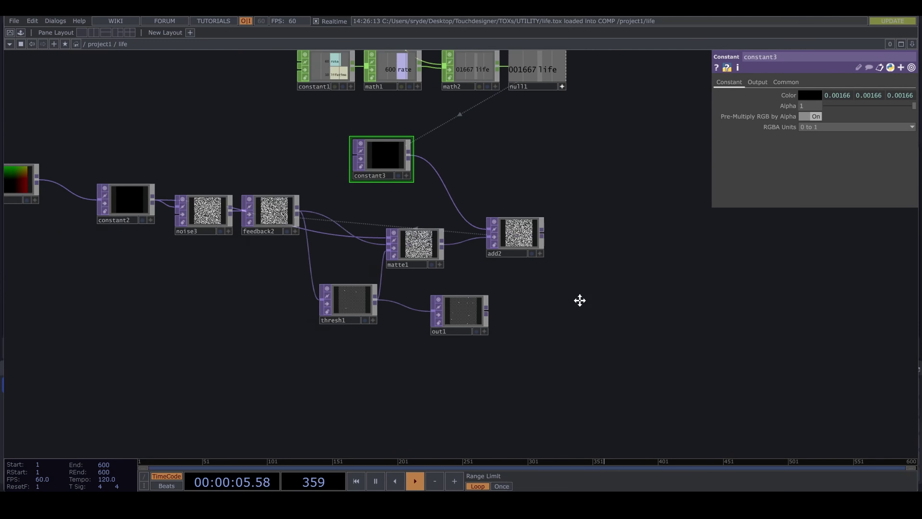
key("Tab")
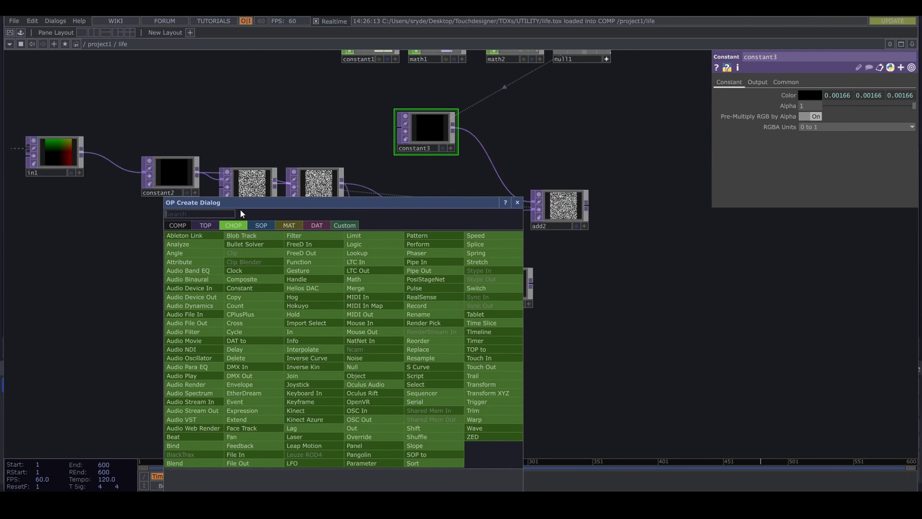
left_click(205, 225)
type("se")
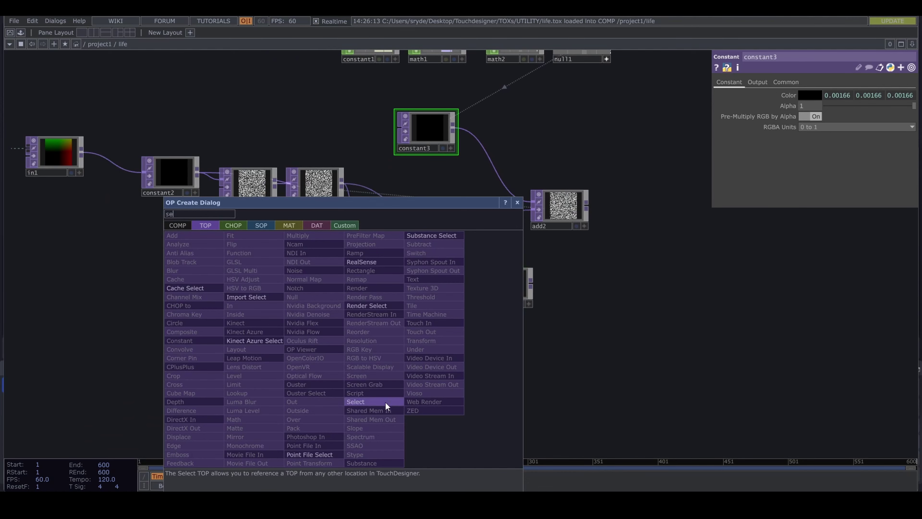
left_click(386, 406)
left_click(404, 354)
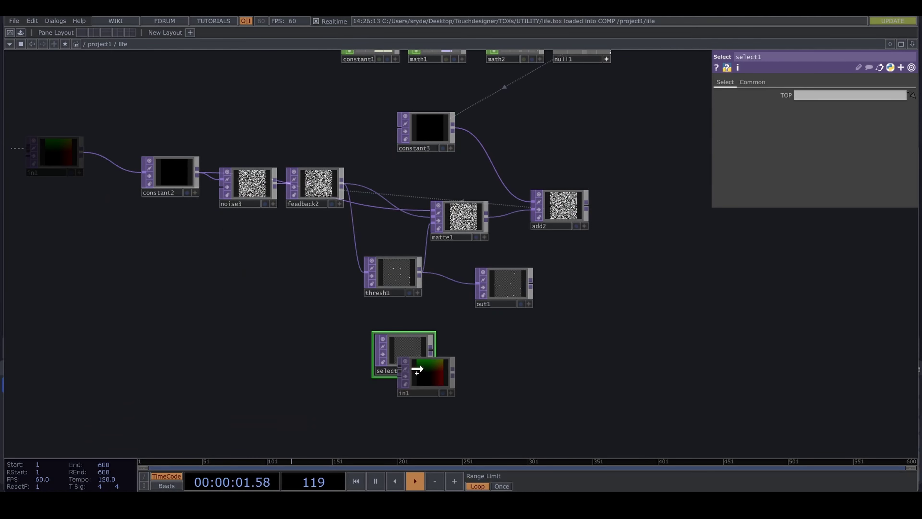
left_click_drag(417, 368, 418, 369)
Insert a Multiply TOP between thresh1 and out1 and connect select1 as its second input
left_click_drag(523, 297, 657, 279)
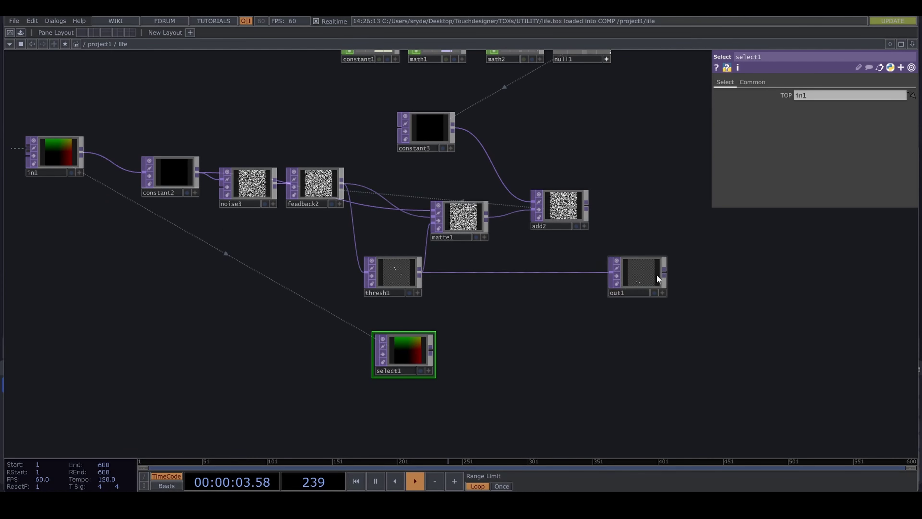
left_click(554, 260)
type("mu")
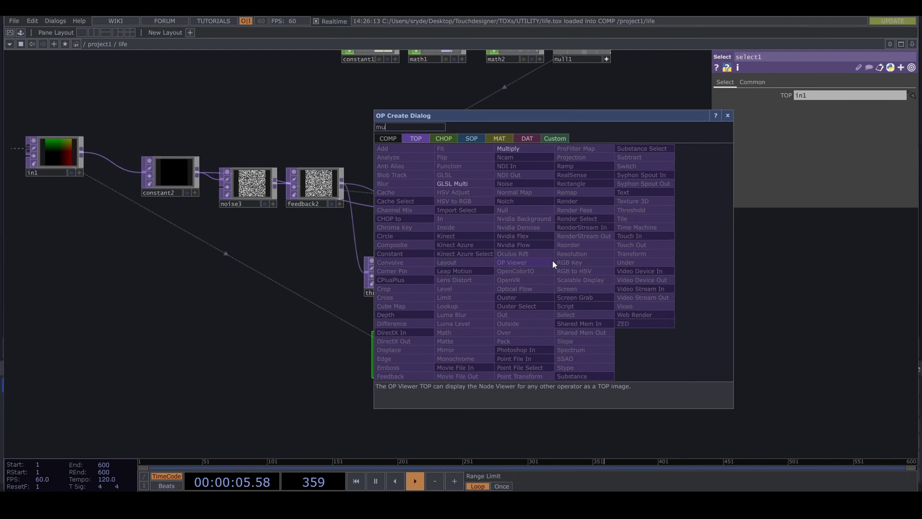
key("Return")
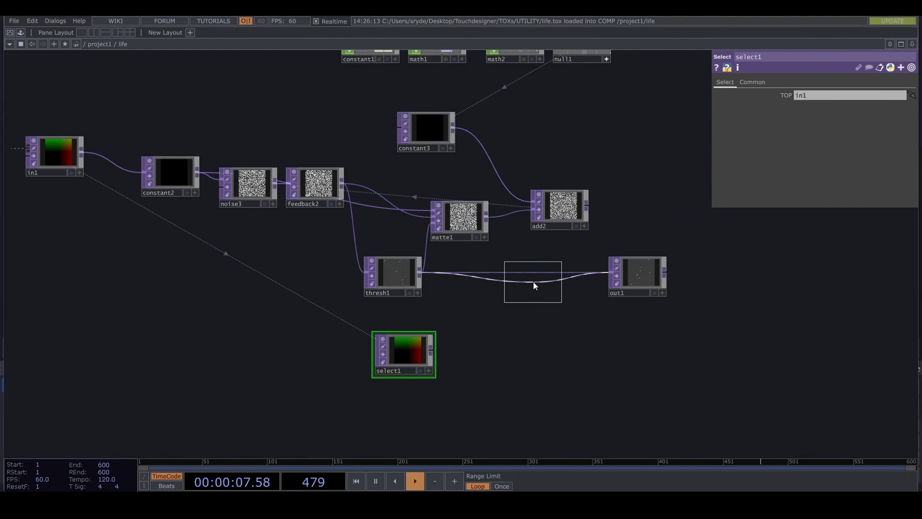
left_click(534, 283)
left_click_drag(485, 316, 508, 287)
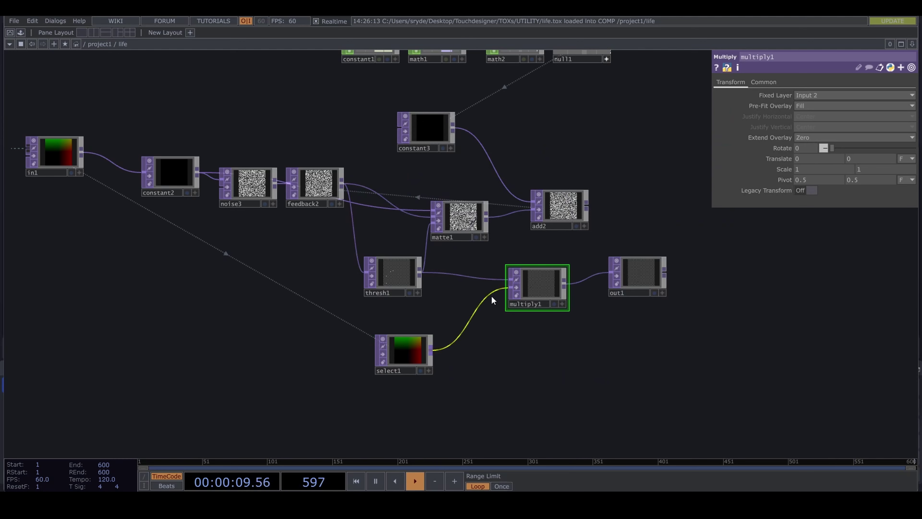
Rename the out1 operator after multiply1 as life
left_click_drag(603, 351, 504, 390)
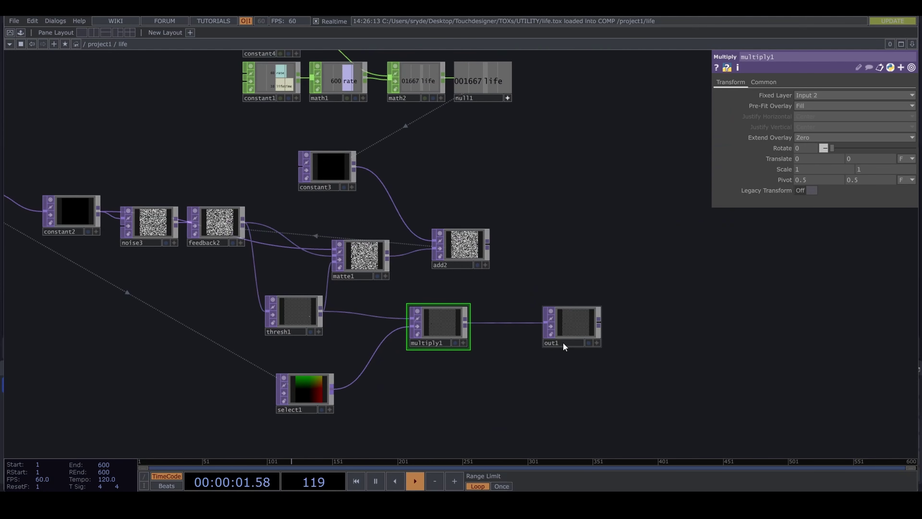
double_click(564, 343)
type("lif")
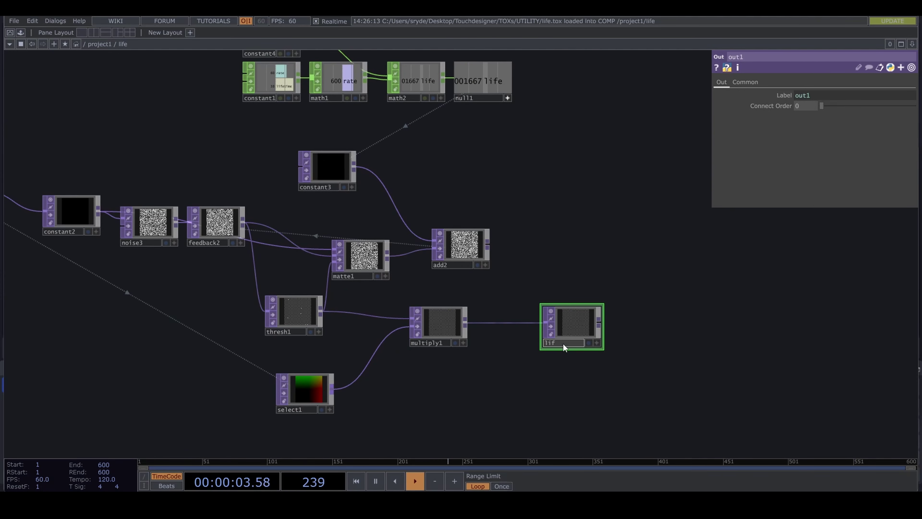
type("e")
key("Return")
left_click(599, 384)
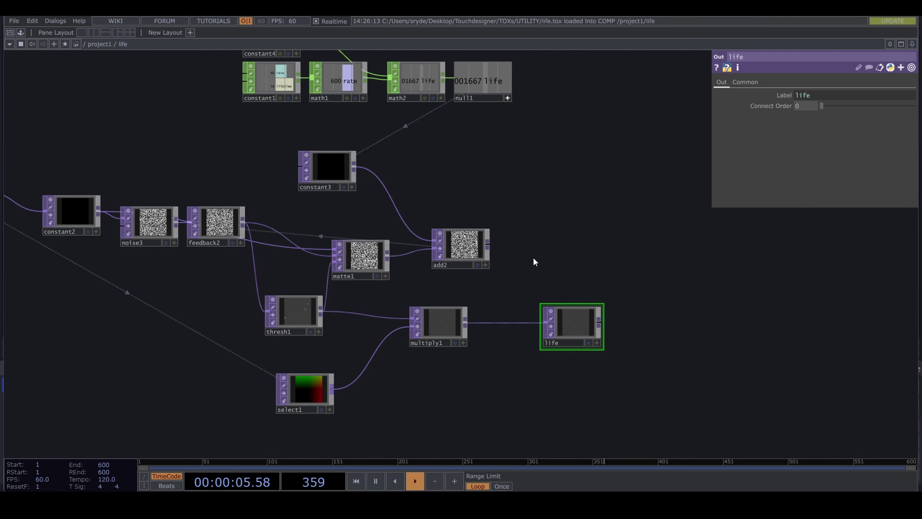
Add a Reorder TOP to the output of add2
scroll(436, 361, "up", 5)
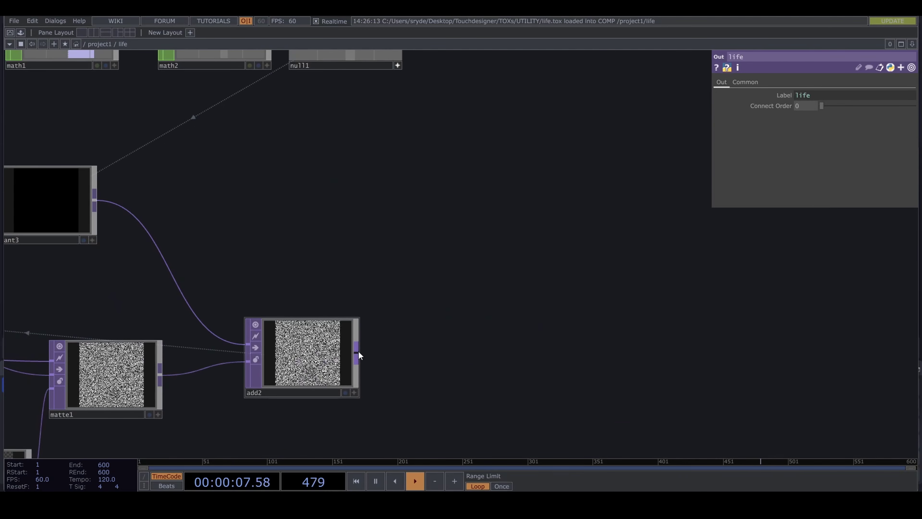
left_click(358, 351)
left_click(457, 351)
type("re")
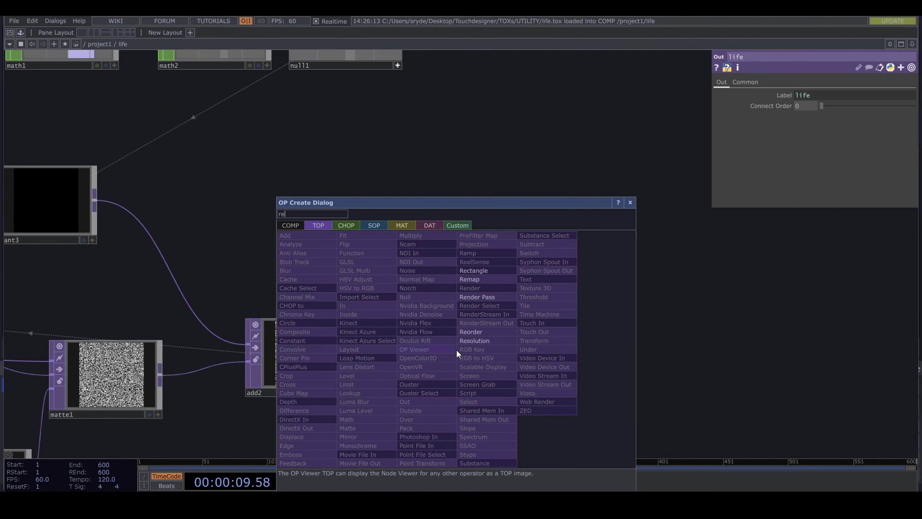
left_click(488, 333)
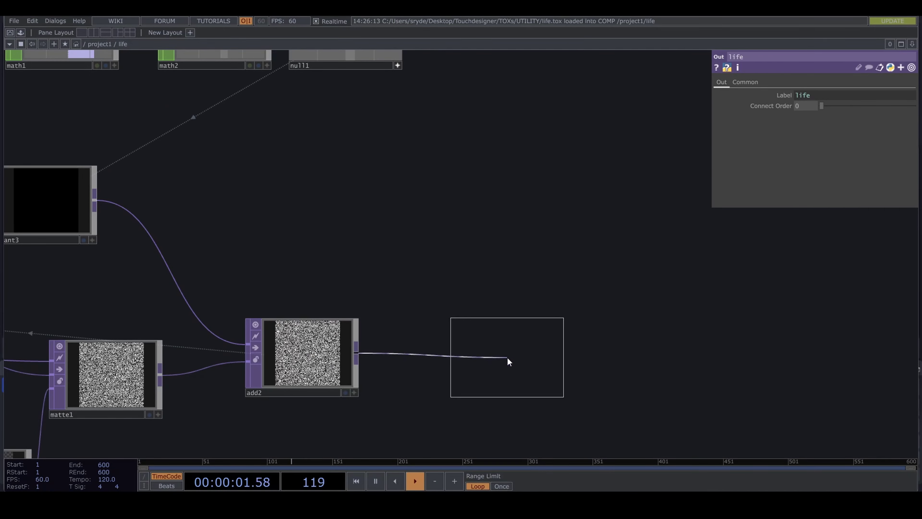
left_click(508, 357)
Set the Output Alpha of reorder1 to Luminance and inspect the resulting image
scroll(516, 360, "up", 8)
scroll(513, 352, "down", 2)
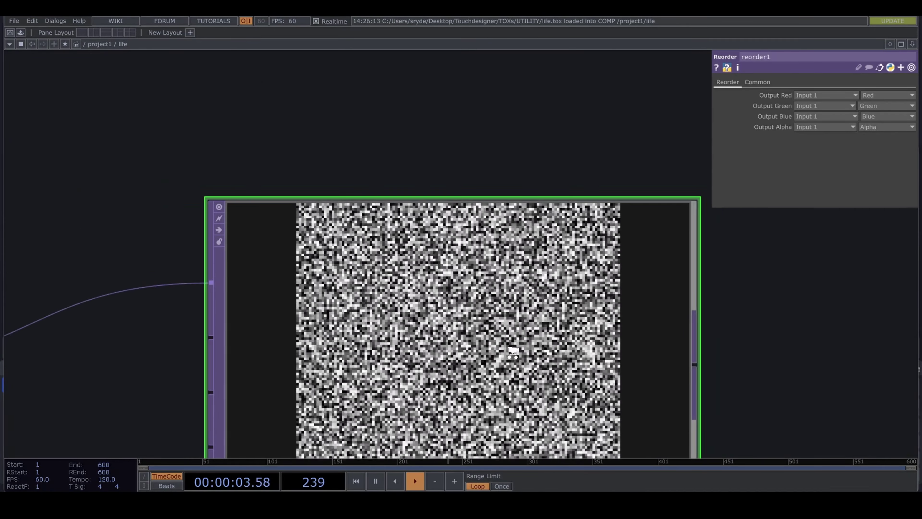
scroll(513, 352, "down", 1)
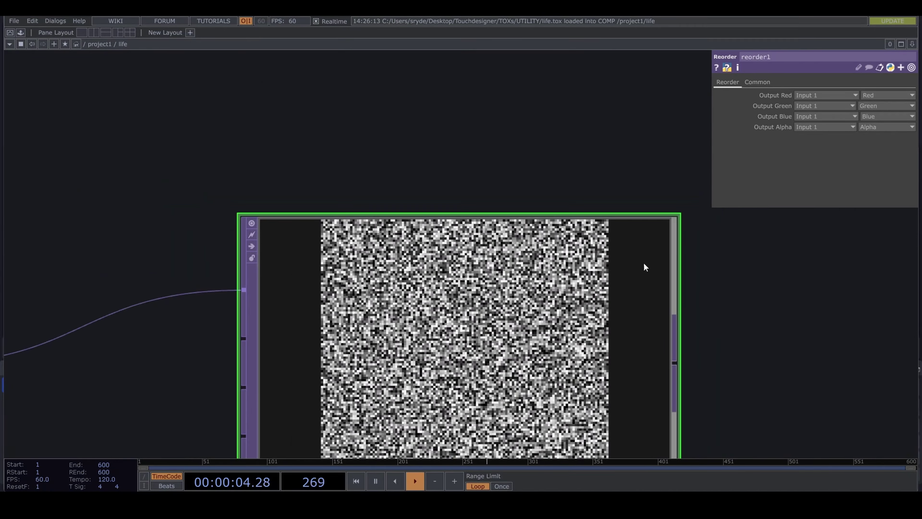
left_click(896, 126)
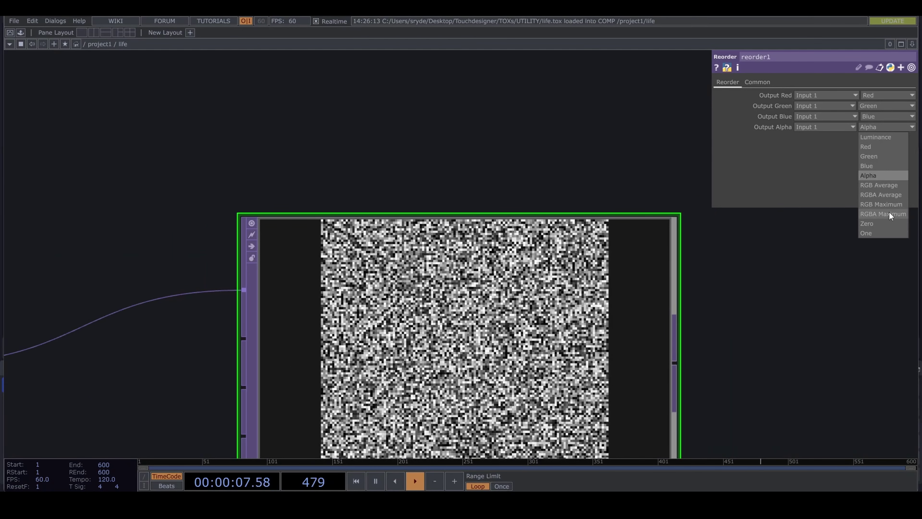
left_click(884, 137)
scroll(555, 310, "up", 5)
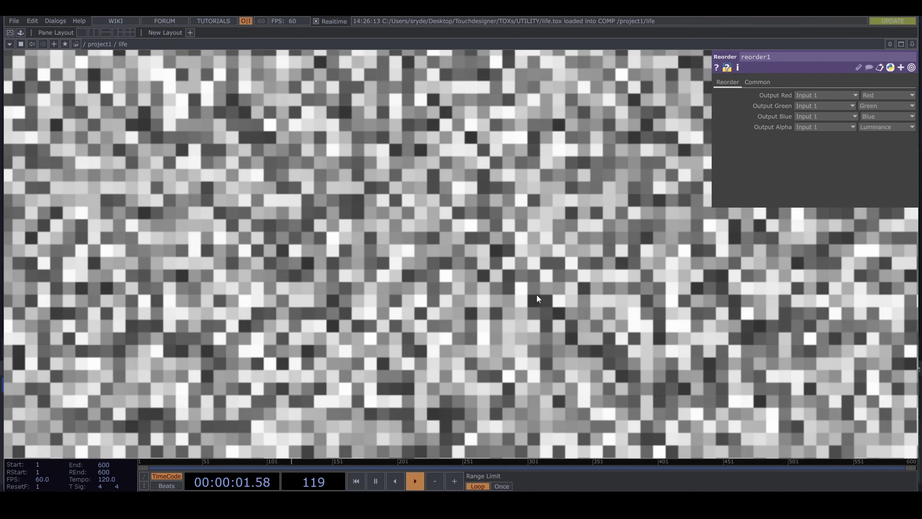
scroll(536, 303, "down", 6)
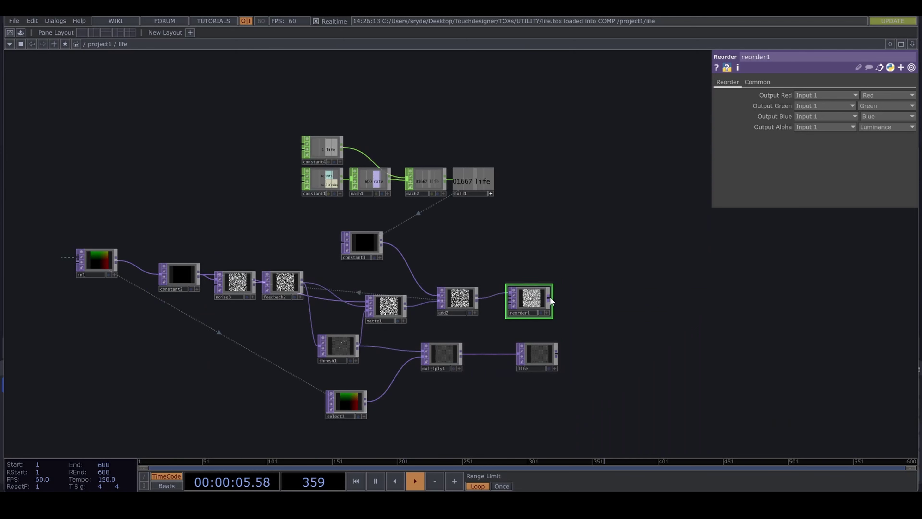
Insert a Limit TOP between add2 and reorder1, moving reorder1 aside to make room
left_click_drag(528, 301, 600, 301)
right_click(521, 297)
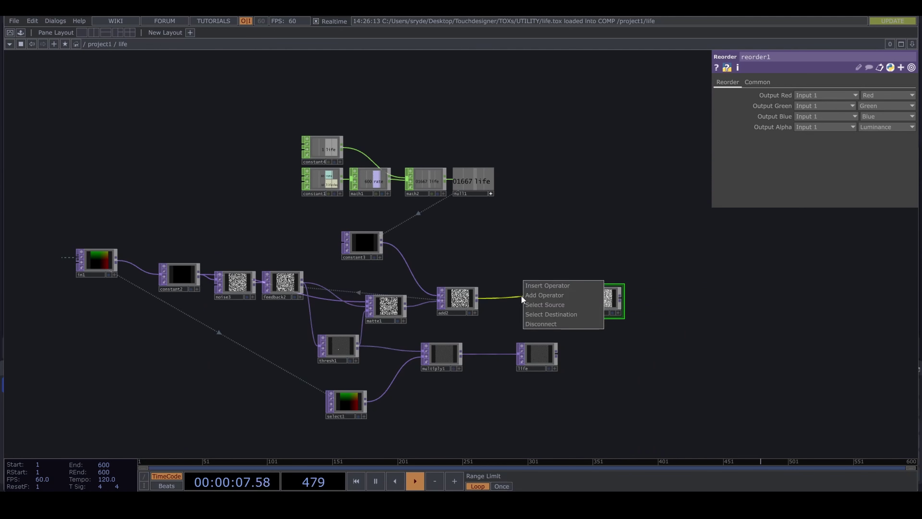
left_click(546, 285)
type("li")
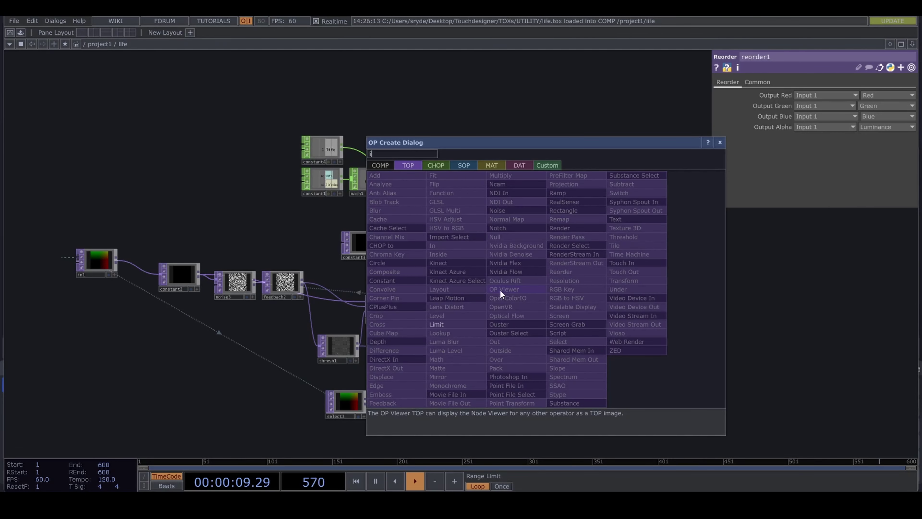
left_click(451, 323)
left_click(526, 302)
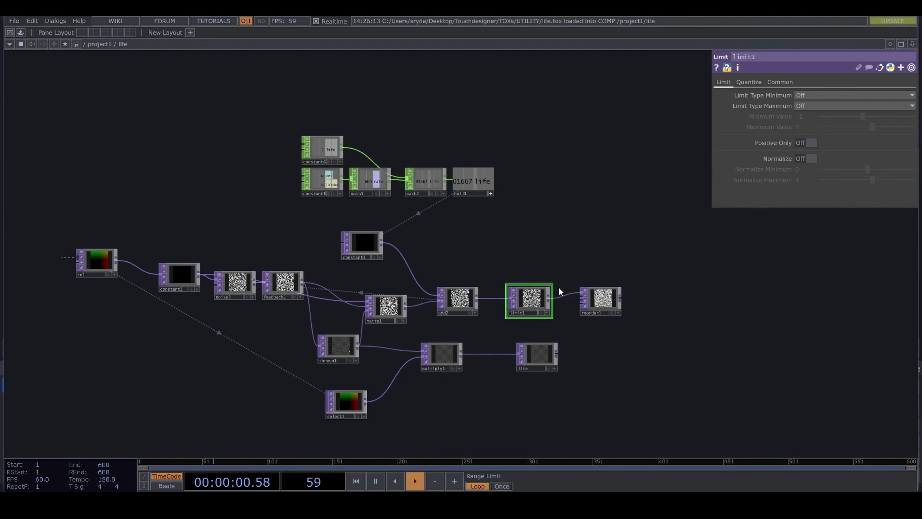
Set both the minimum and maximum limit types of limit1 to Clamp, with a minimum value of 0
left_click(819, 95)
left_click(811, 114)
left_click(811, 106)
left_click(811, 127)
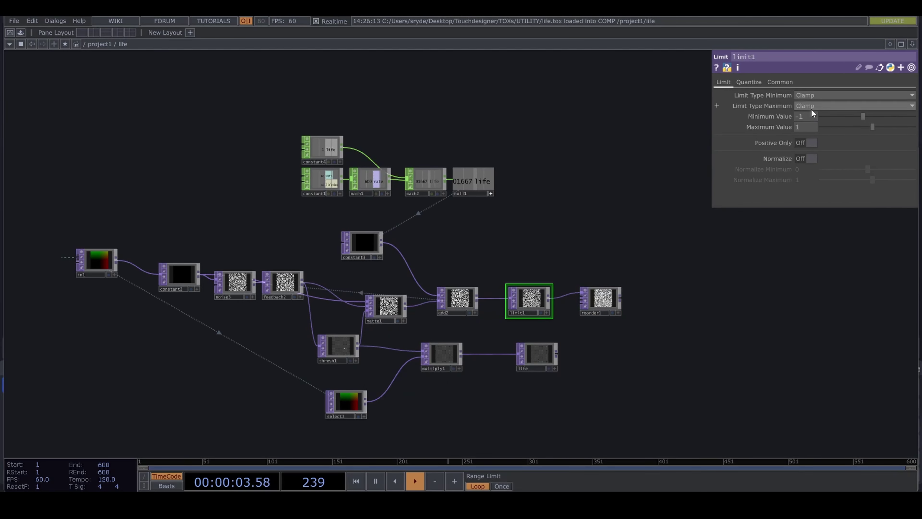
middle_click(811, 116)
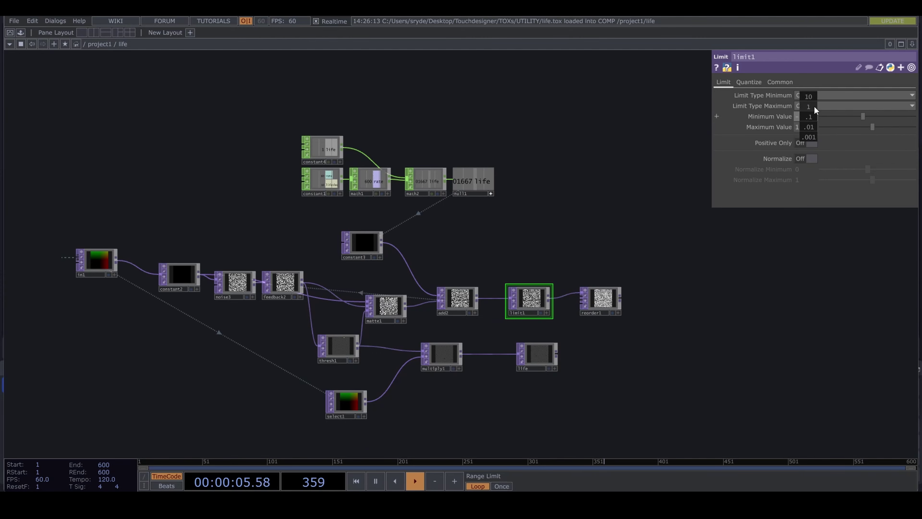
Add an Out TOP to the output of reorder1 and rename it col
scroll(631, 320, "up", 3)
scroll(631, 319, "up", 2)
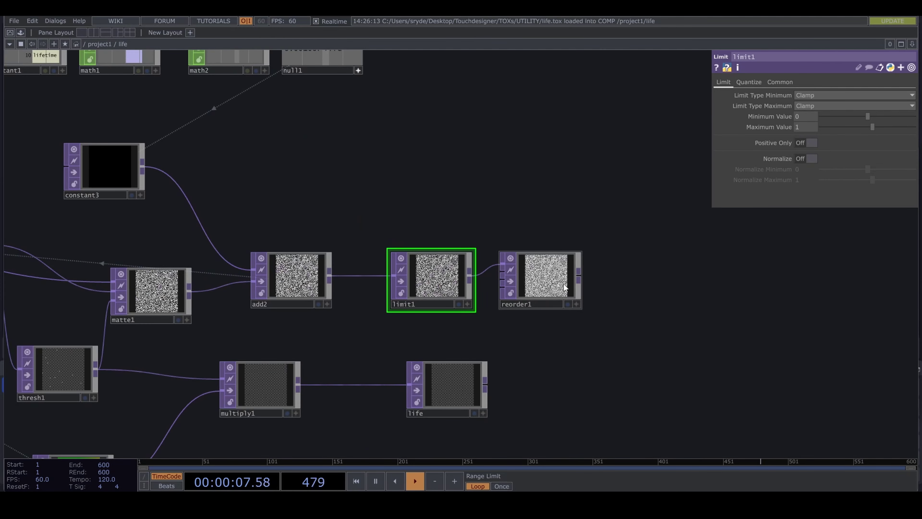
left_click(578, 279)
left_click(606, 276)
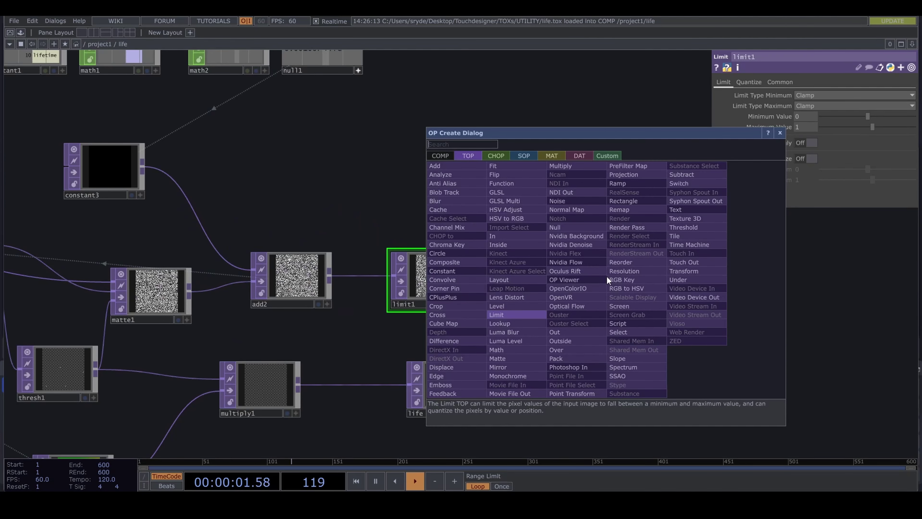
type("out")
left_click(555, 331)
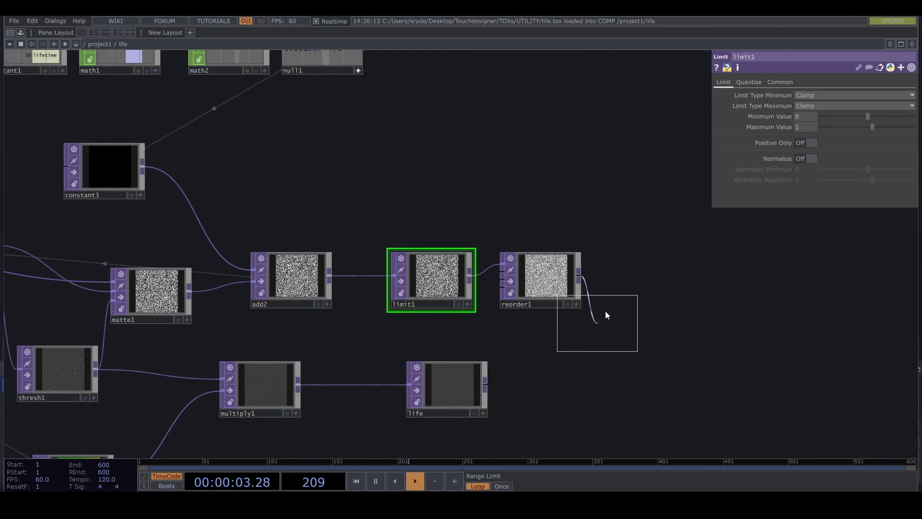
left_click(650, 285)
left_click(630, 304)
type("co")
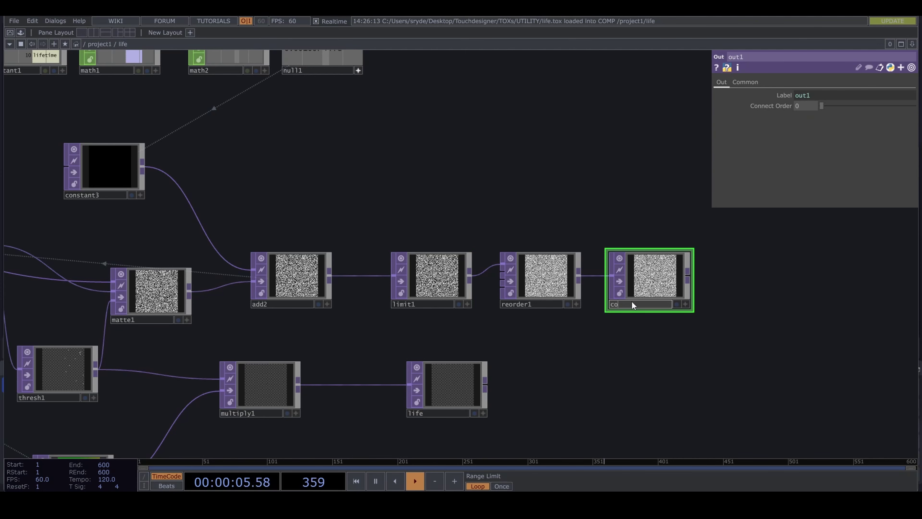
type("l")
key("Return")
Return to the parent network, link the life component's reset to keyboardin1's k1 channel as a CHOP reference, and trigger a reset
scroll(536, 358, "down", 5)
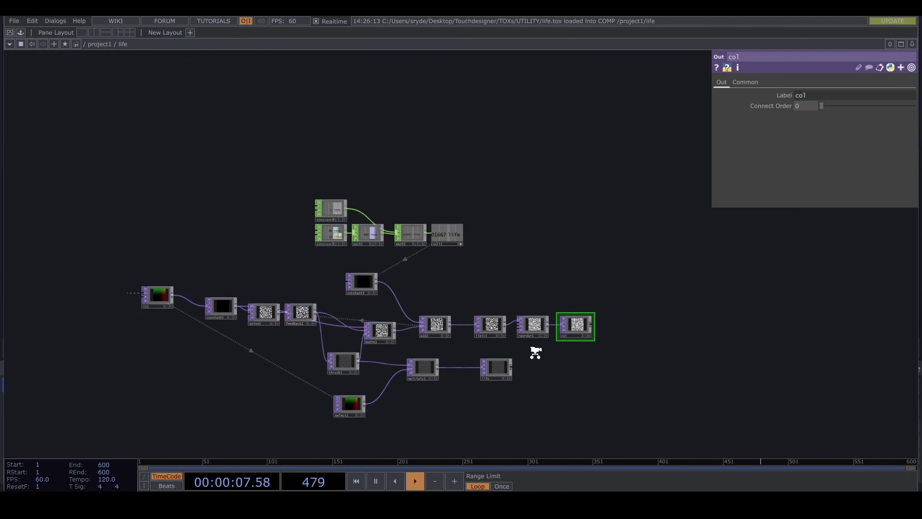
scroll(535, 352, "down", 3)
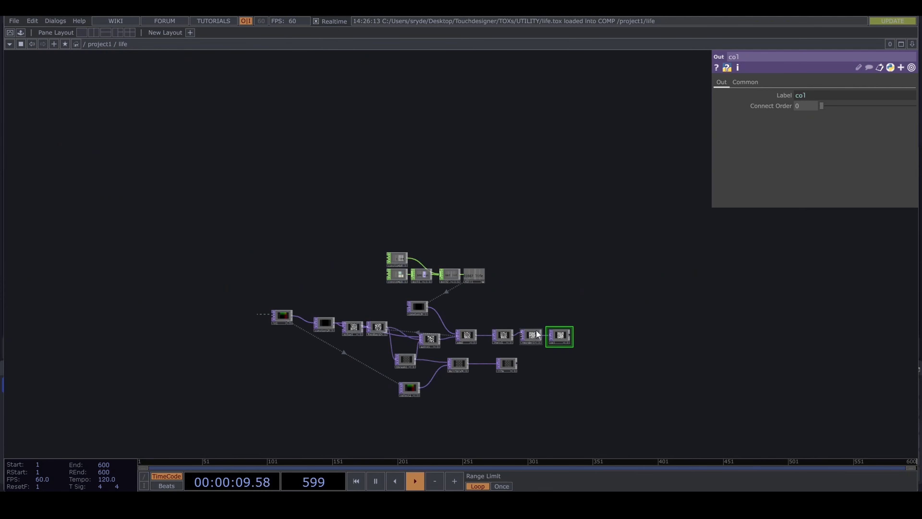
scroll(526, 336, "down", 5)
scroll(535, 331, "down", 5)
key("p")
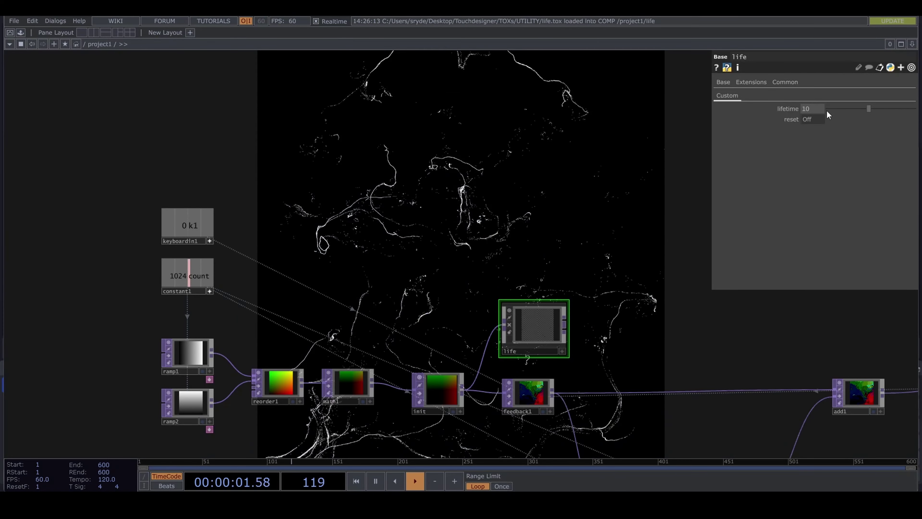
left_click_drag(452, 294, 318, 290)
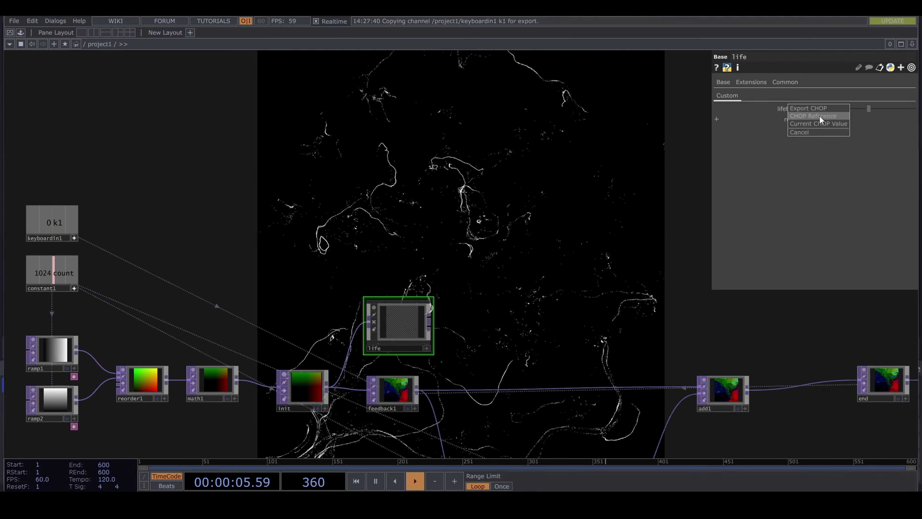
left_click_drag(652, 339, 599, 326)
key("1")
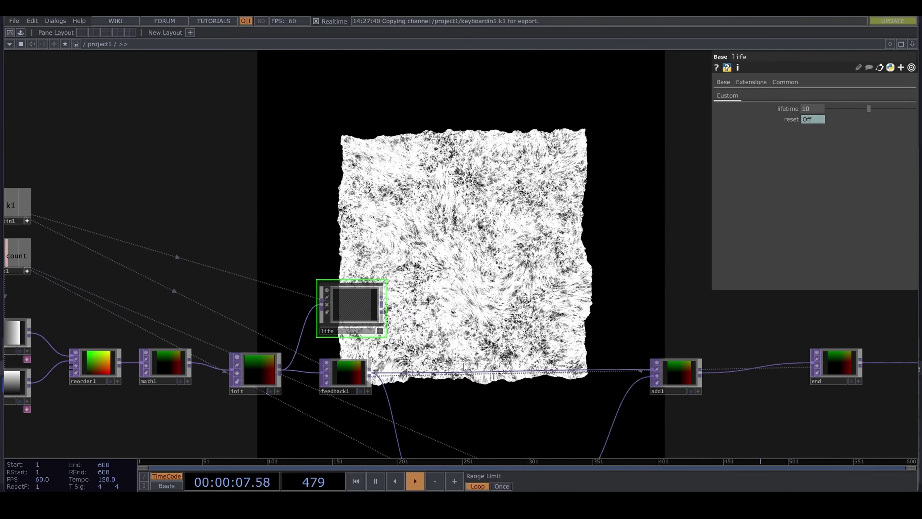
Composite life's particle output over feedback1 with an Over TOP, wire the result into add1, and place over1 beside feedback1
scroll(464, 363, "up", 4)
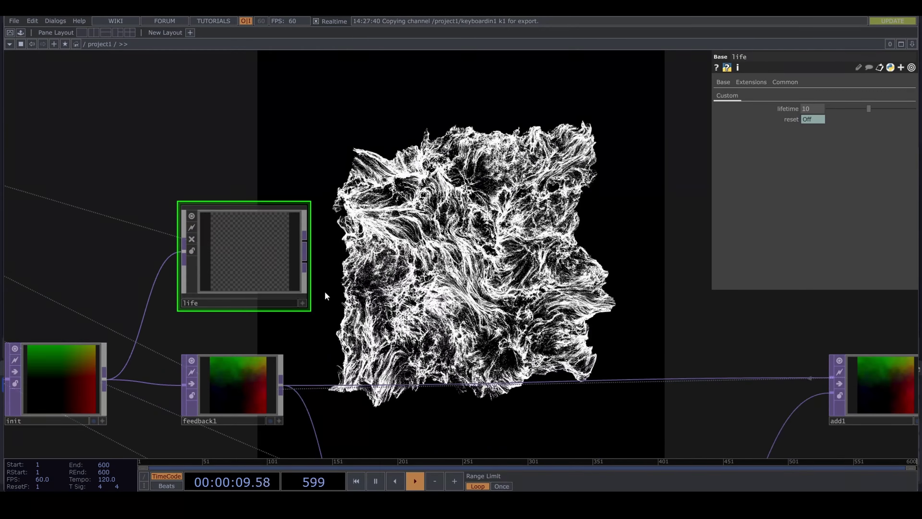
left_click(306, 266)
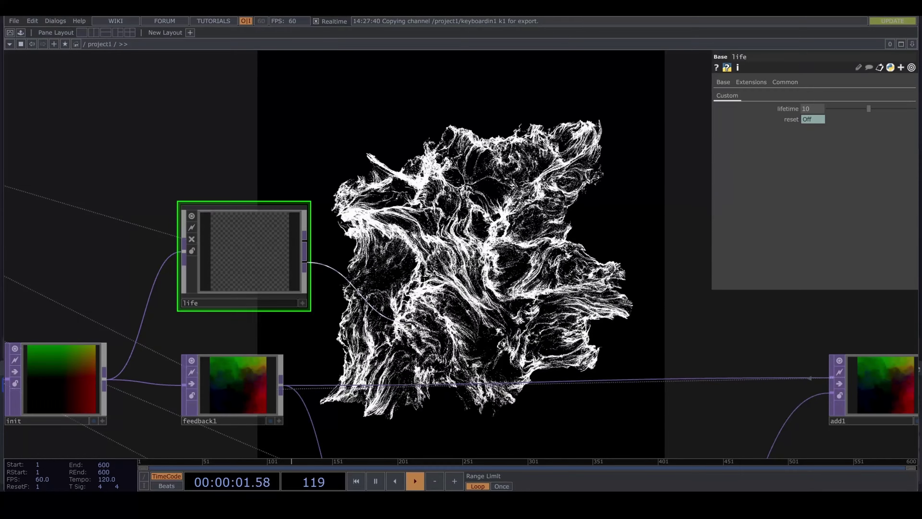
left_click(411, 324)
type("over")
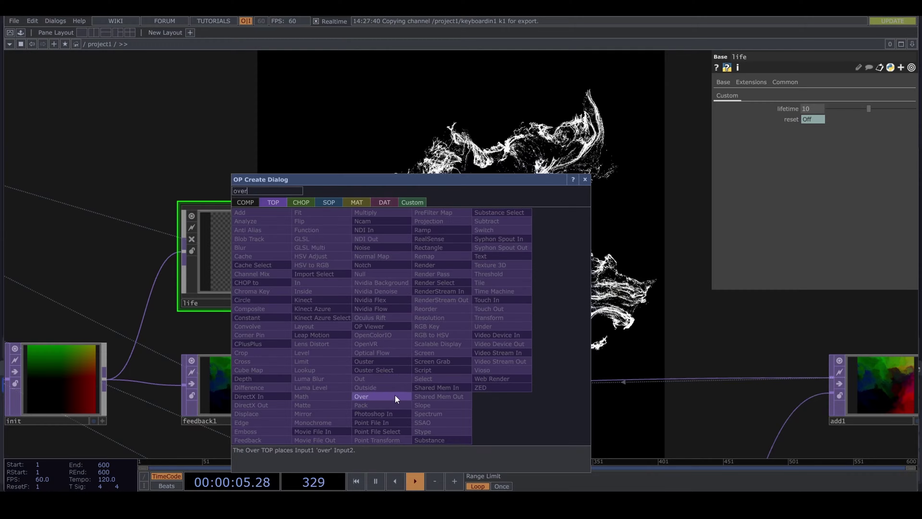
left_click(397, 396)
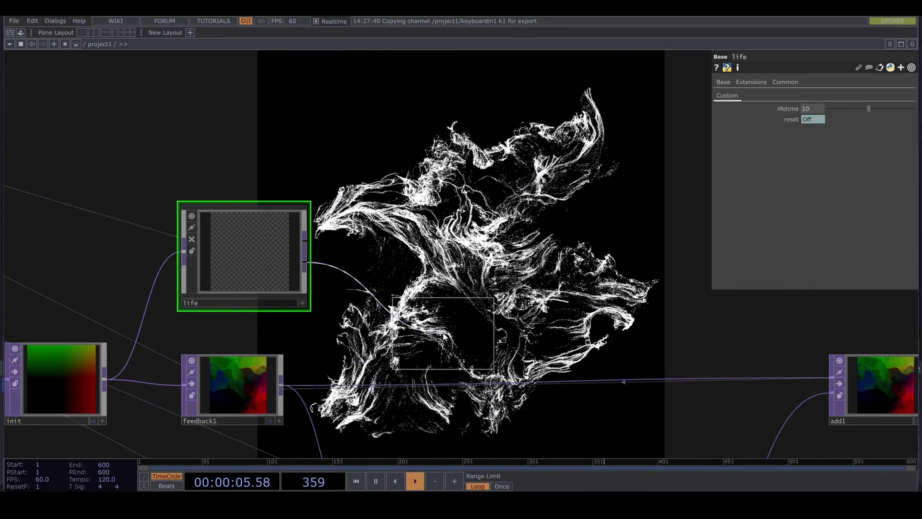
left_click_drag(282, 385, 399, 333)
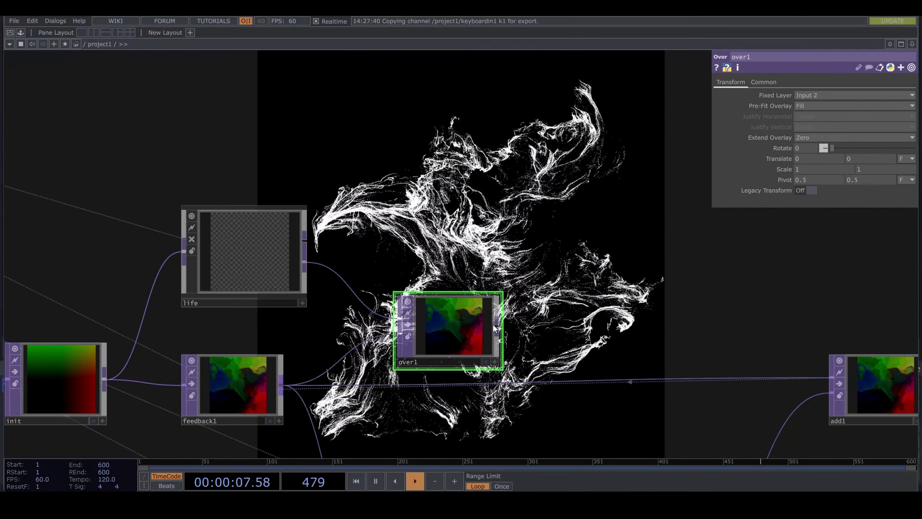
left_click_drag(499, 326, 549, 380)
left_click_drag(445, 340, 410, 387)
Set the life component's lifetime to 15
scroll(111, 221, "down", 3)
left_click(183, 235)
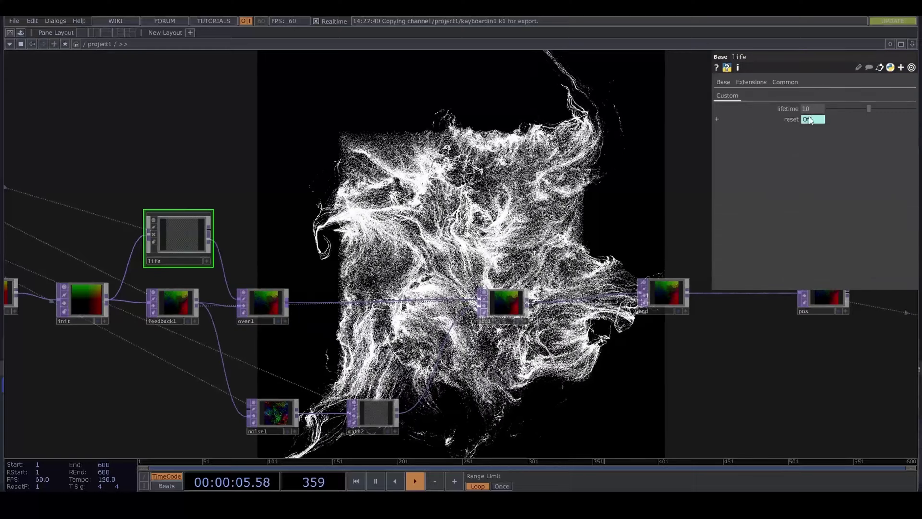
middle_click_drag(814, 108, 854, 94)
Look over the particle network from the feedback loop through the geometry and render to the final output
left_click_drag(689, 354, 358, 351)
scroll(376, 345, "down", 5)
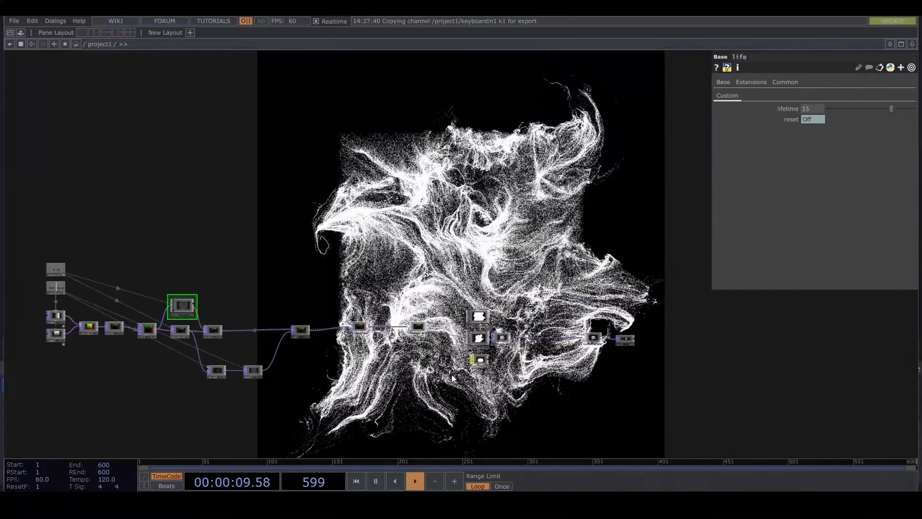
scroll(397, 389, "up", 2)
left_click_drag(412, 361, 441, 298)
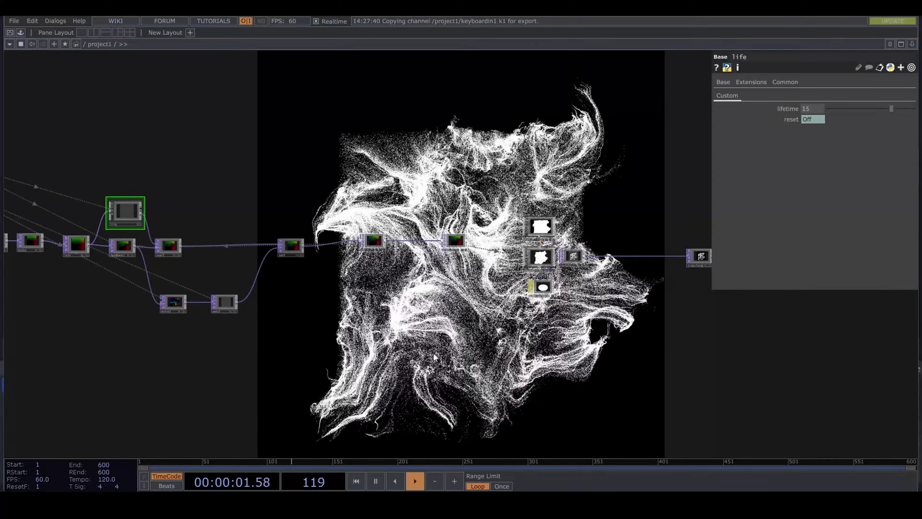
left_click_drag(624, 326, 378, 326)
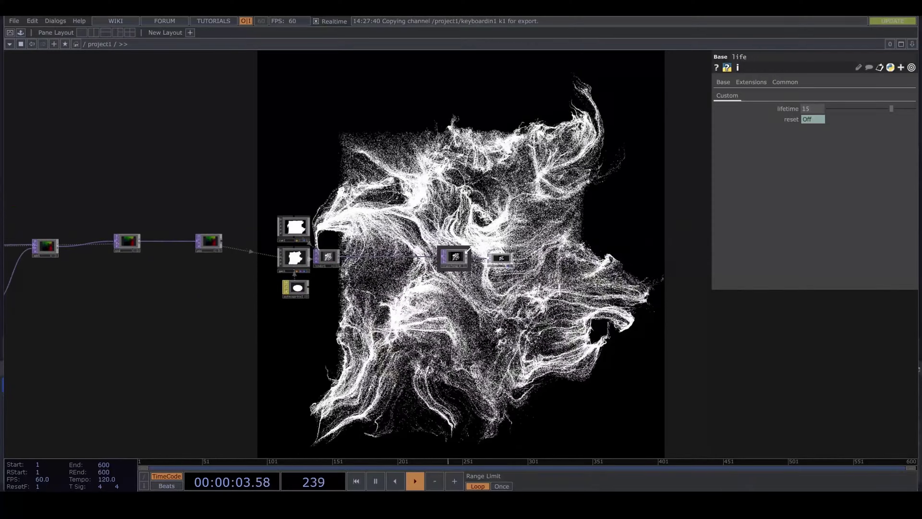
scroll(316, 360, "left", 5)
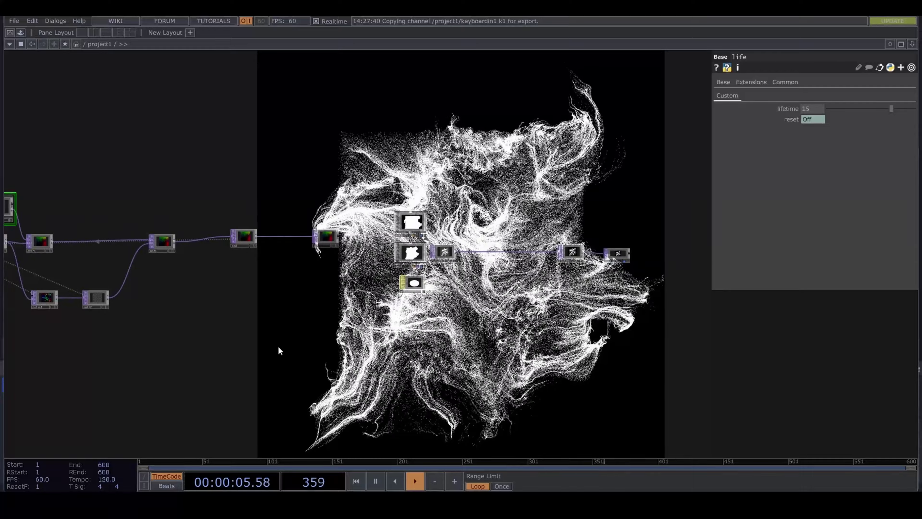
scroll(287, 346, "left", 2)
left_click_drag(294, 335, 297, 335)
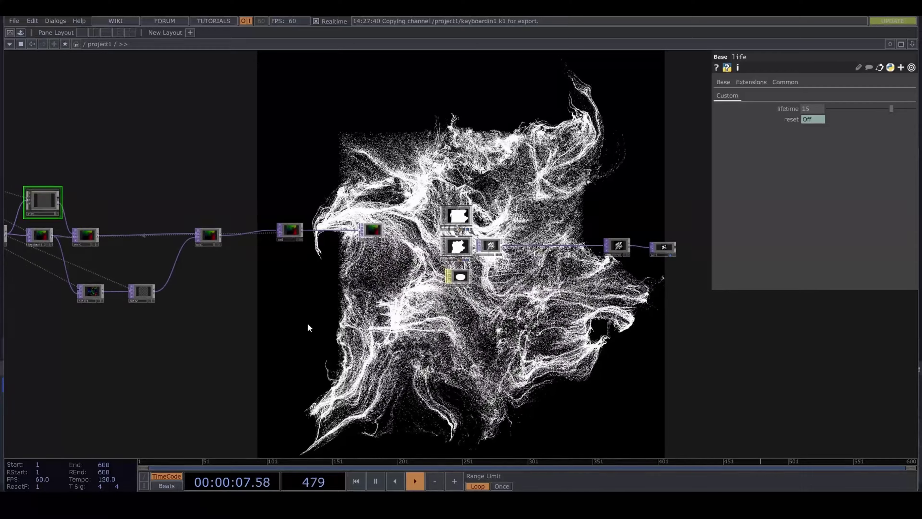
scroll(270, 310, "up", 3)
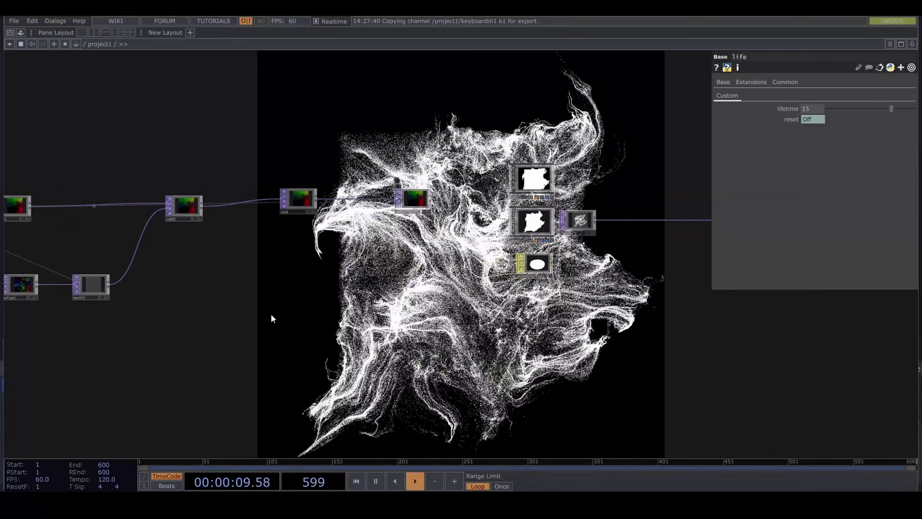
Add a Null TOP to the life component's col output, placed beside life
left_click_drag(271, 314, 387, 330)
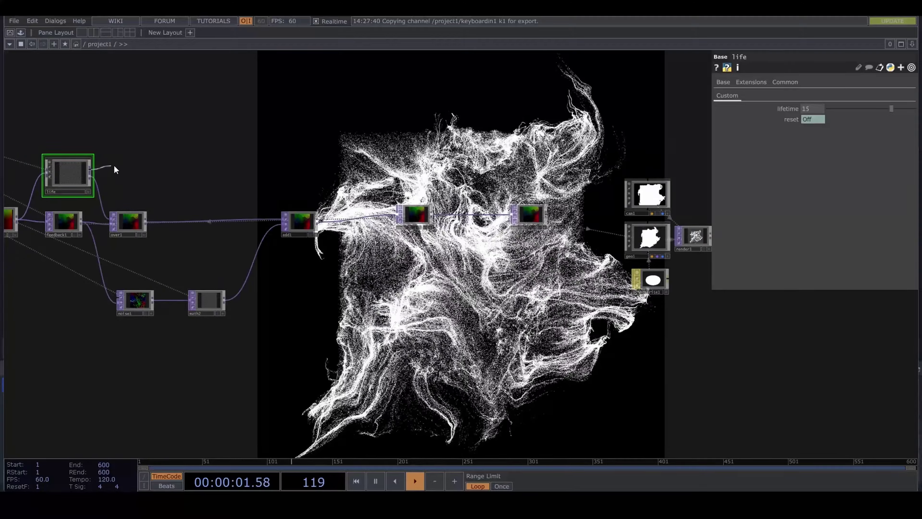
key("Tab")
type("n")
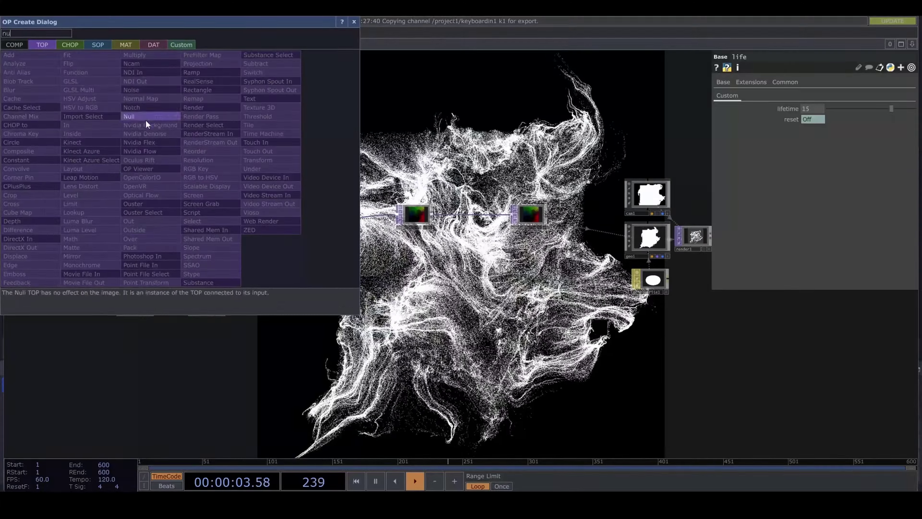
left_click(142, 117)
left_click(129, 168)
Add a Select TOP below the network and set its source TOP to null1
key("Tab")
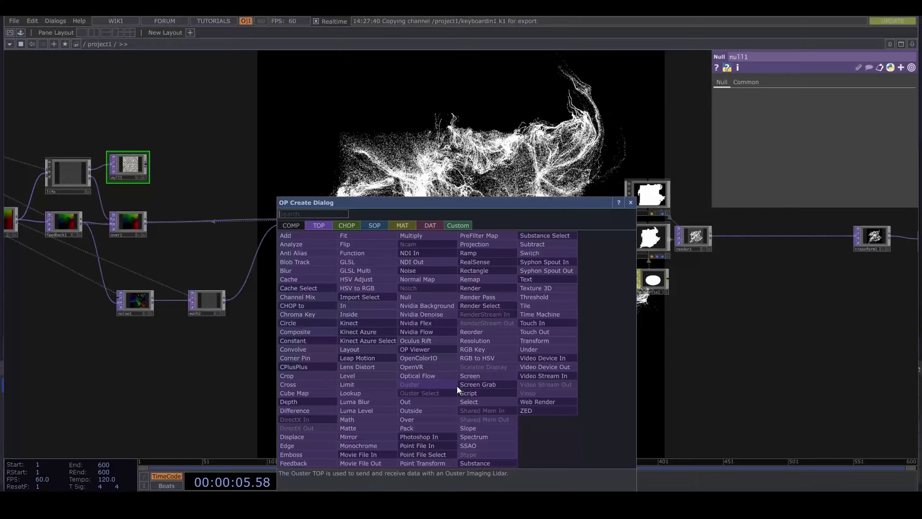
type("se")
left_click(493, 402)
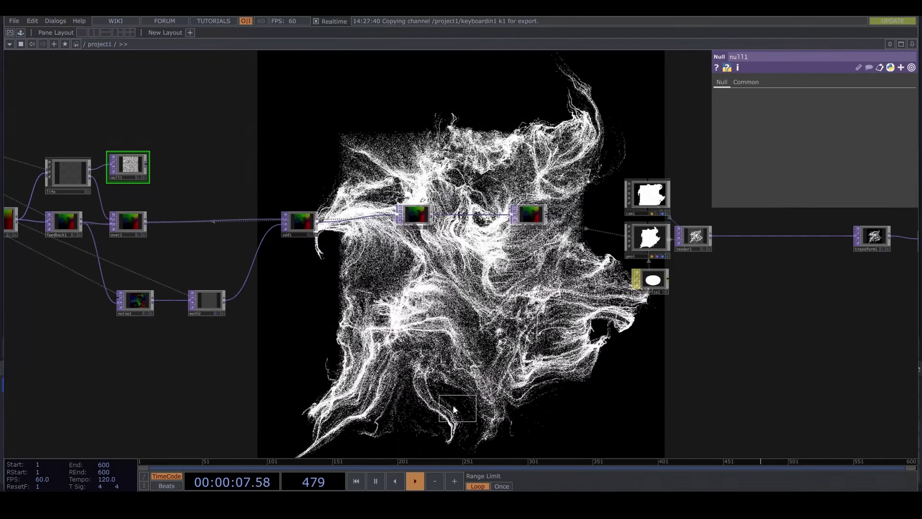
left_click(438, 402)
left_click_drag(127, 163, 437, 402)
left_click_drag(457, 404, 367, 388)
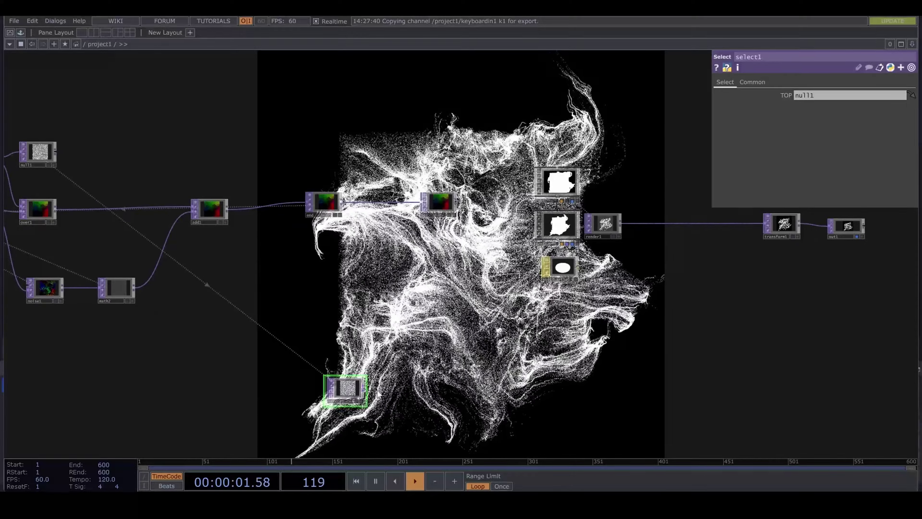
Add a Null TOP after select1 and rename it col
key("Tab")
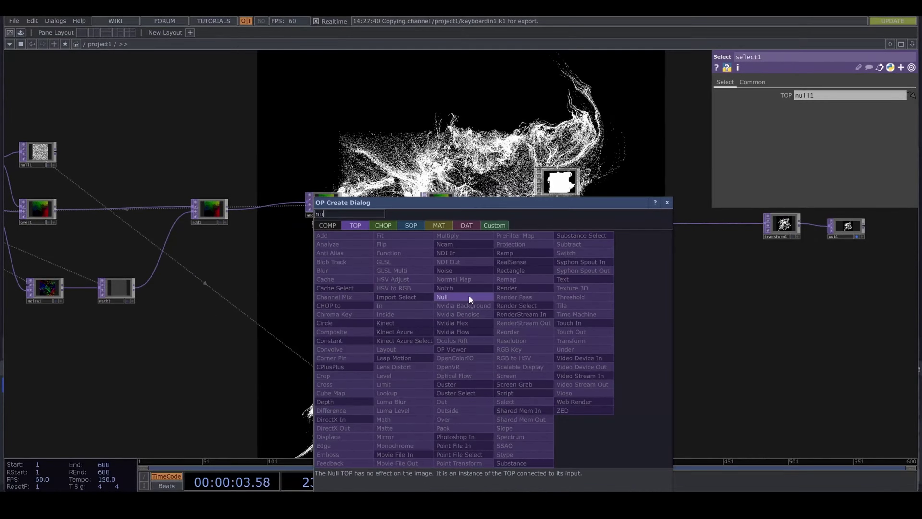
left_click(468, 296)
left_click(484, 398)
scroll(482, 398, "up", 3)
left_click(475, 394)
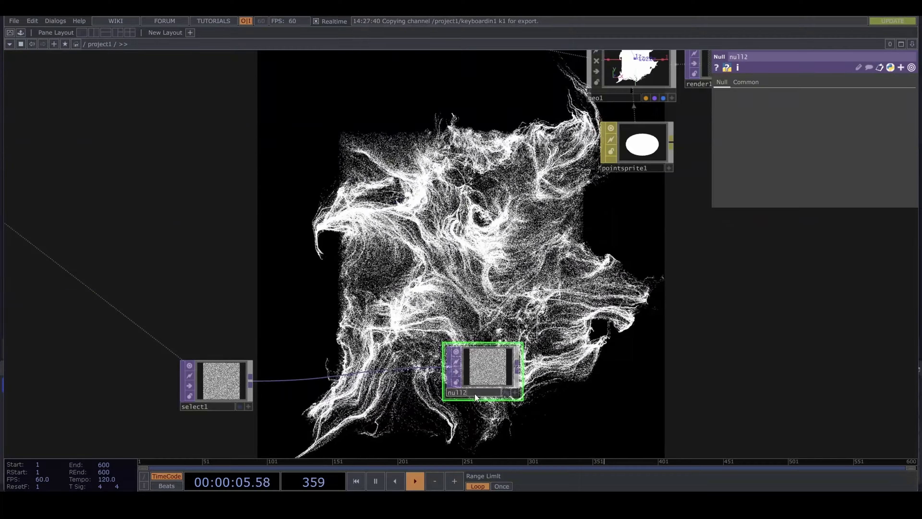
type("col")
key("Return")
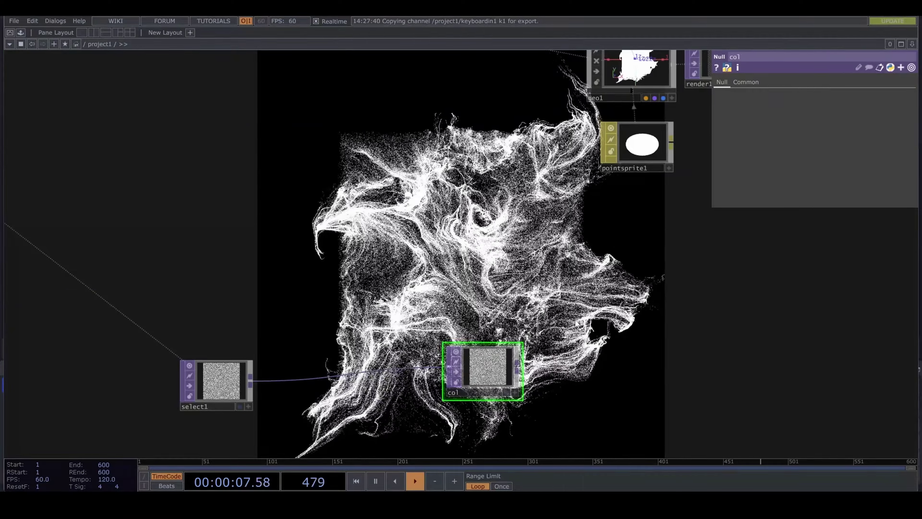
Assign the col null as the instancing Color OP of geo1
left_click_drag(565, 241, 451, 299)
left_click(526, 132)
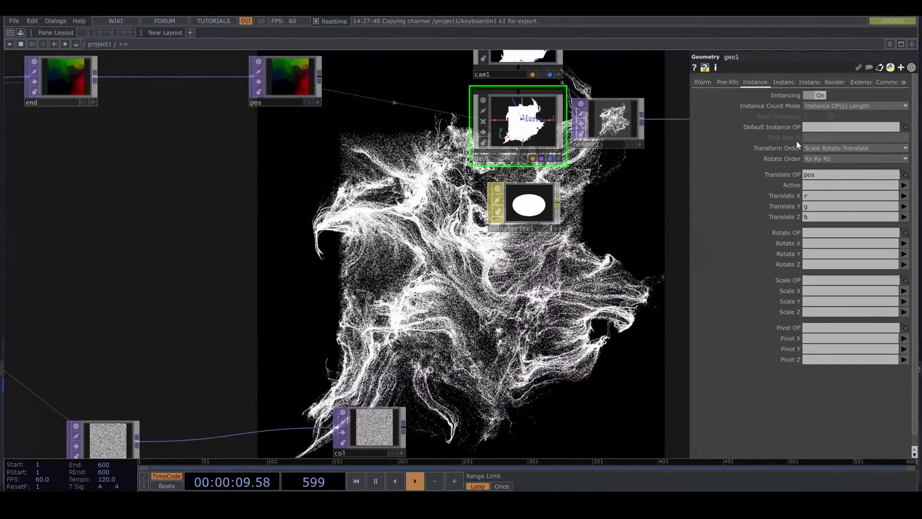
left_click(780, 81)
left_click_drag(461, 428, 442, 391)
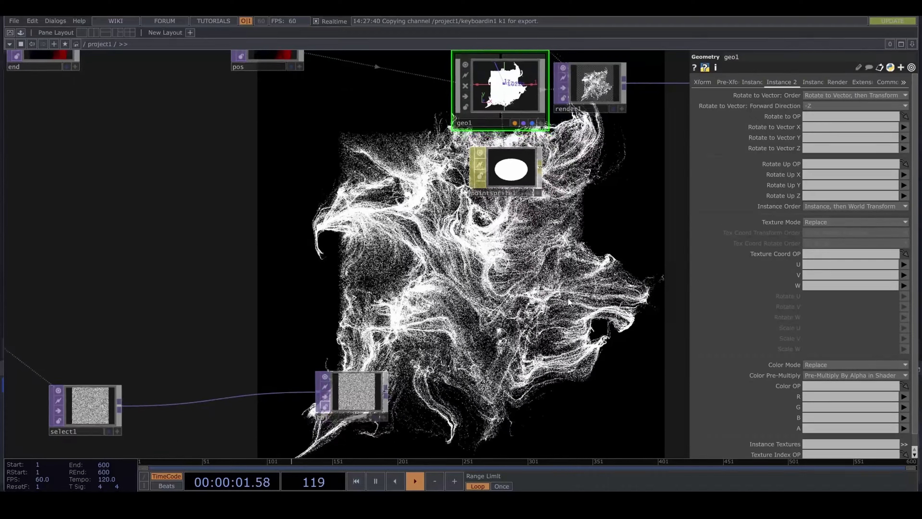
left_click_drag(366, 396, 849, 386)
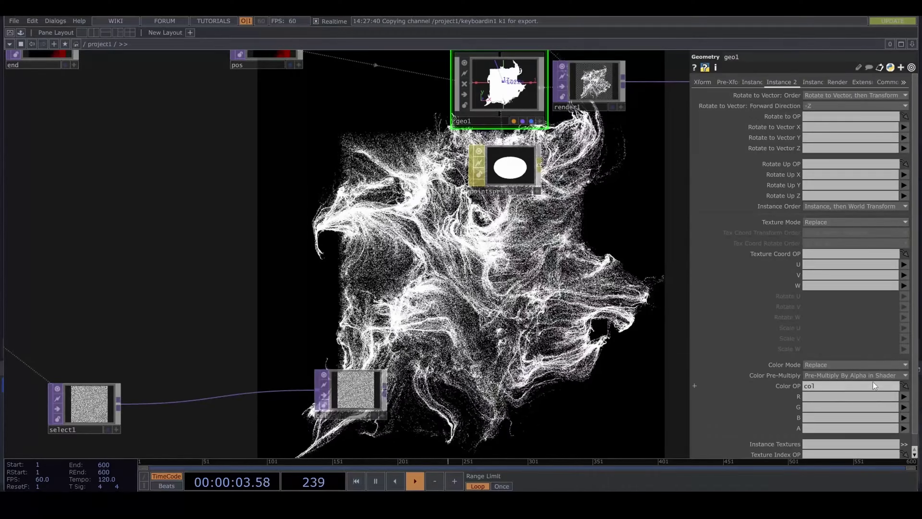
Map geo1's instance color channels R, G, B and A to r, g, b and a
left_click(904, 397)
left_click(905, 407)
left_click(904, 407)
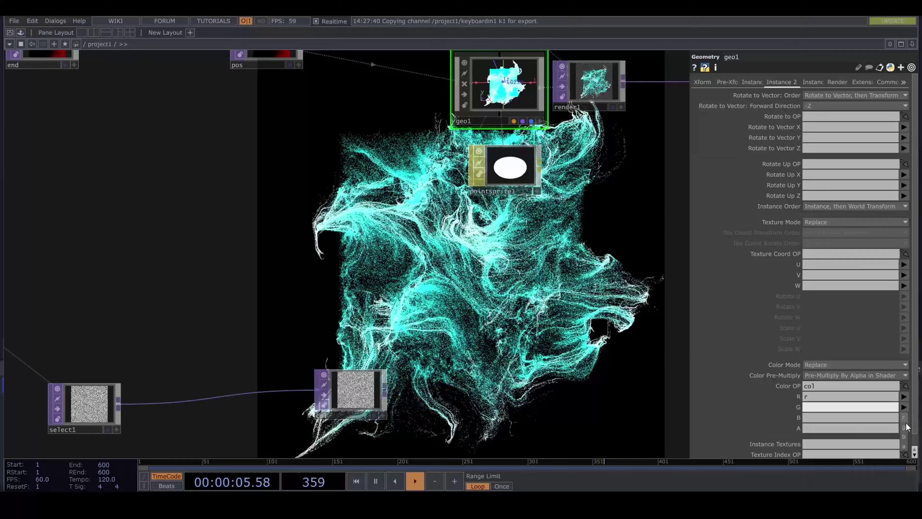
left_click(906, 427)
left_click(904, 417)
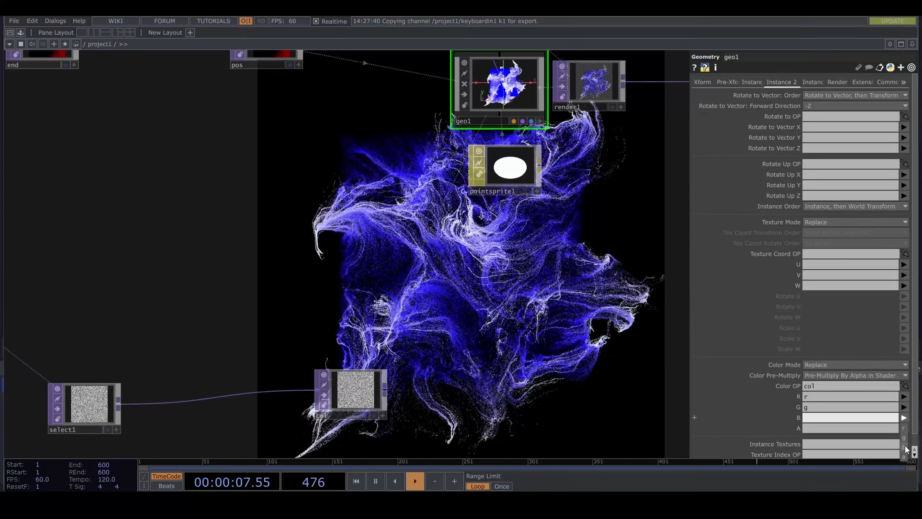
left_click(904, 447)
left_click(904, 428)
left_click(905, 467)
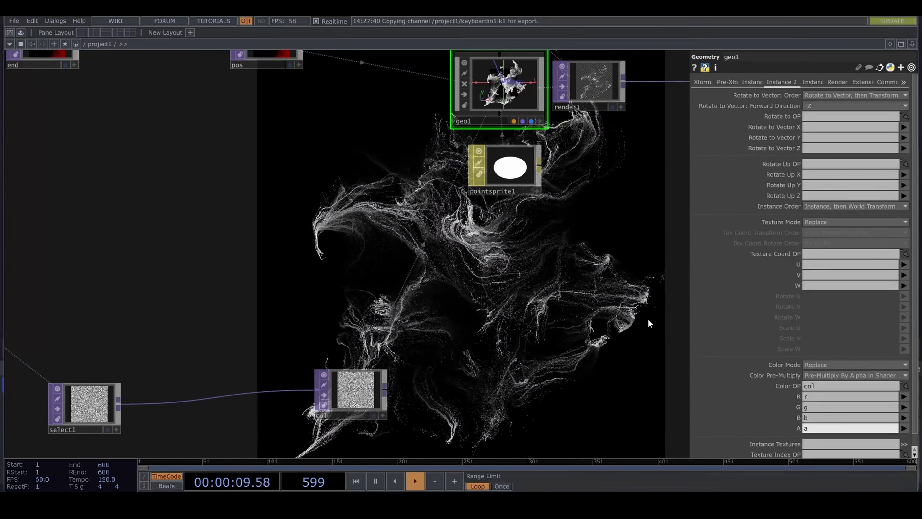
Turn on Blending (Transparency) for the pointsprite1 material
left_click_drag(643, 321, 498, 377)
left_click(362, 216)
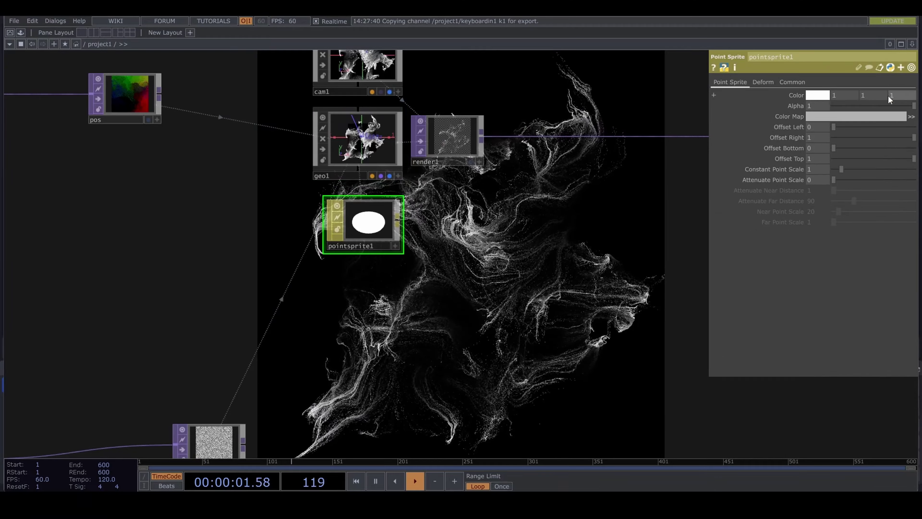
left_click(792, 82)
left_click(820, 96)
scroll(372, 263, "down", 5)
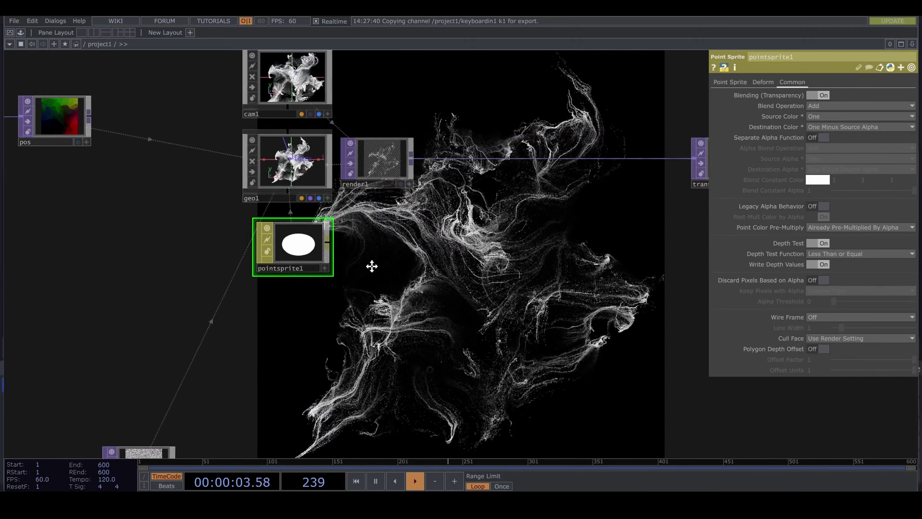
Set the background color of transform1 to white
left_click(553, 215)
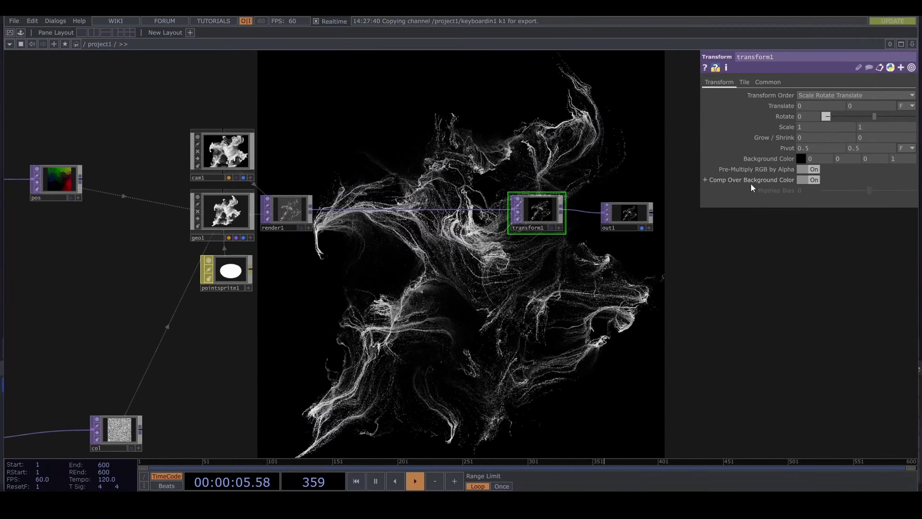
left_click(797, 157)
left_click_drag(785, 178, 867, 175)
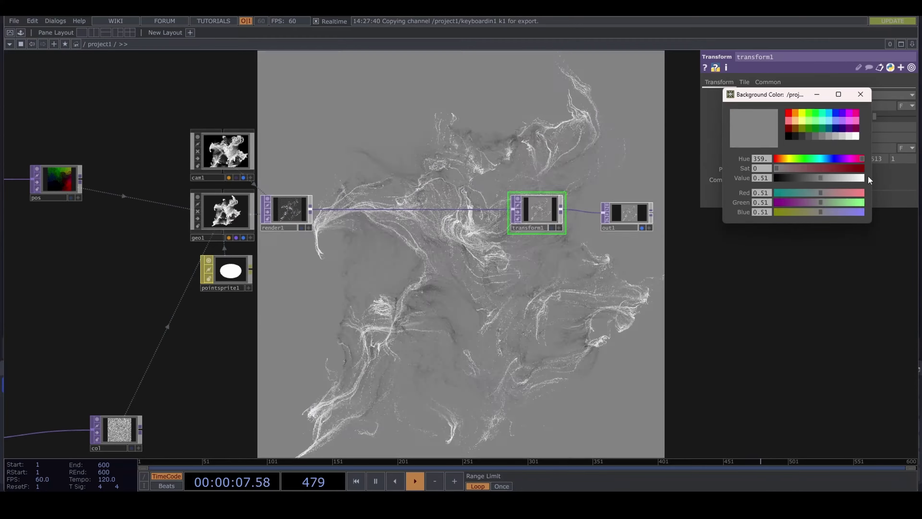
left_click(862, 97)
Restart the particle simulation and examine how the dark particle strands evolve against the white background
left_click_drag(493, 288, 594, 301)
key("1")
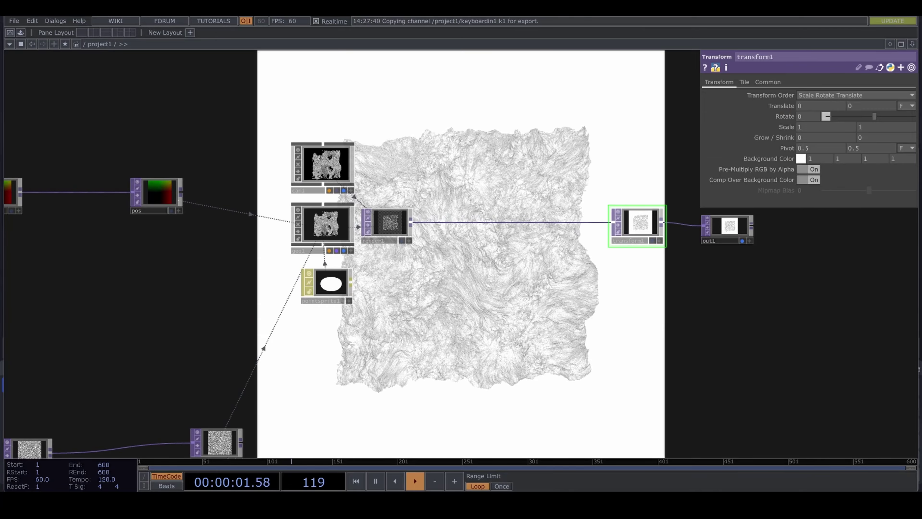
scroll(343, 342, "up", 3)
left_click_drag(368, 341, 432, 339)
scroll(468, 310, "up", 5)
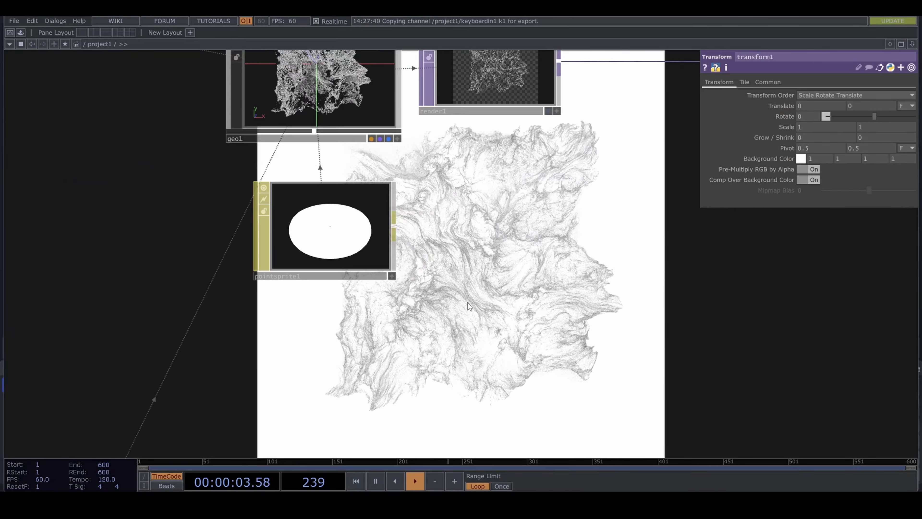
scroll(470, 310, "down", 5)
middle_click_drag(471, 308, 472, 264)
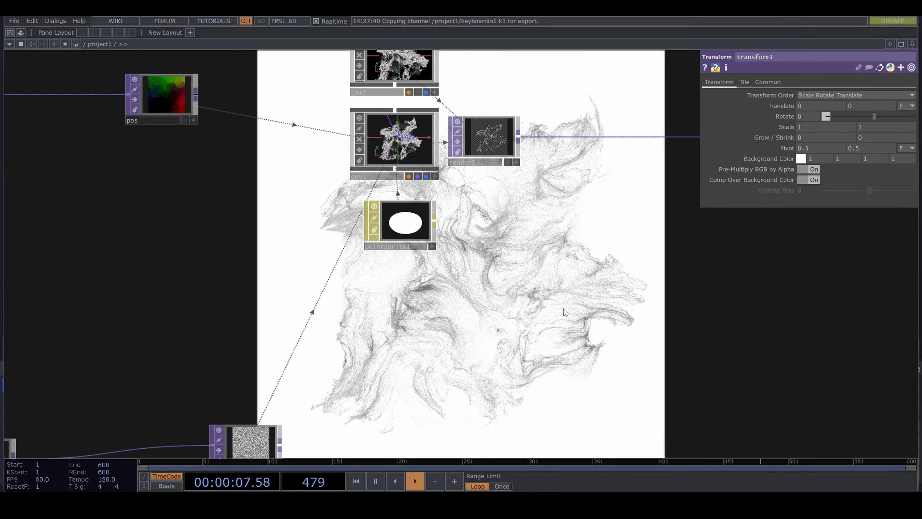
middle_click_drag(447, 347, 426, 300)
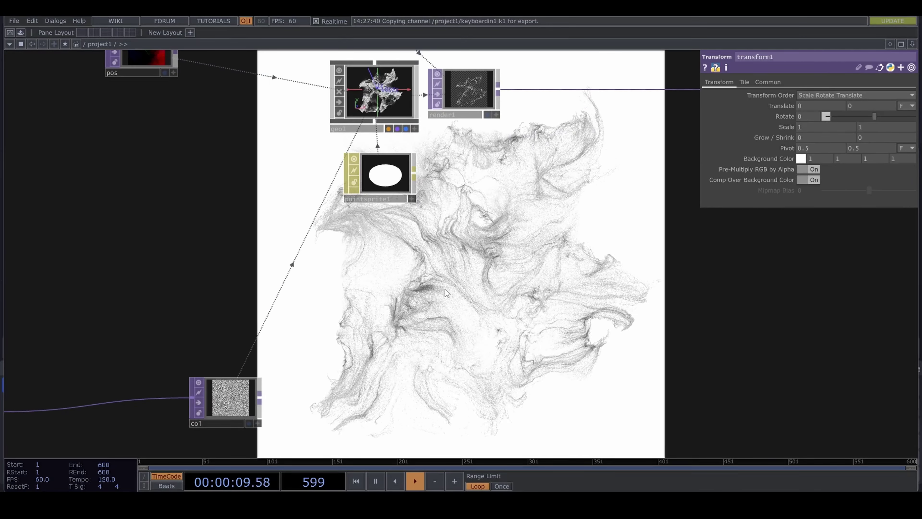
Move transform1 and out1 farther away from render1 to free space for more operators
scroll(443, 292, "down", 5)
left_click_drag(555, 252, 457, 310)
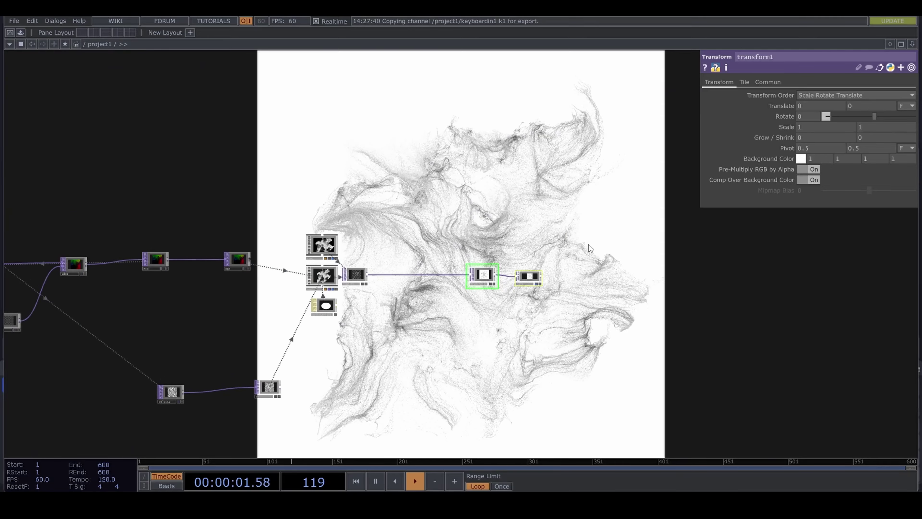
left_click_drag(481, 277, 630, 277)
Add a Feedback TOP fed by render1 and place it above the main wire
scroll(356, 273, "up", 5)
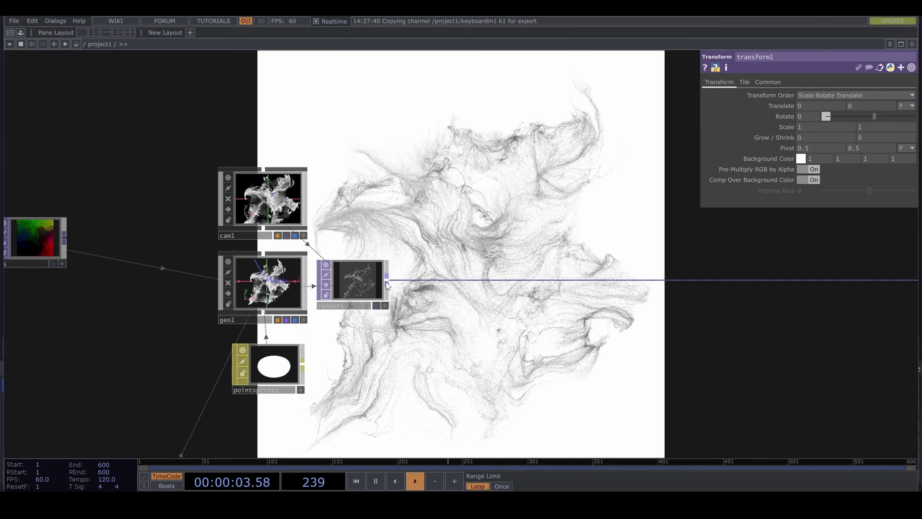
key("Tab")
type("fe")
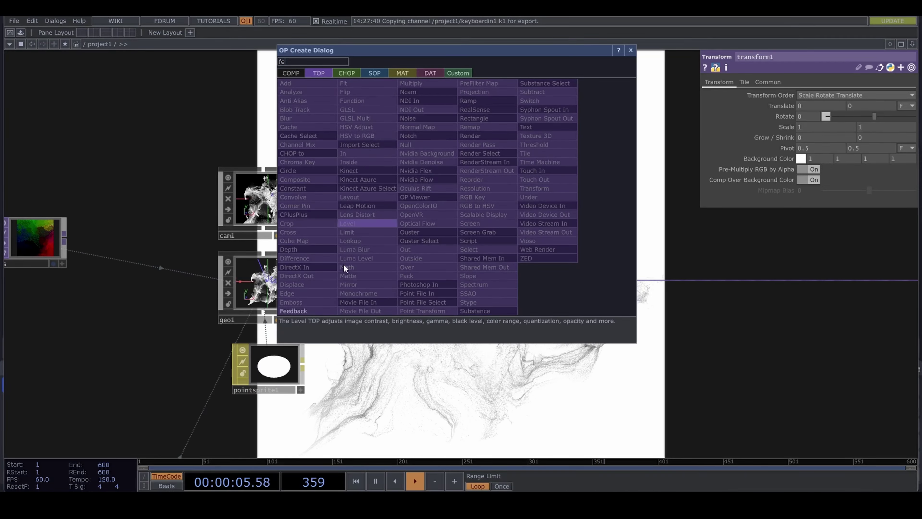
left_click(316, 311)
left_click(449, 214)
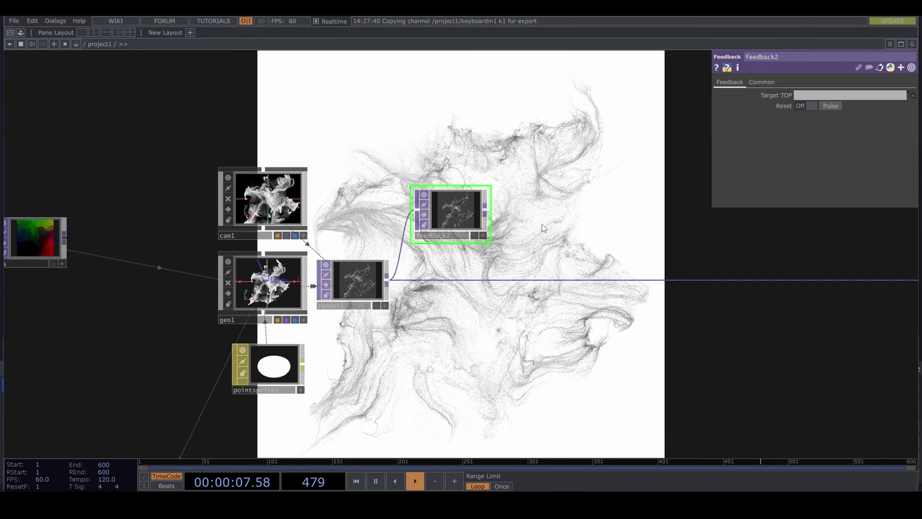
Add a Level TOP after feedback2 and set its post opacity to 0.992
right_click(487, 209)
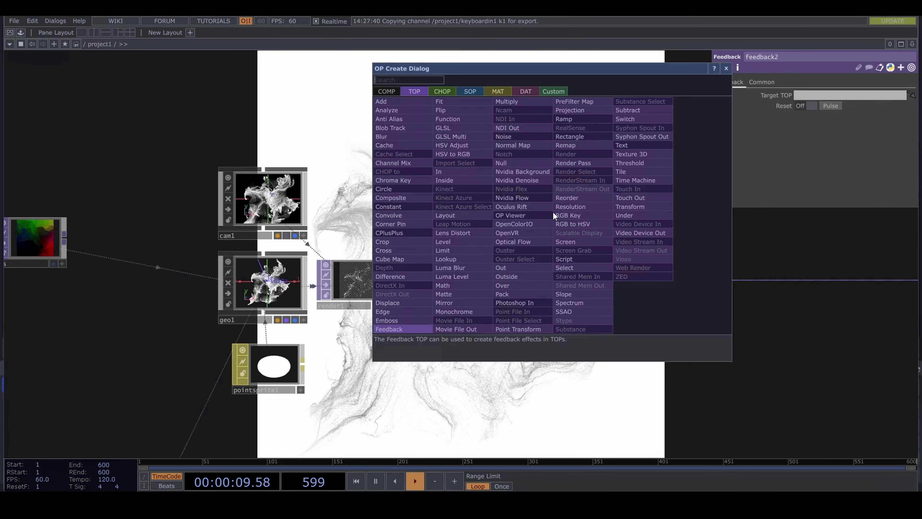
type("lev")
left_click(443, 242)
left_click(563, 226)
left_click(802, 81)
left_click(810, 106)
type("0.992")
key("Return")
Add an Over TOP between render1 and transform1 to composite the render with the level1 output
left_click_drag(617, 296, 448, 255)
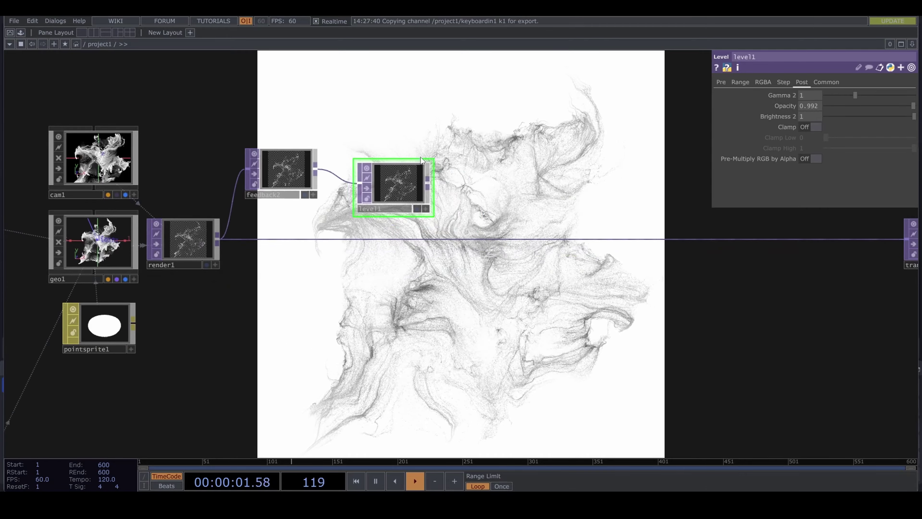
right_click(491, 239)
left_click(508, 232)
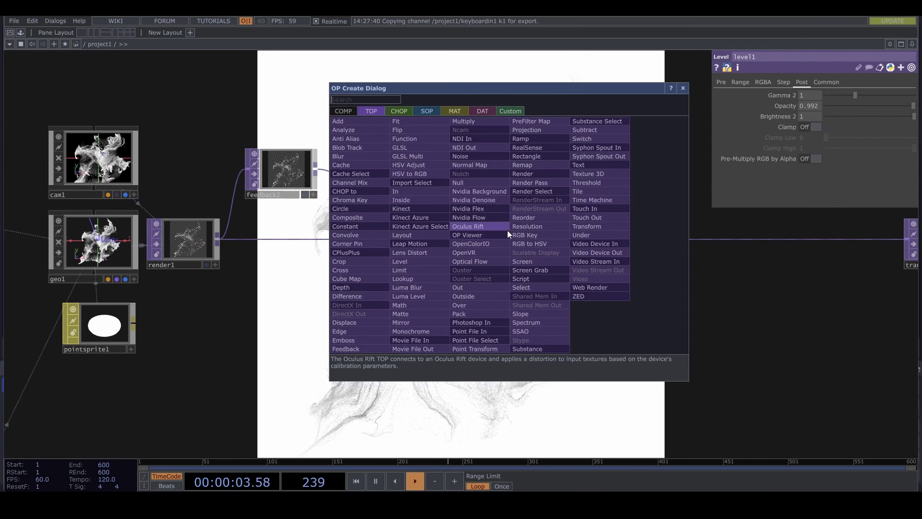
type("ove")
left_click(462, 305)
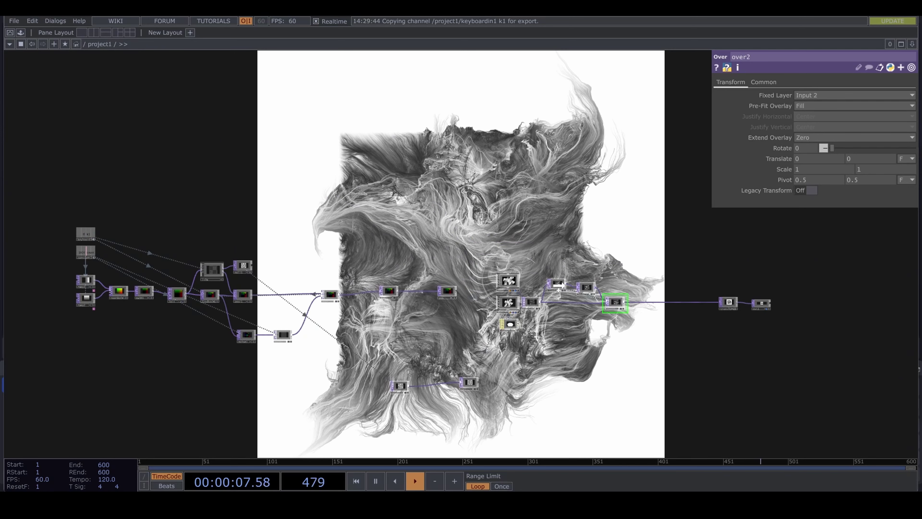
Drive the reset pulse of feedback2 with keyboardin1's k1 channel and trigger the keyboard reset
left_click(554, 286)
left_click_drag(837, 109, 834, 108)
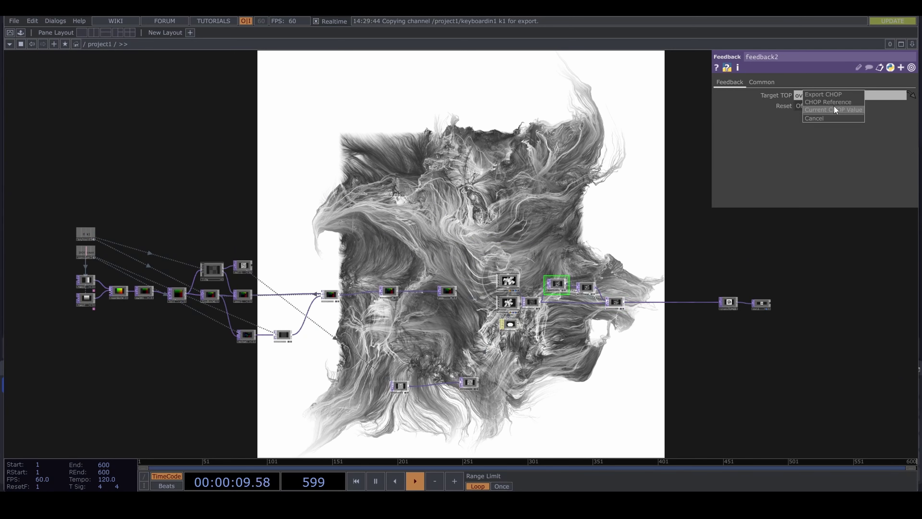
left_click(833, 104)
left_click_drag(644, 216, 532, 234)
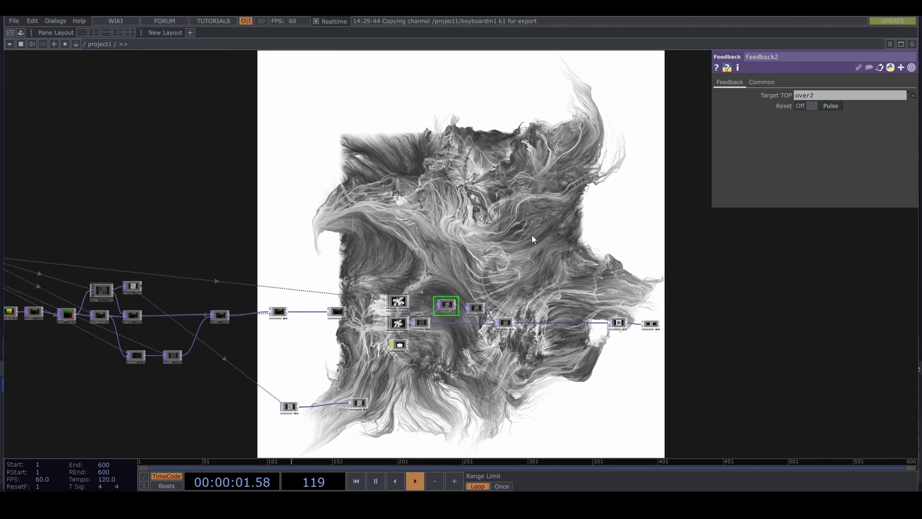
key("1")
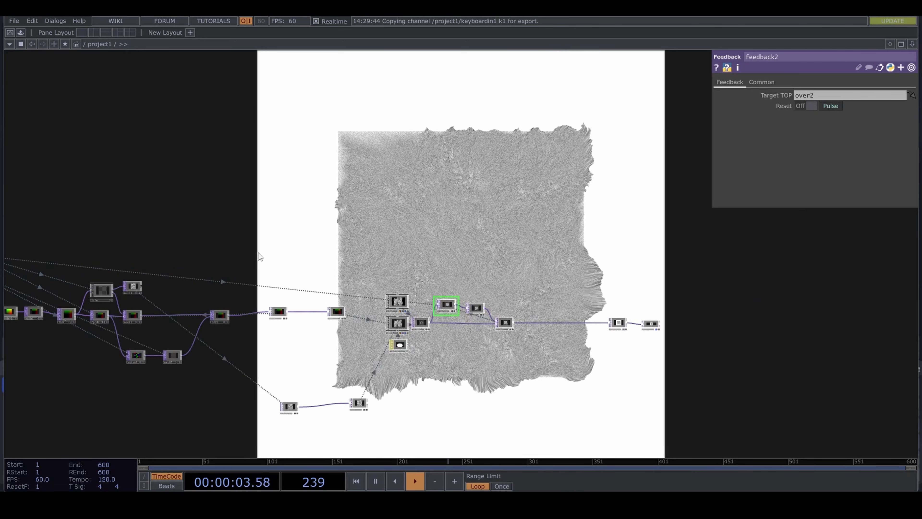
Add a Count CHOP connected to the output of keyboardin1
scroll(232, 238, "up", 5)
left_click_drag(131, 269, 197, 275)
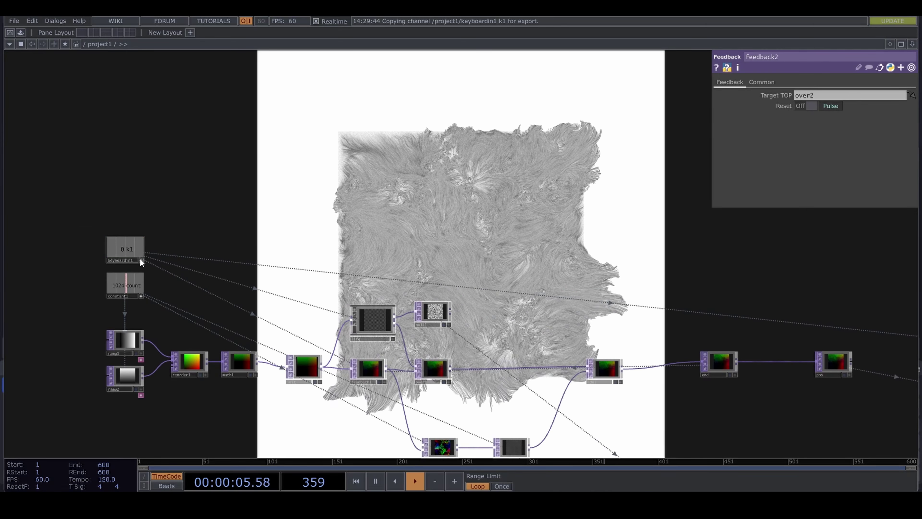
left_click(148, 248)
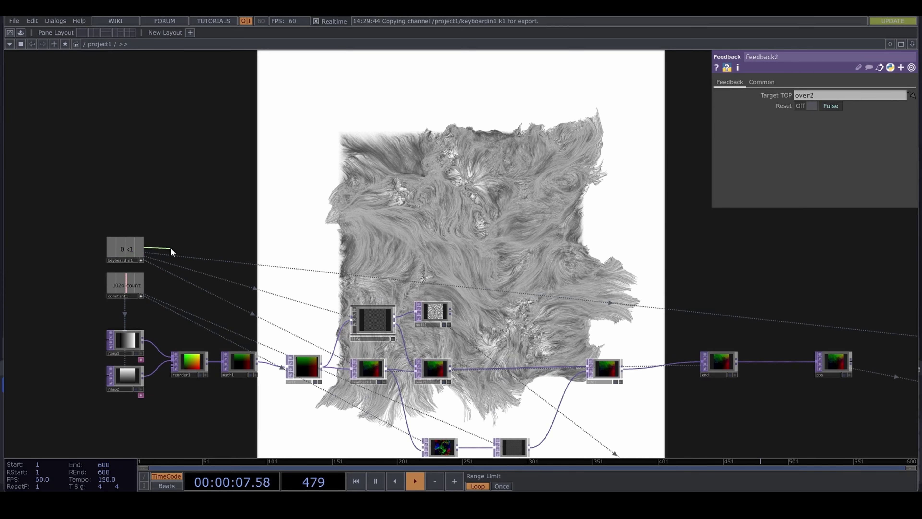
key("Tab")
type("co")
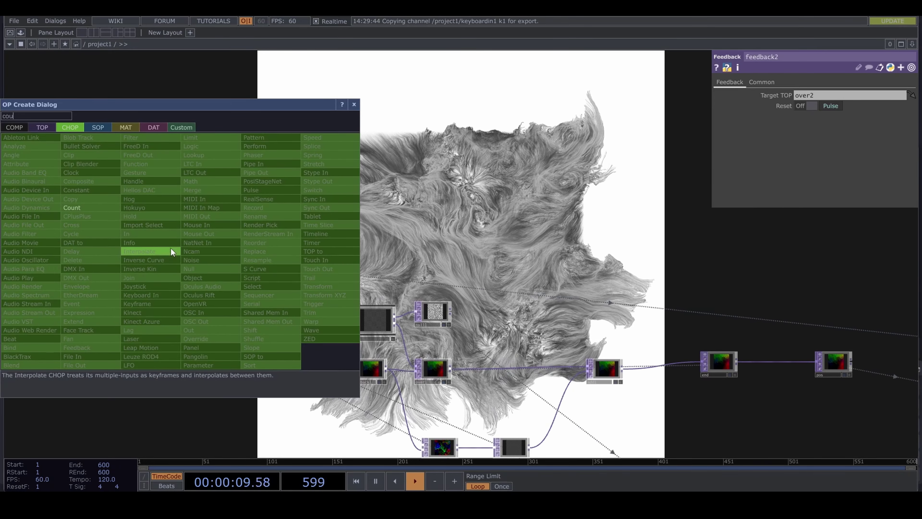
left_click(109, 209)
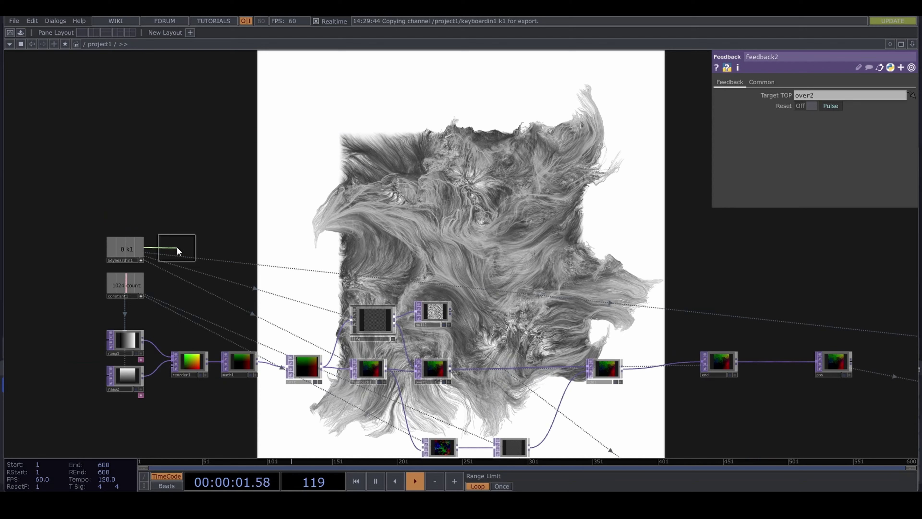
left_click(177, 247)
Add a Null CHOP after count1
left_click(197, 246)
left_click(225, 250)
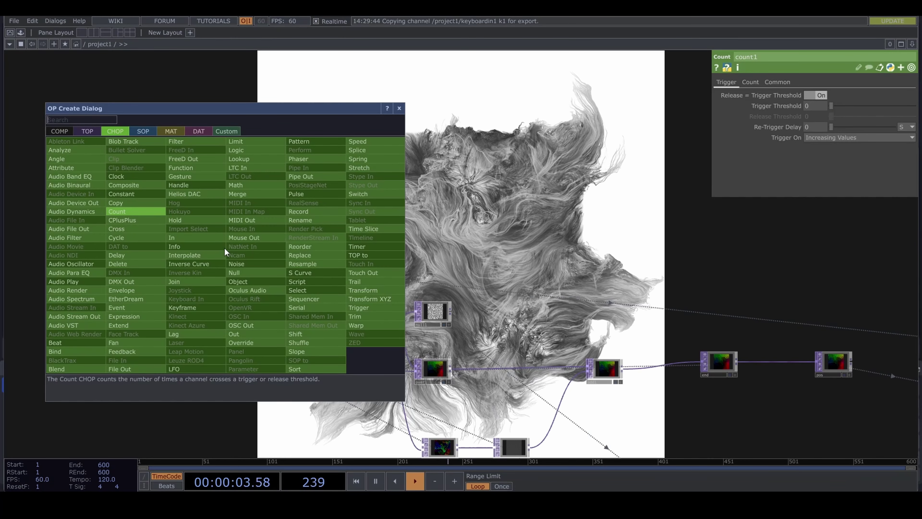
left_click(248, 273)
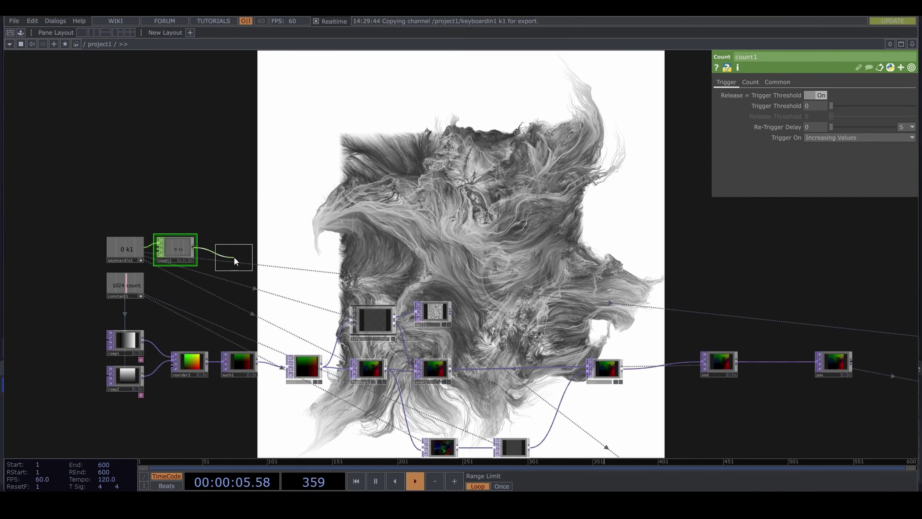
left_click(234, 260)
Link the Seed parameter of noise1 to the k1 channel of null2
left_click(447, 445)
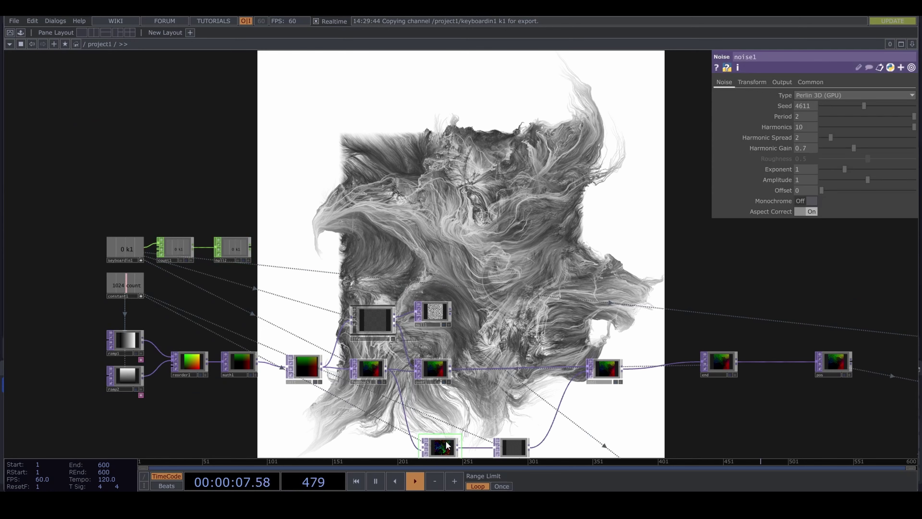
scroll(282, 245, "up", 3)
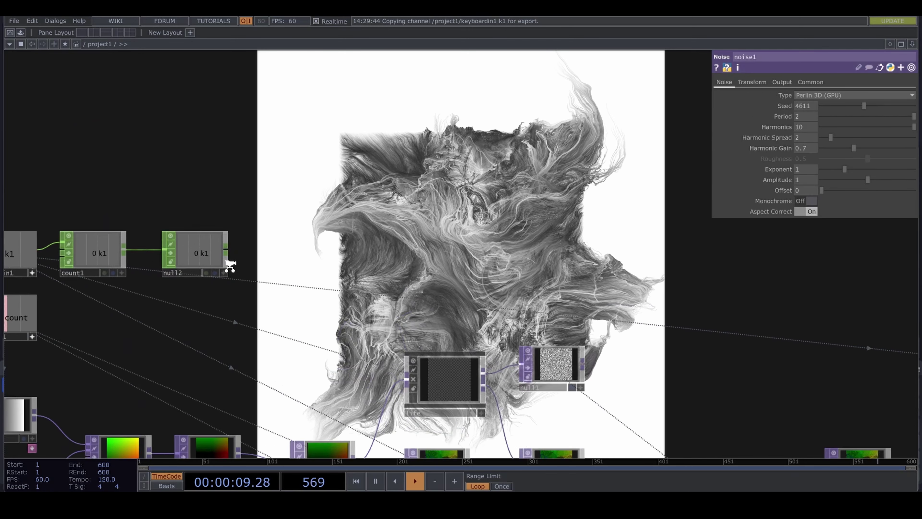
left_click(219, 275)
left_click_drag(196, 251, 804, 109)
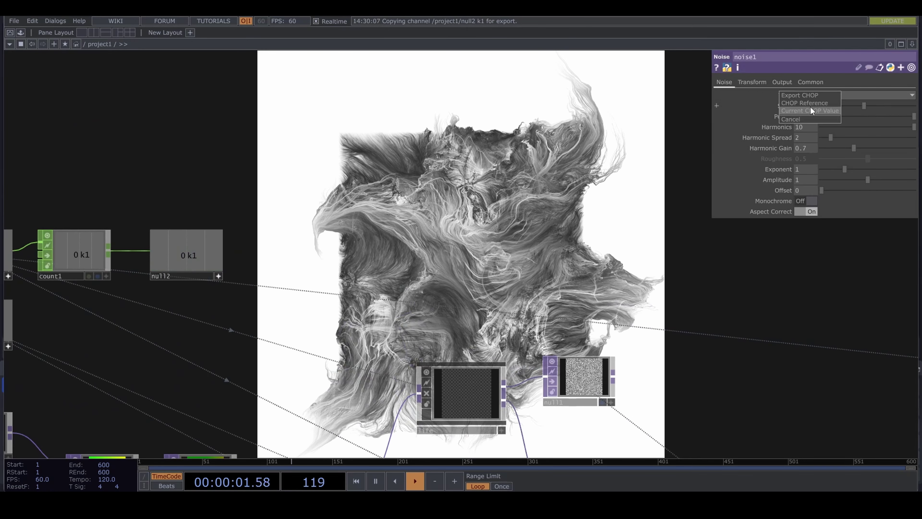
left_click(810, 111)
Examine the complete operator network and the particle trails generated with the key-driven noise seed
scroll(308, 220, "down", 5)
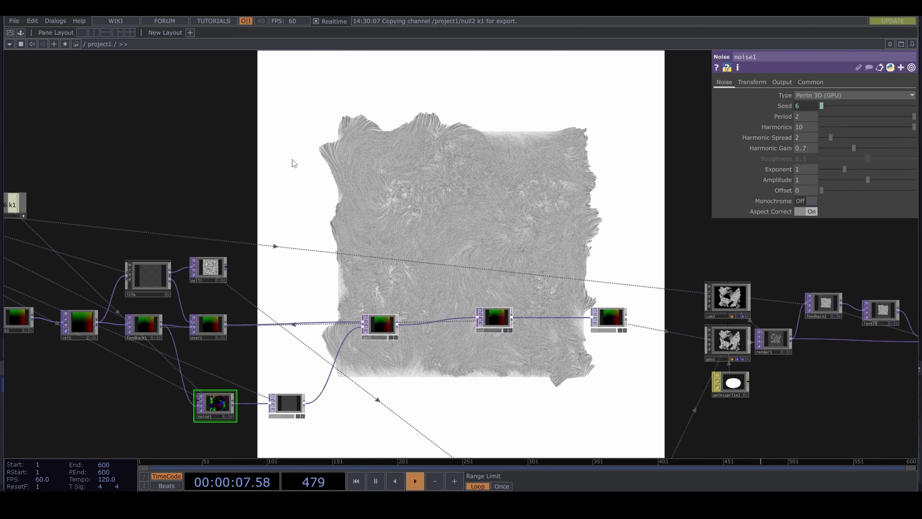
scroll(292, 160, "down", 3)
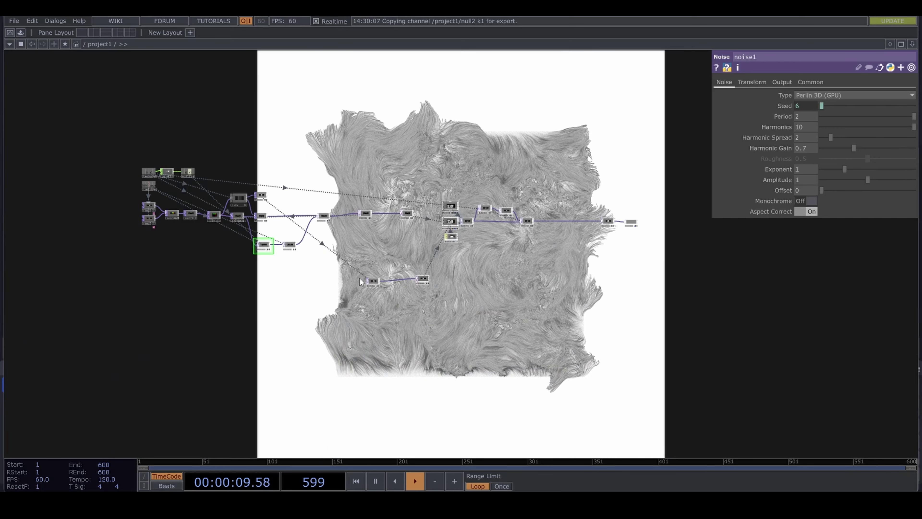
scroll(359, 272, "up", 5)
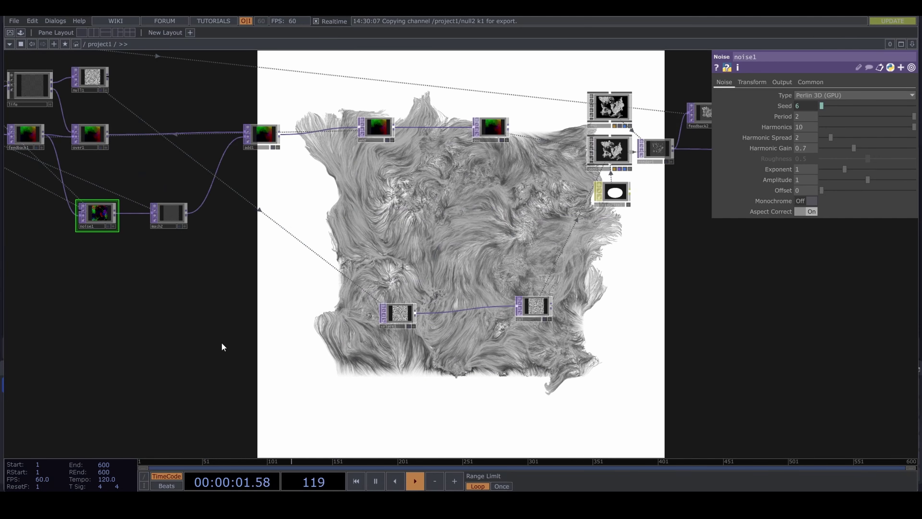
scroll(237, 377, "down", 6)
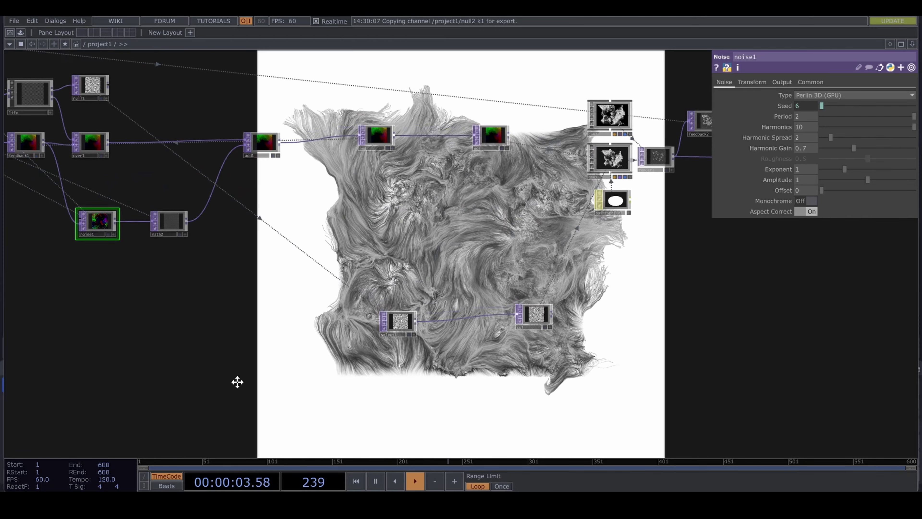
scroll(454, 309, "down", 2)
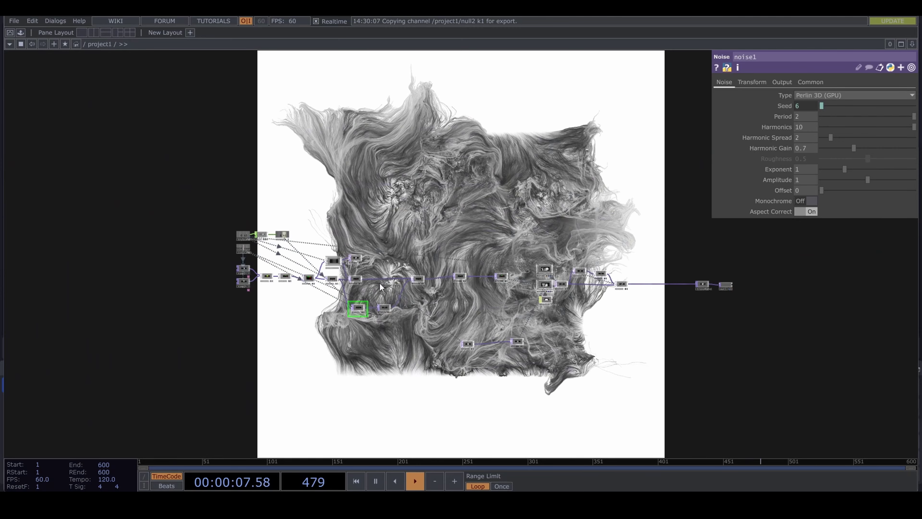
scroll(385, 377, "up", 5)
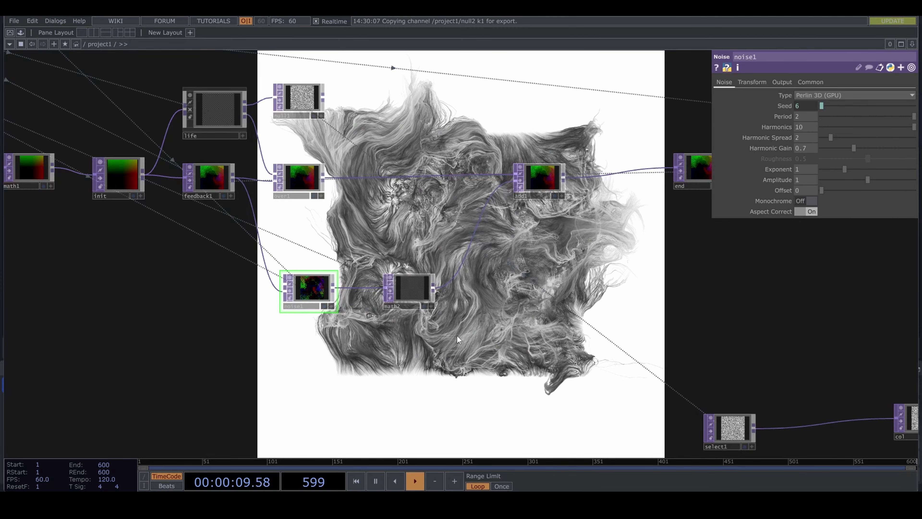
scroll(272, 329, "down", 5)
scroll(338, 314, "up", 3)
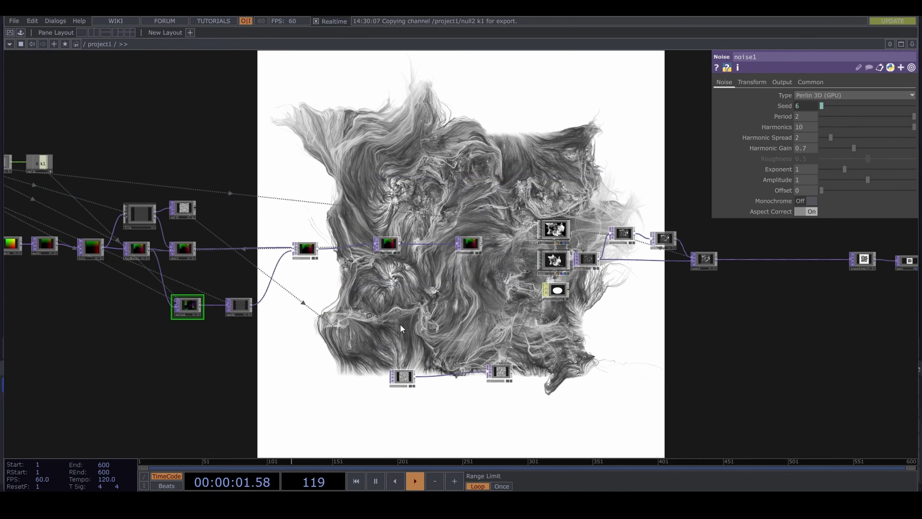
Move the operators downstream of add1 farther along the network to make room for new ones
left_click_drag(400, 325, 173, 329)
right_click_drag(141, 149, 710, 413)
left_click_drag(169, 249, 578, 257)
left_click_drag(438, 274, 609, 262)
scroll(608, 262, "down", 2)
scroll(325, 300, "up", 3)
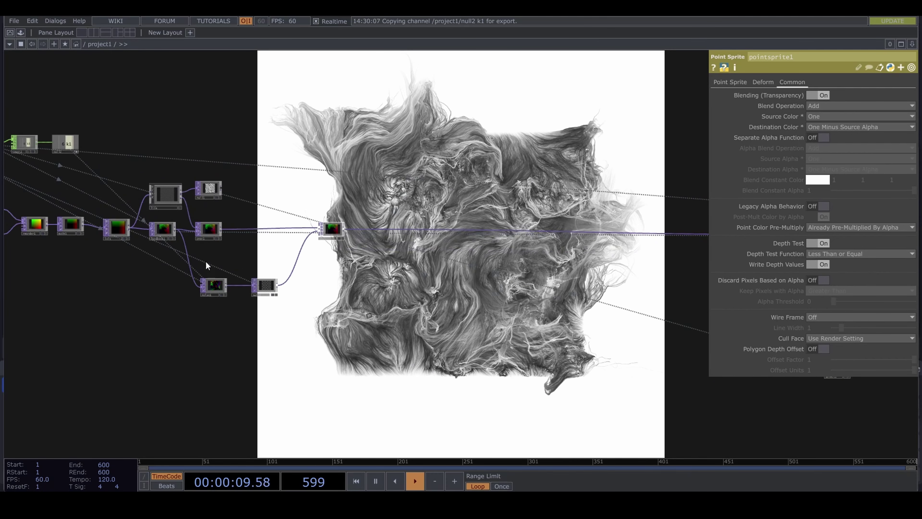
Add a Math TOP branching from the output of add1
left_click_drag(276, 330, 163, 328)
scroll(250, 256, "up", 3)
left_click_drag(246, 257, 147, 266)
scroll(123, 242, "up", 5)
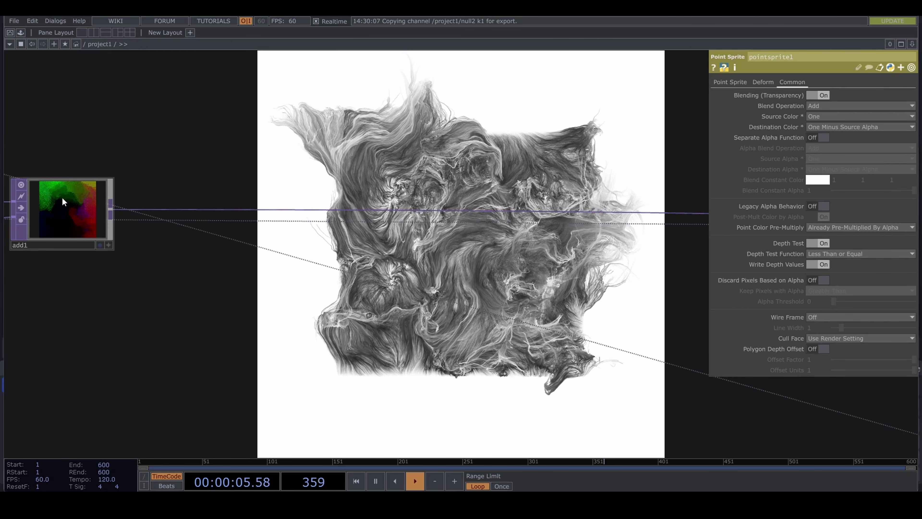
left_click(111, 209)
left_click(181, 285)
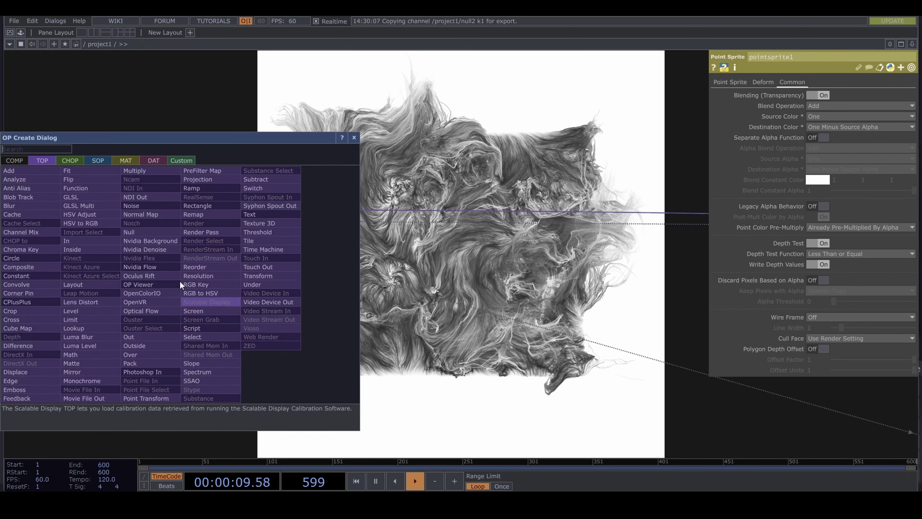
type("math")
left_click(89, 355)
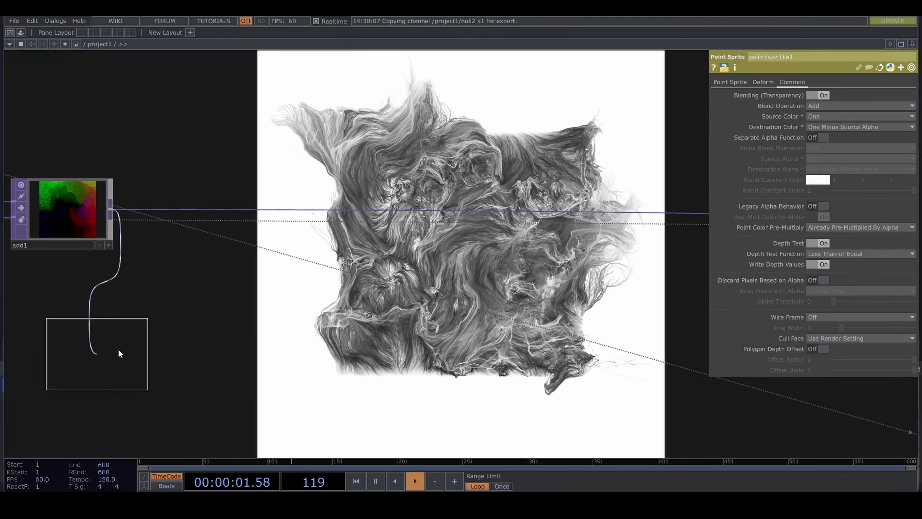
left_click(213, 287)
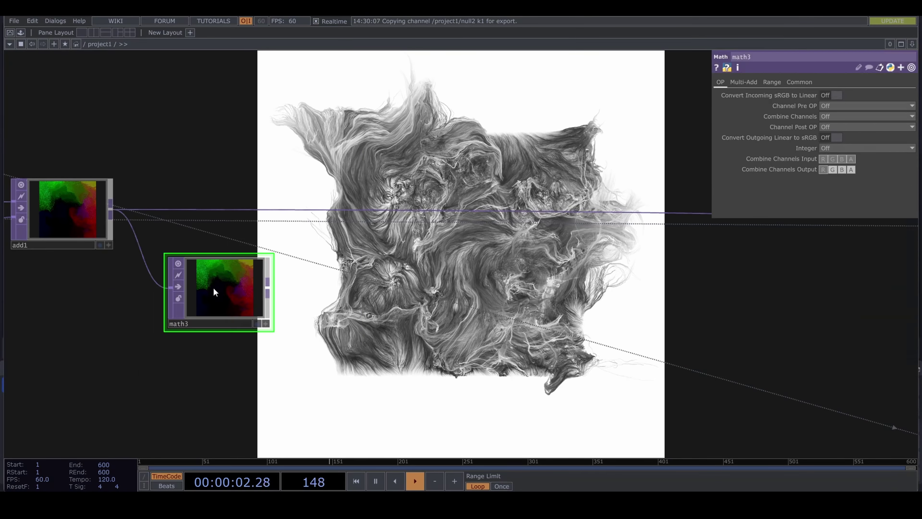
Set the Multiply value of math3 to 0.001
left_click(756, 83)
middle_click_drag(833, 107, 811, 97)
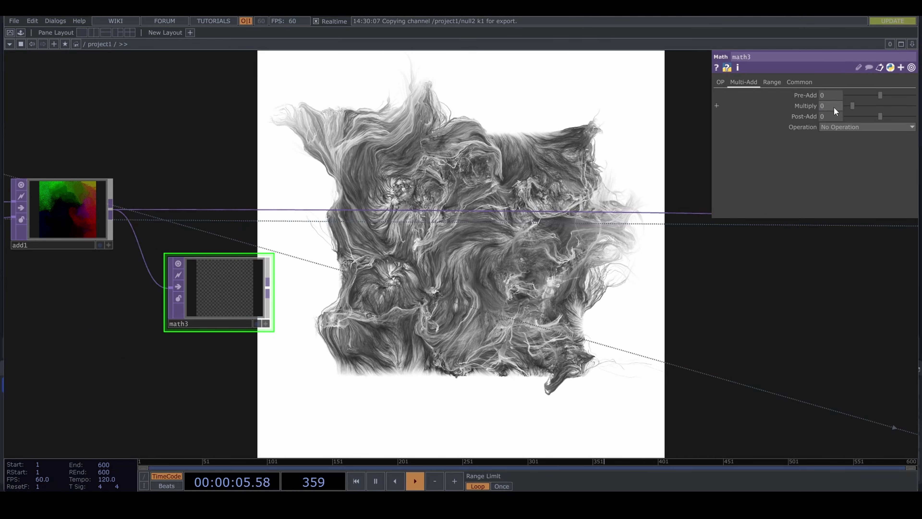
middle_click_drag(841, 128, 846, 128)
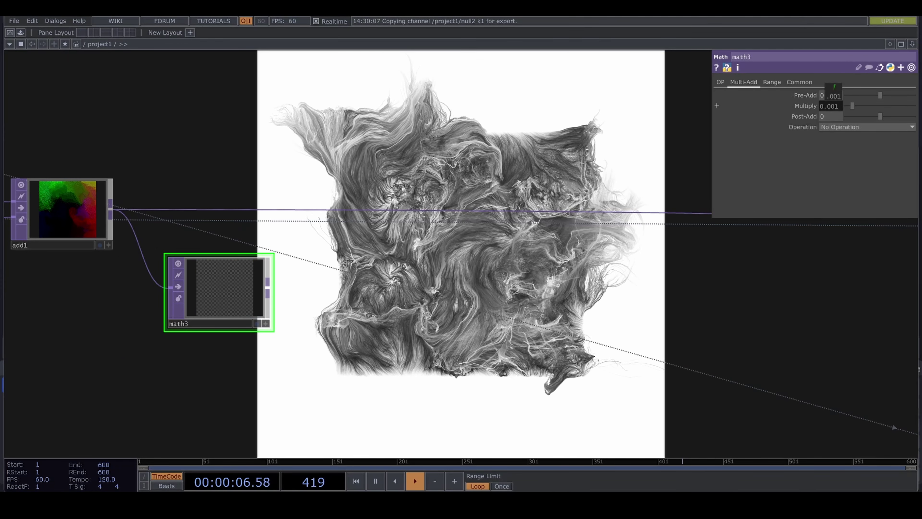
Insert an Add TOP into the main connection leaving add1
right_click(382, 212)
left_click(407, 202)
type("ad")
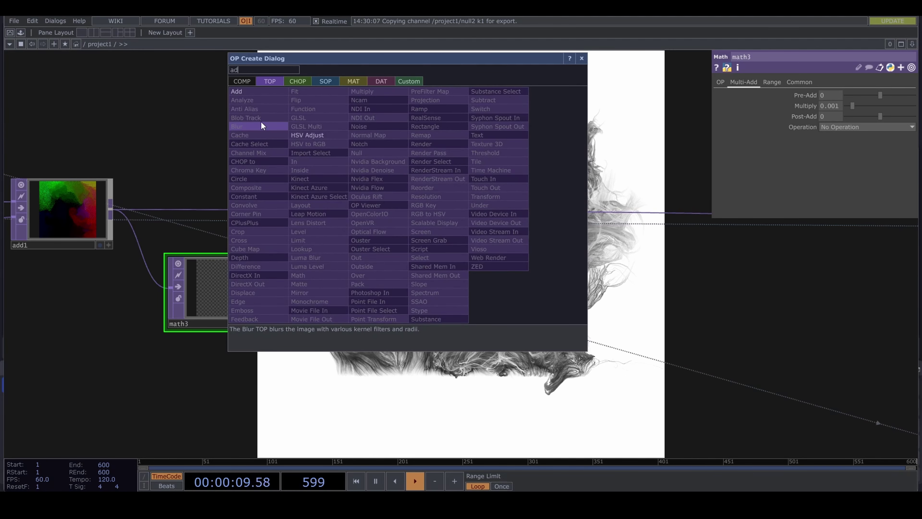
left_click(255, 91)
left_click(395, 214)
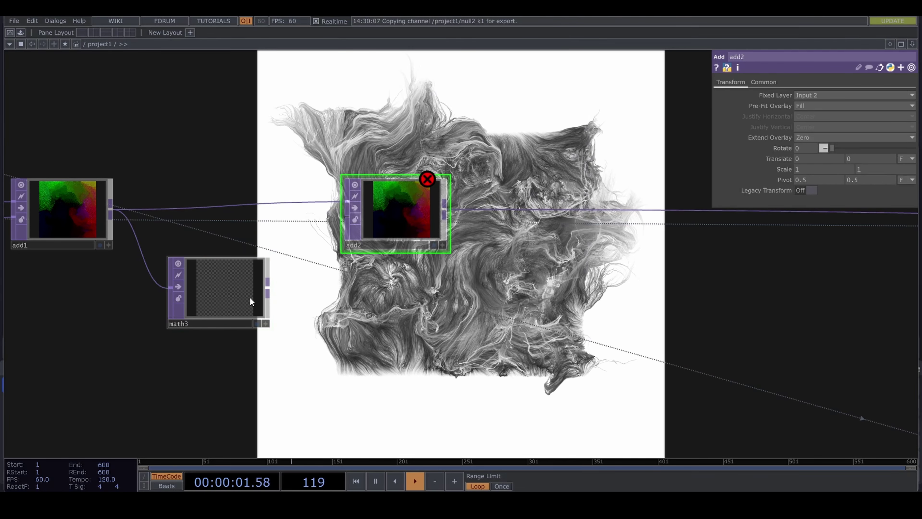
Connect math3 to the second input of add2 and space the two operators apart
left_click(269, 287)
left_click(343, 218)
left_click_drag(391, 219, 595, 210)
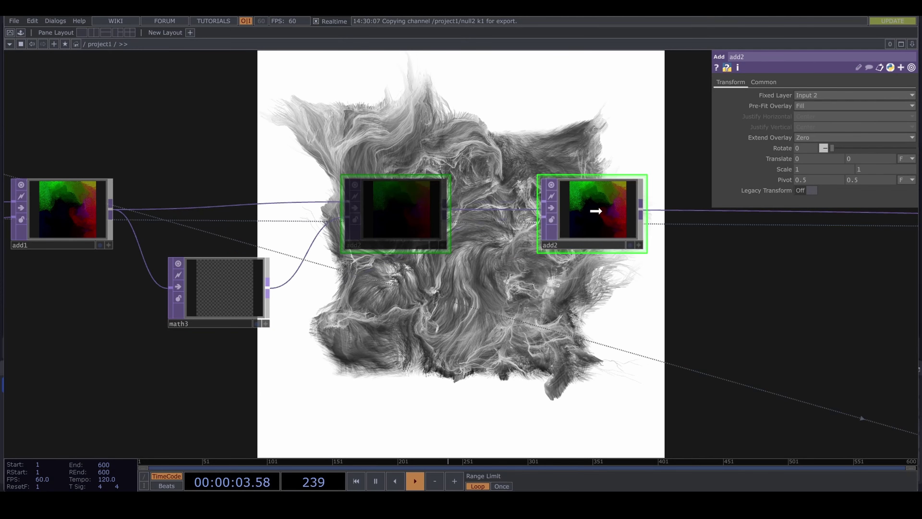
left_click_drag(519, 289, 393, 277)
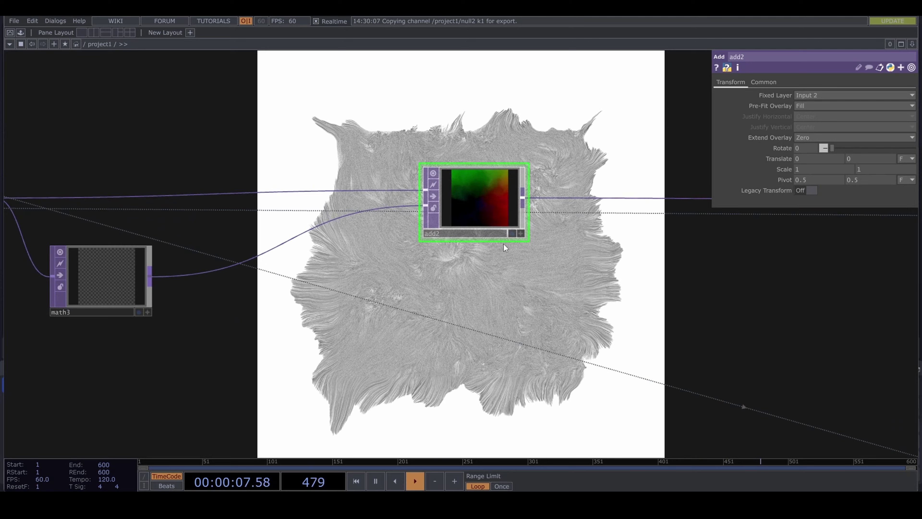
left_click_drag(519, 292, 399, 281)
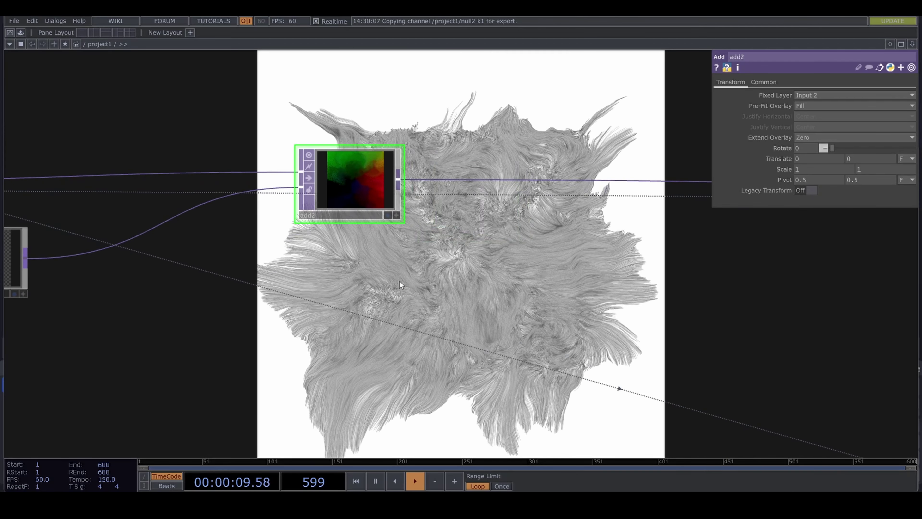
scroll(420, 293, "down", 3)
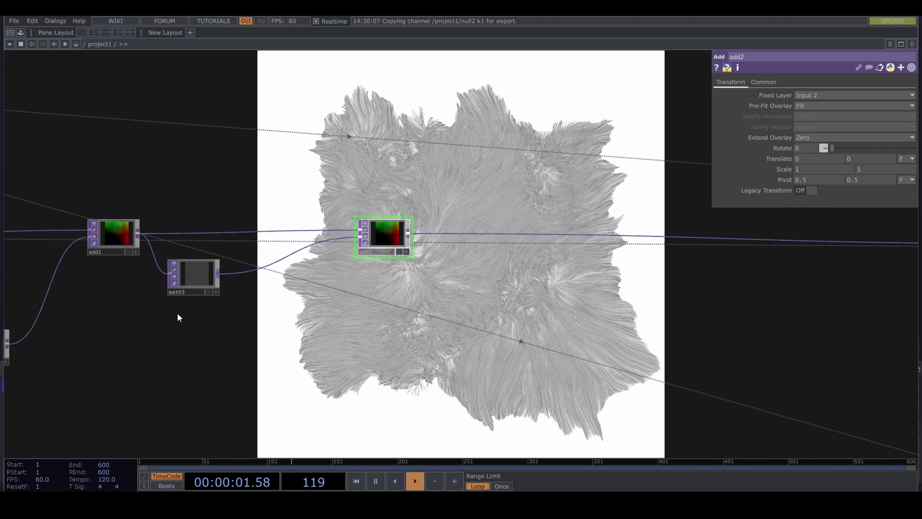
left_click_drag(205, 281, 204, 301)
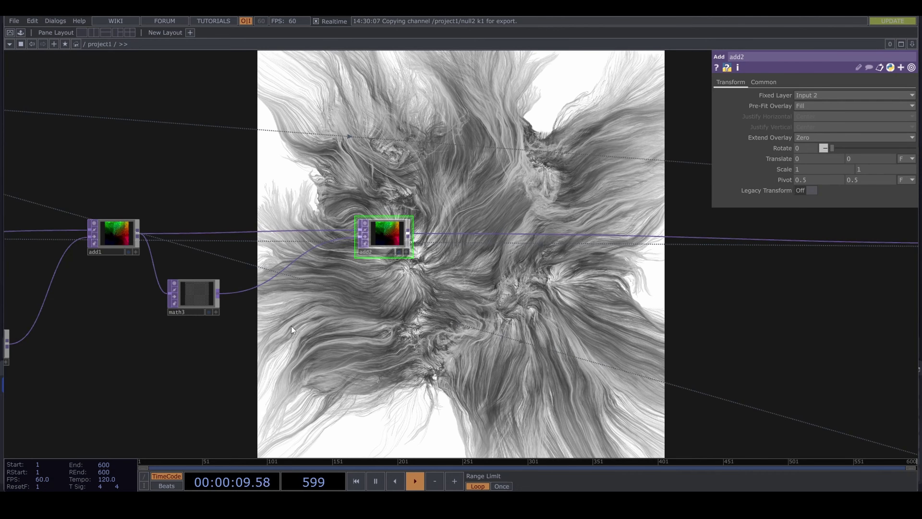
Move ramp1, ramp2, reorder1 and math1 together, leaving a wide gap before the init operator
scroll(291, 326, "down", 5)
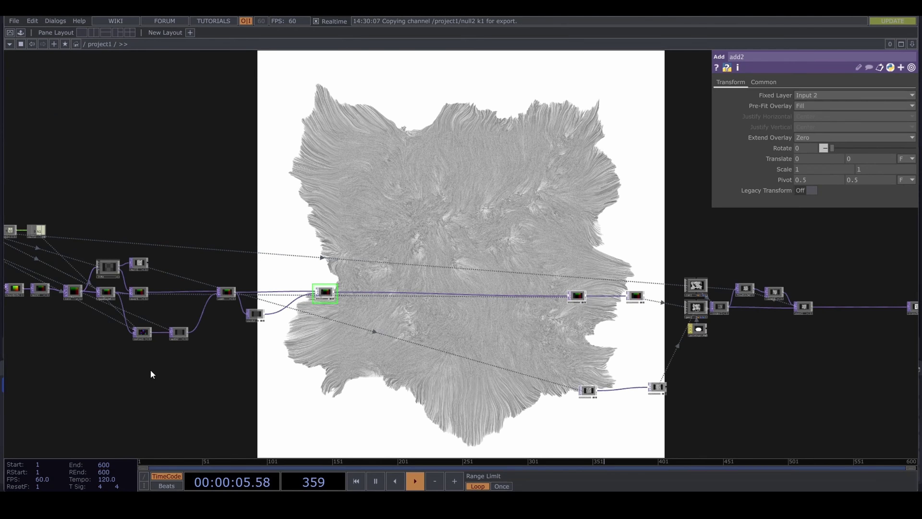
scroll(149, 369, "up", 4)
left_click_drag(151, 369, 362, 347)
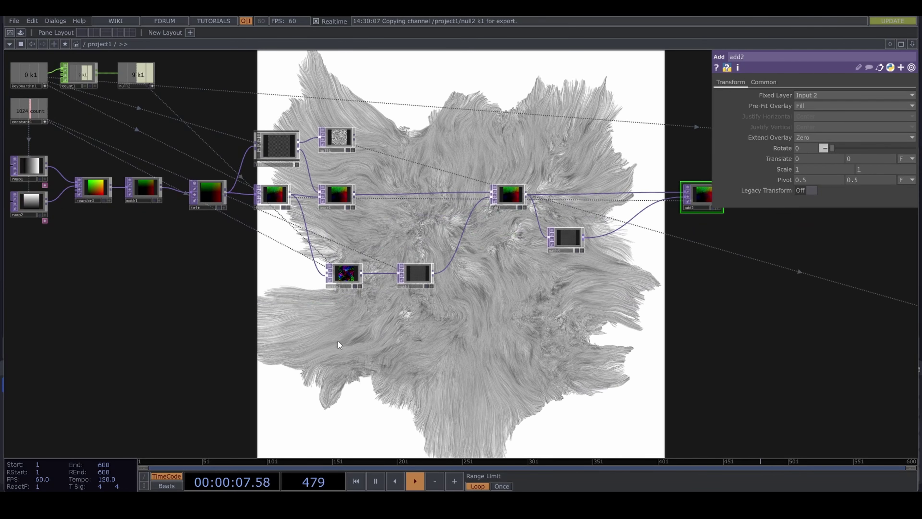
scroll(333, 342, "down", 5)
left_click_drag(269, 336, 397, 342)
scroll(364, 312, "up", 5)
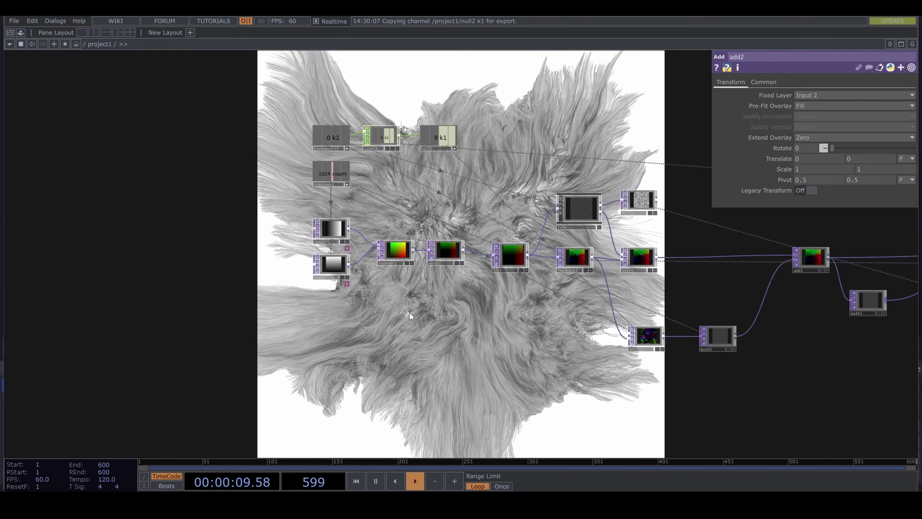
right_click_drag(408, 314, 380, 318)
right_click_drag(459, 309, 294, 234)
left_click_drag(440, 259, 252, 259)
scroll(523, 287, "up", 5)
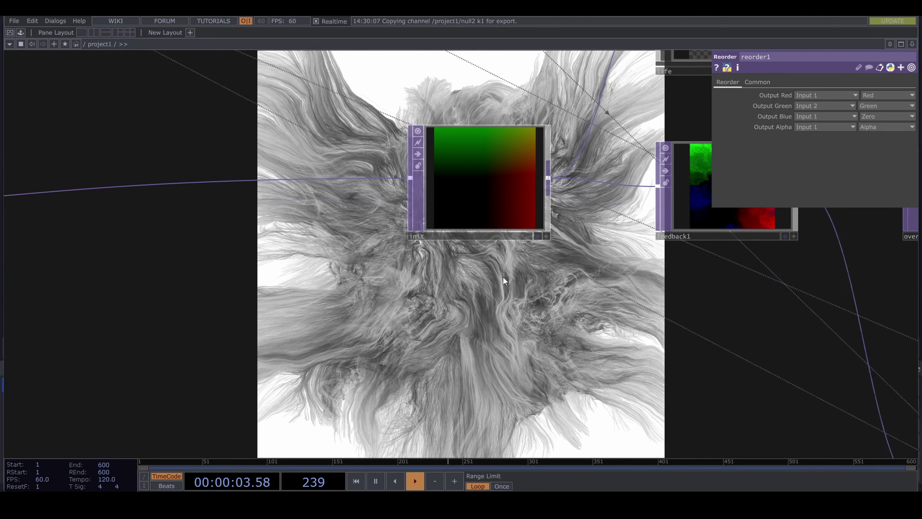
scroll(456, 261, "down", 8)
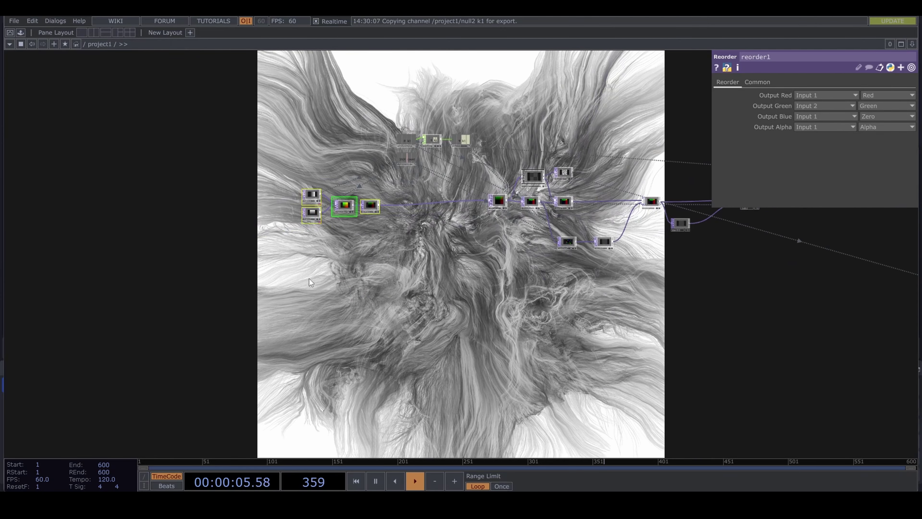
Add a Circle SOP below the ramp operators and set both of its radius values to 0.5
key("Tab")
left_click(232, 157)
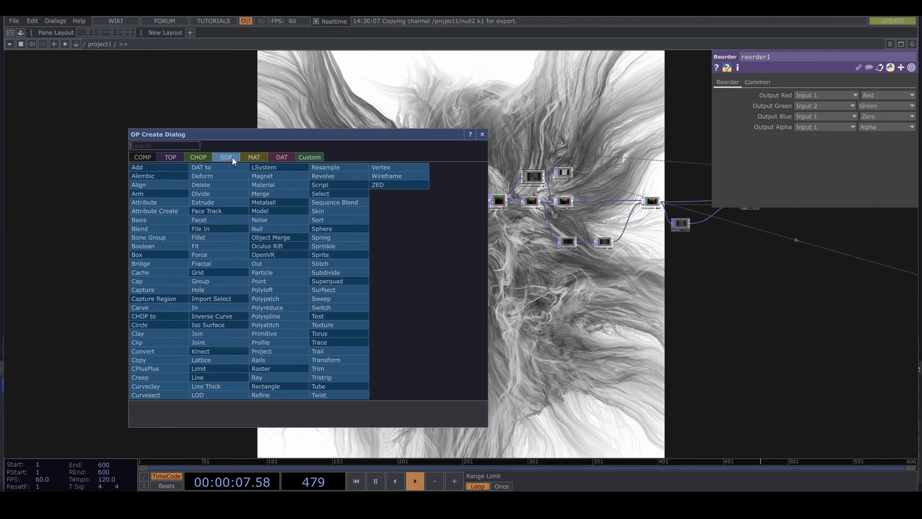
type("cir")
left_click(141, 325)
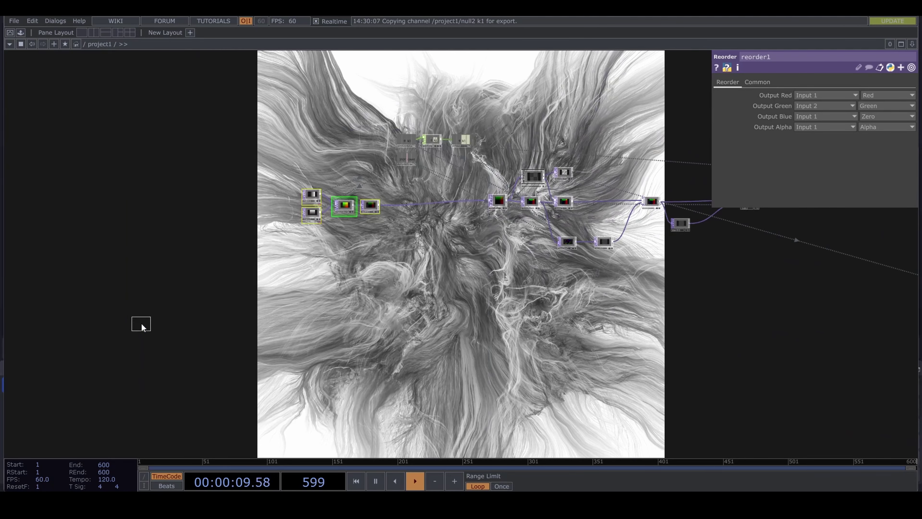
left_click(273, 304)
scroll(270, 305, "up", 5)
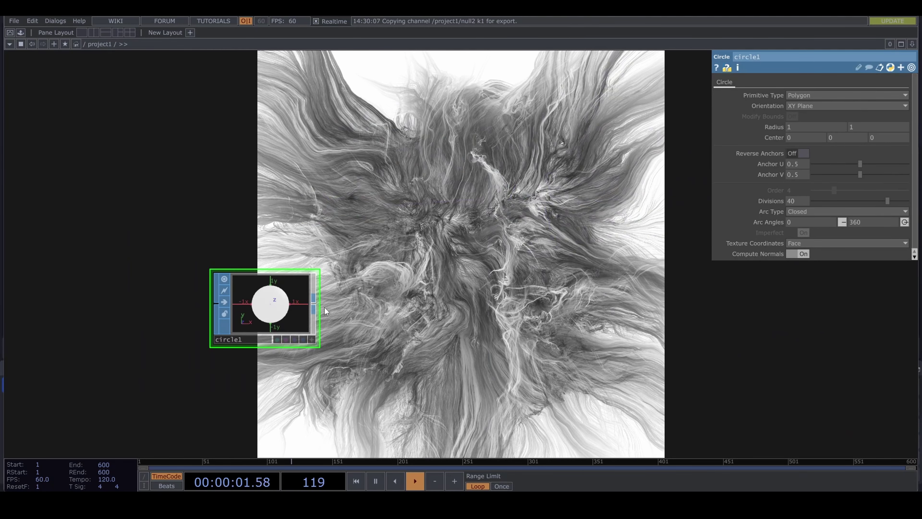
middle_click_drag(773, 128, 770, 116)
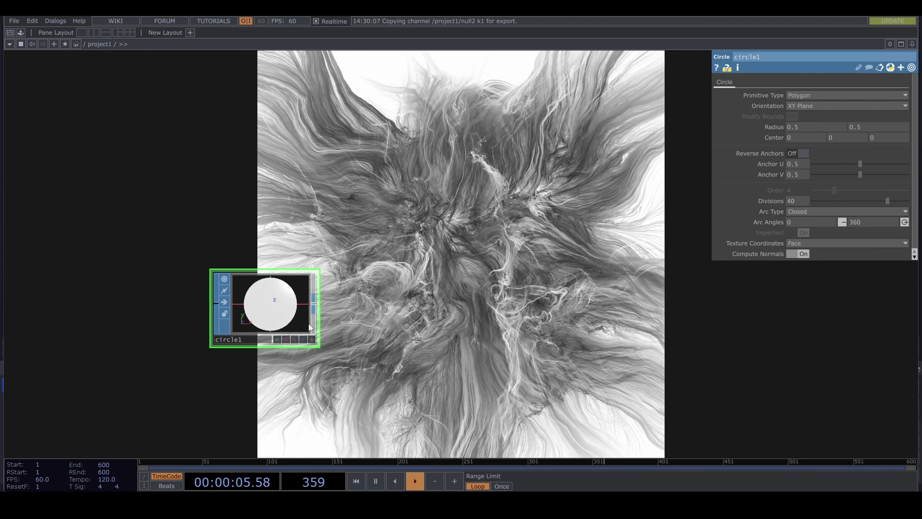
Add a Sprinkle SOP after circle1
left_click(316, 309)
left_click(356, 306)
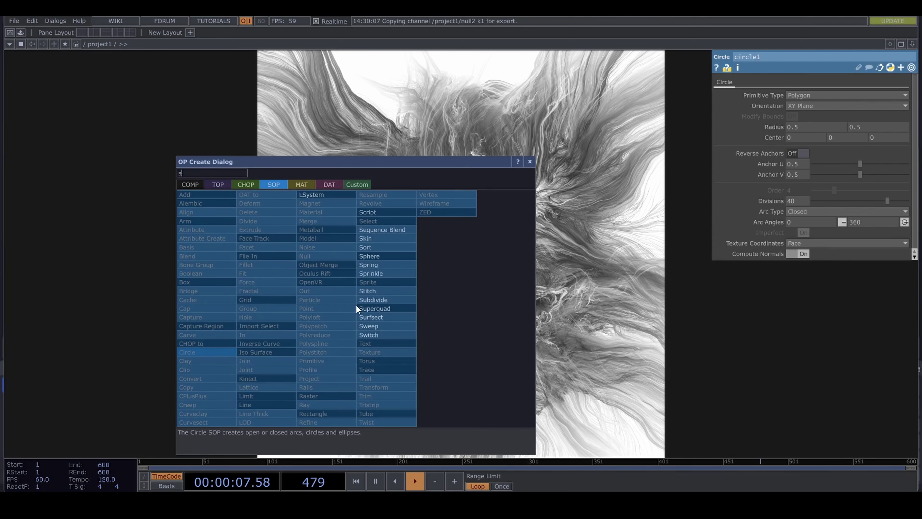
type("spr")
left_click(380, 273)
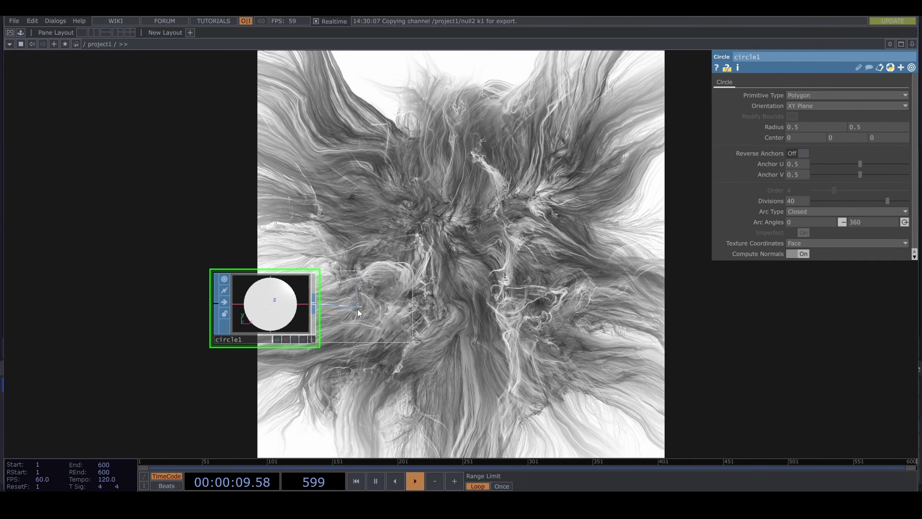
left_click(398, 308)
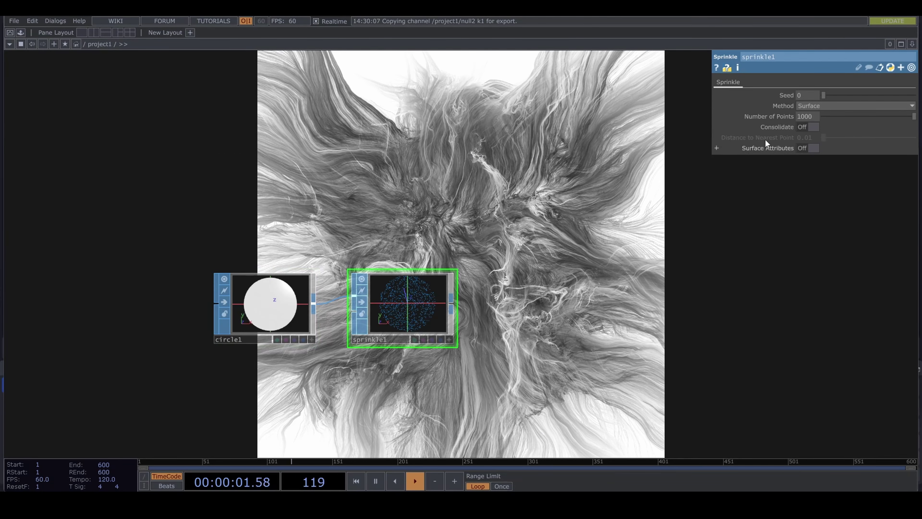
Set the Number of Points of sprinkle1 to the expression op('constant1')['count']**2
scroll(657, 151, "down", 6)
left_click_drag(686, 59, 516, 235)
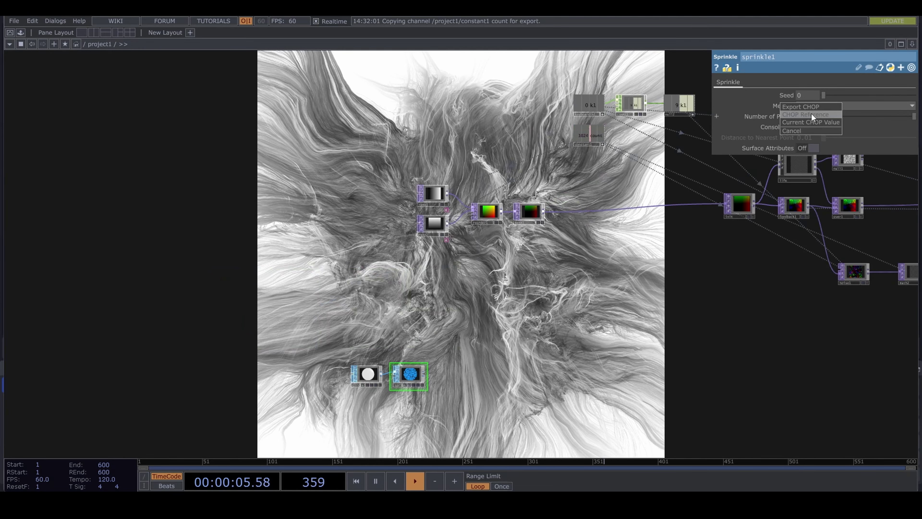
left_click(811, 114)
type("**2")
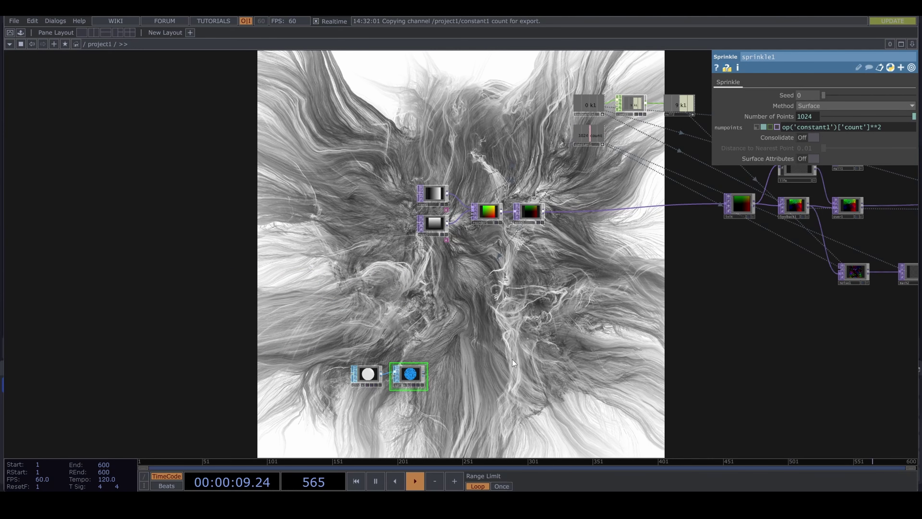
key("Return")
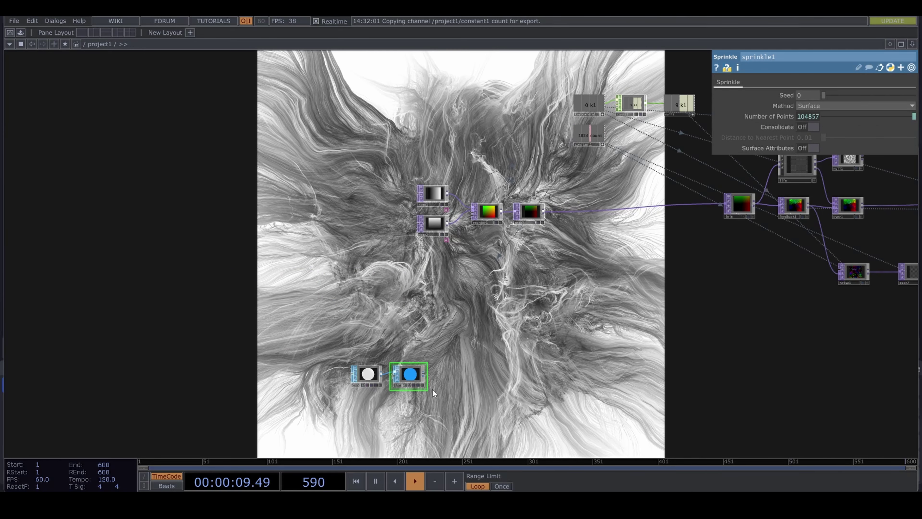
Add a Null SOP after sprinkle1
scroll(433, 390, "up", 4)
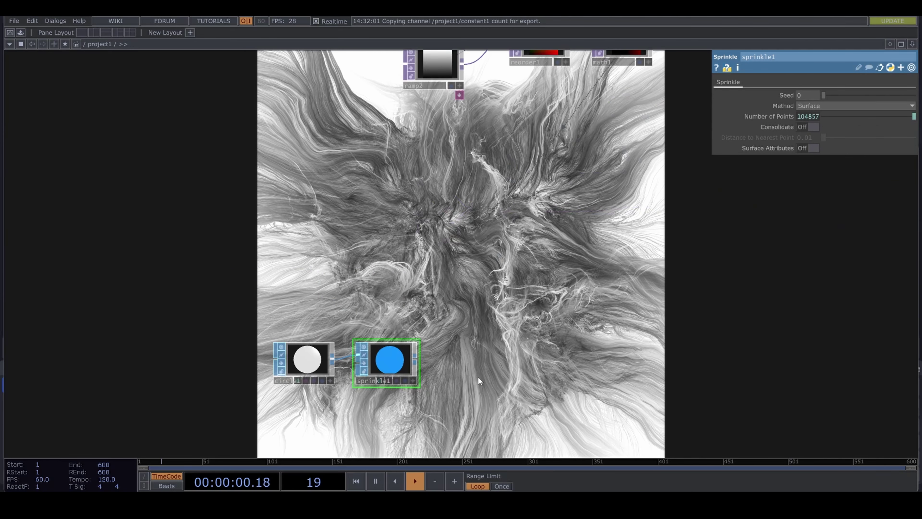
left_click(416, 358)
right_click(481, 356)
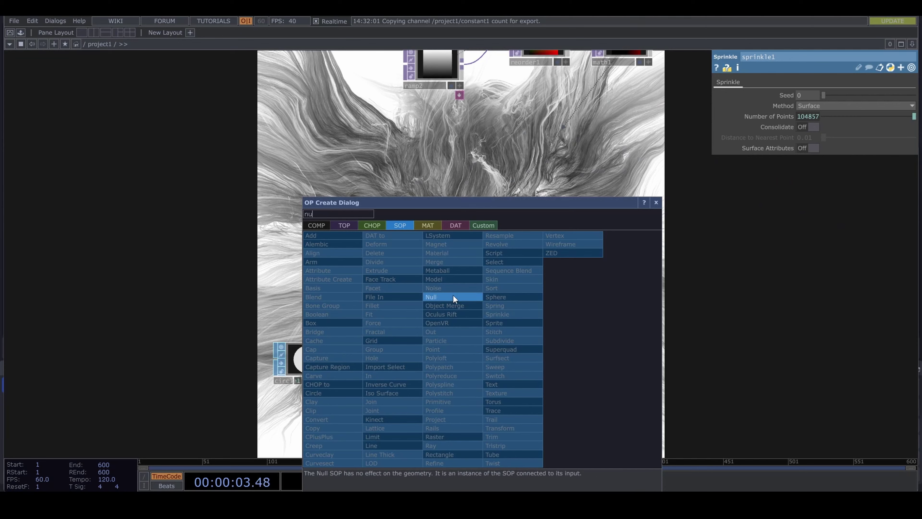
left_click(453, 296)
left_click(462, 359)
Add a SOP to CHOP that converts the geometry of null3 into channels
left_click(491, 358)
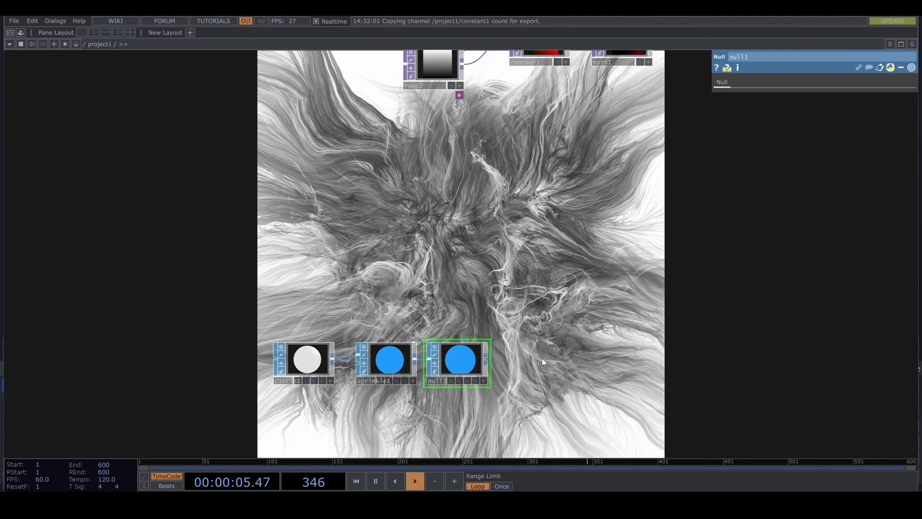
right_click(542, 358)
left_click(432, 226)
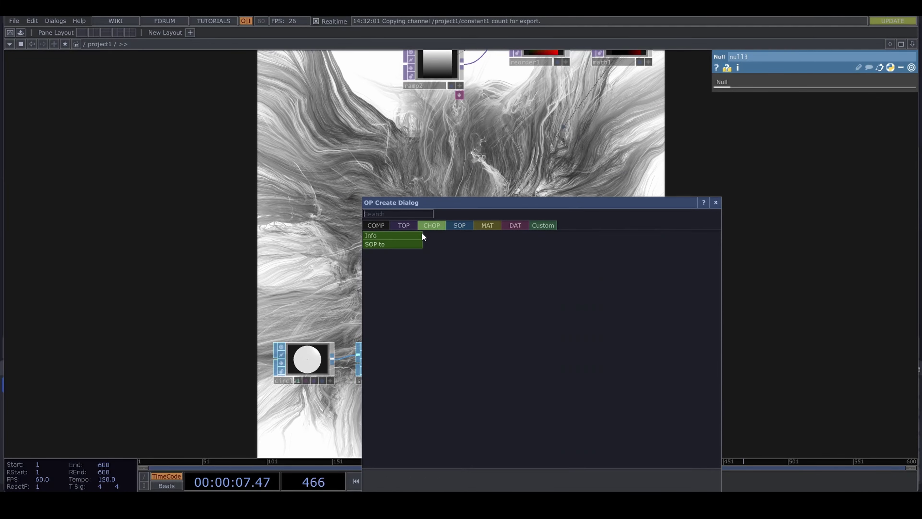
left_click(397, 237)
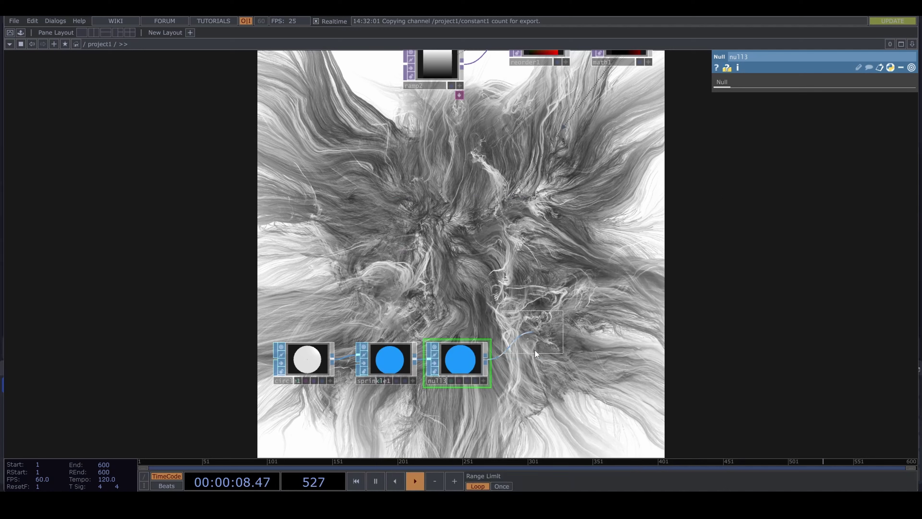
left_click(532, 364)
left_click_drag(604, 364, 396, 377)
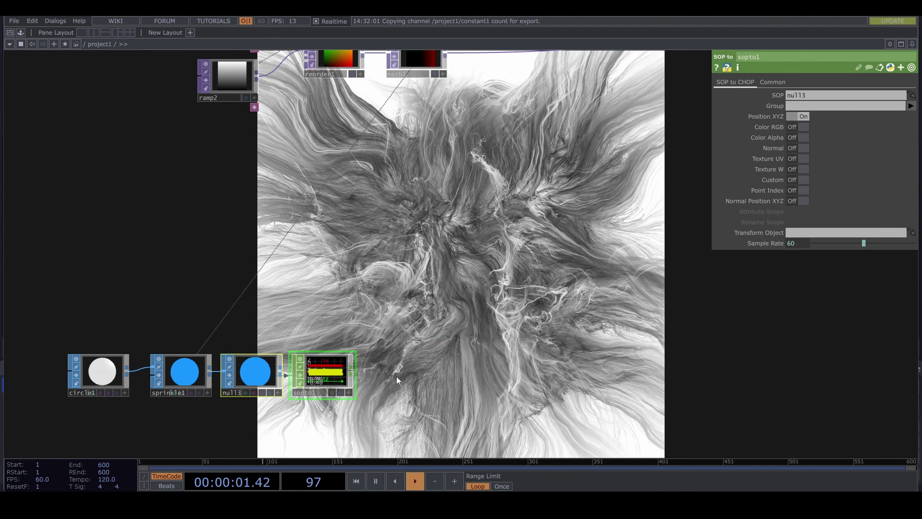
Add a CHOP to TOP after sopto1 that converts its channels into an image
left_click_drag(74, 342, 69, 342)
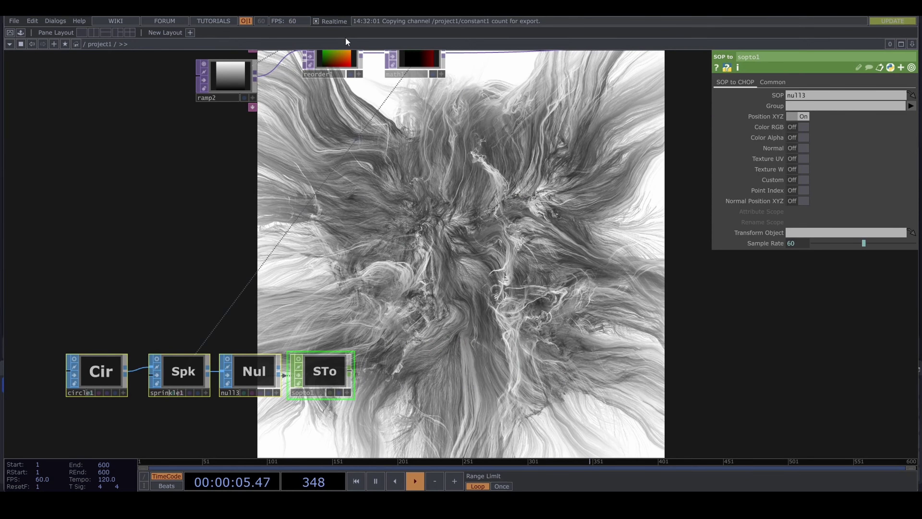
left_click_drag(407, 311, 354, 290)
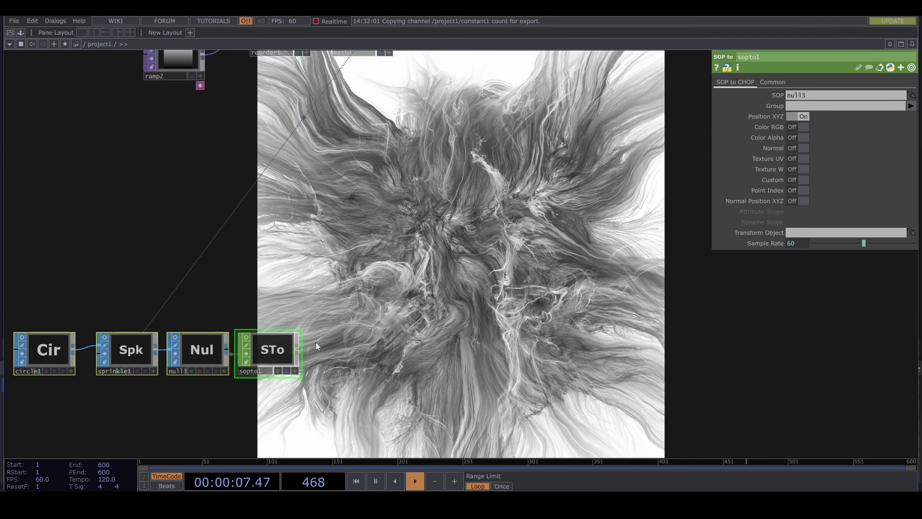
left_click(298, 348)
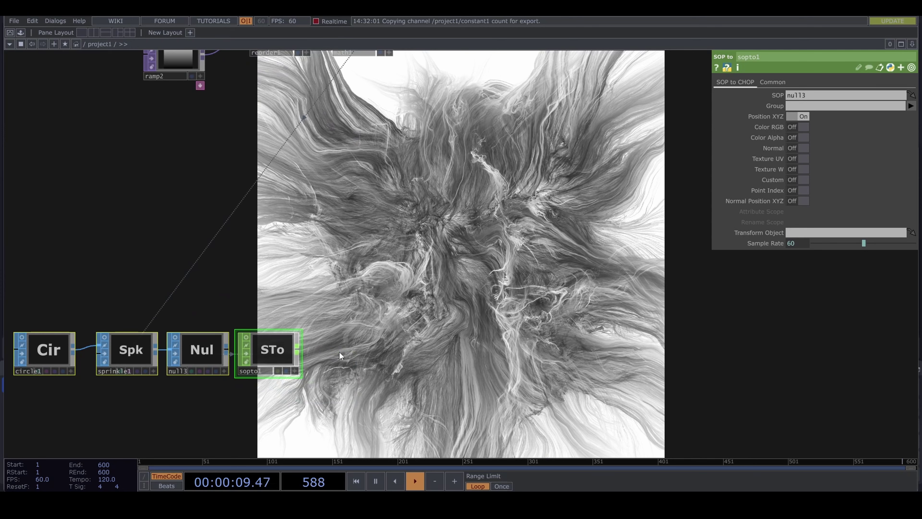
left_click(340, 351)
left_click(297, 351)
left_click(335, 345)
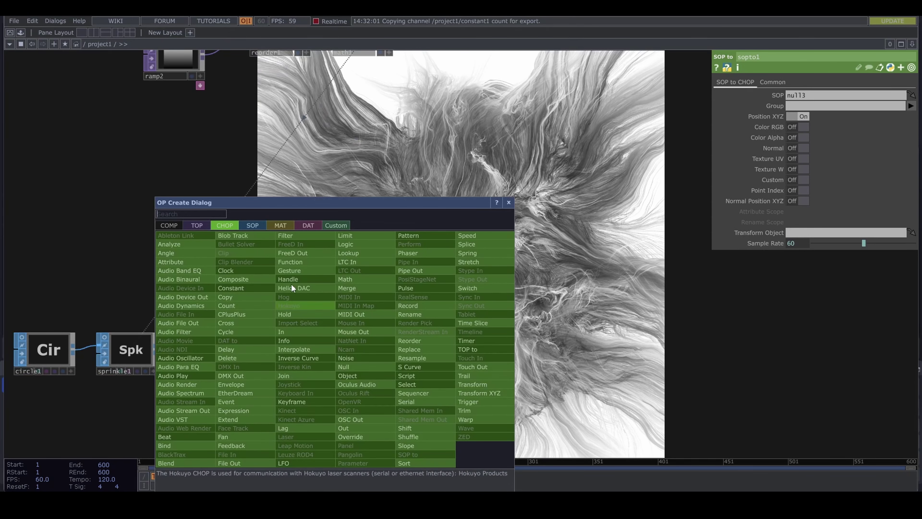
left_click(202, 225)
left_click(195, 243)
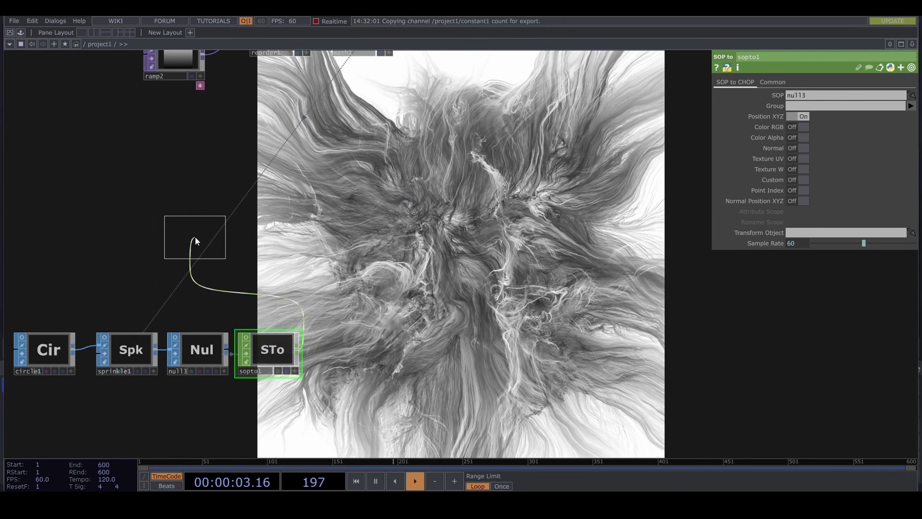
left_click(342, 351)
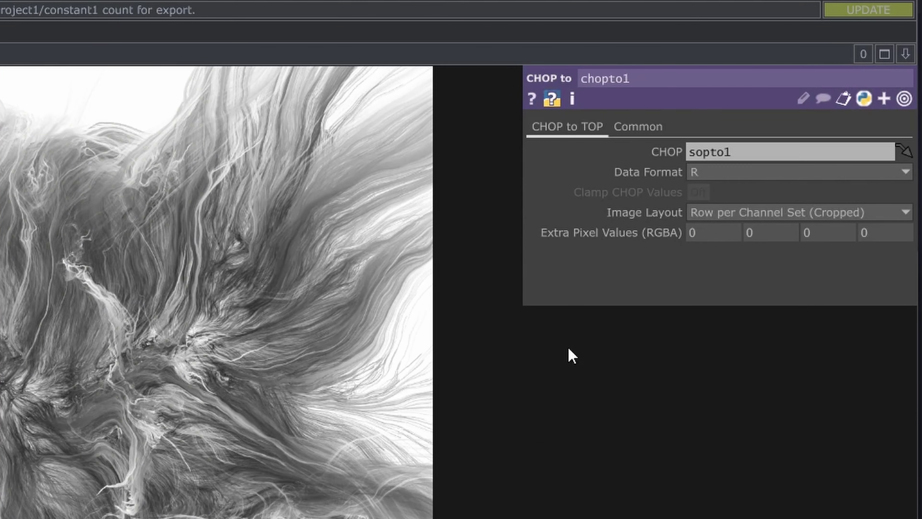
Set the Data Format of chopto1 to RGB and its Image Layout to Fit to Square (Combine Sets)
left_click(823, 108)
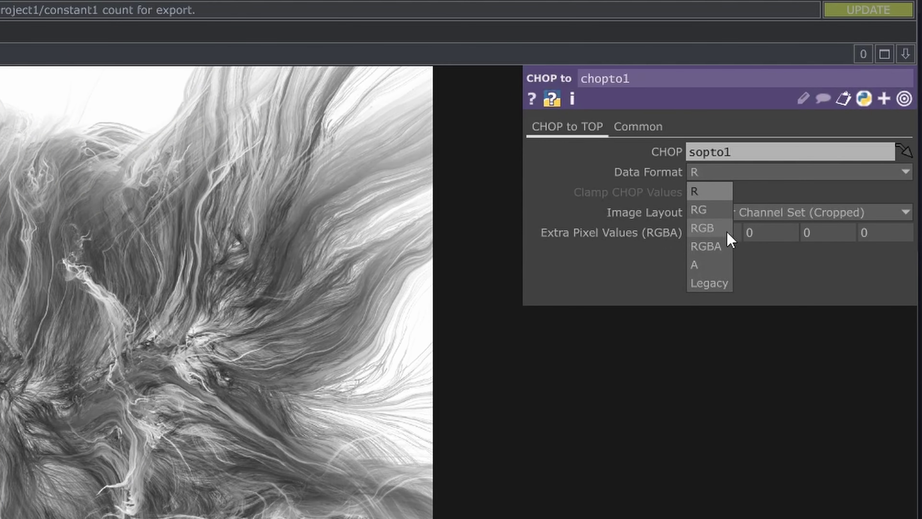
left_click(727, 232)
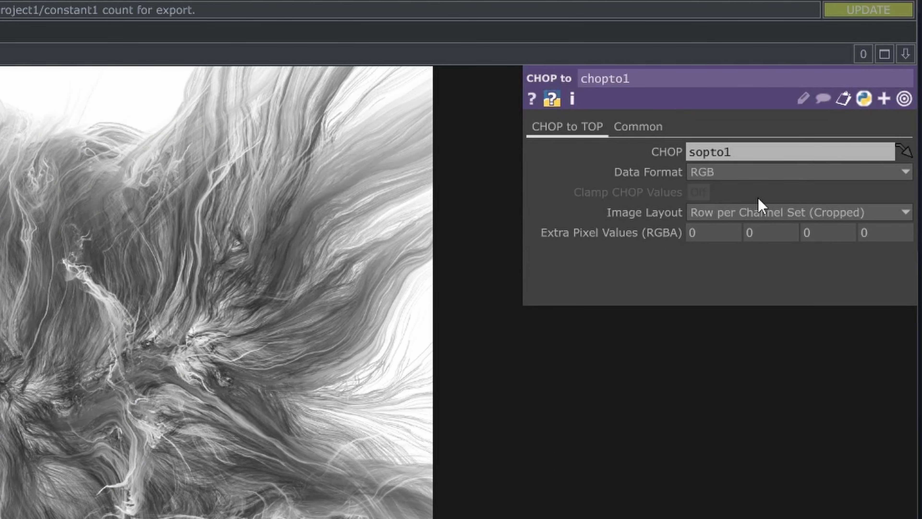
left_click(757, 214)
left_click(759, 269)
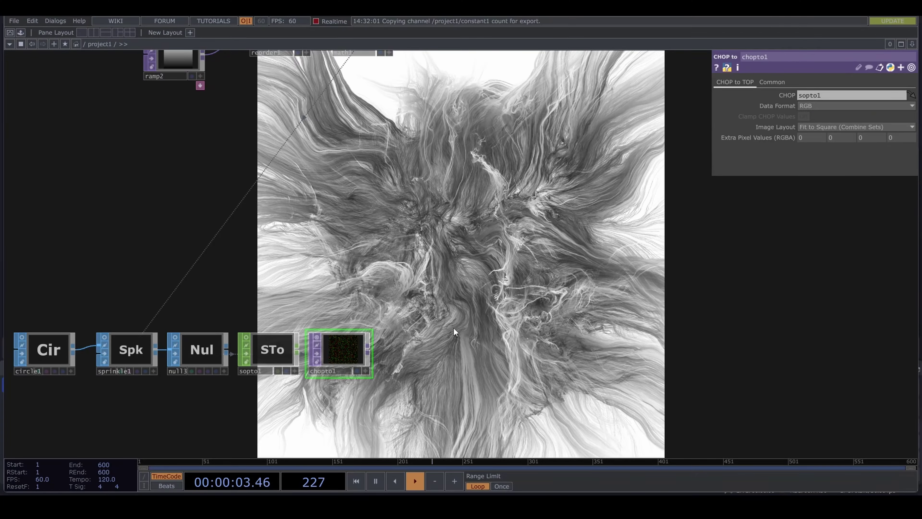
Set the Pixel Format of chopto1 to 32-bit float (RGBA)
scroll(341, 363, "up", 3)
left_click_drag(437, 366, 327, 338)
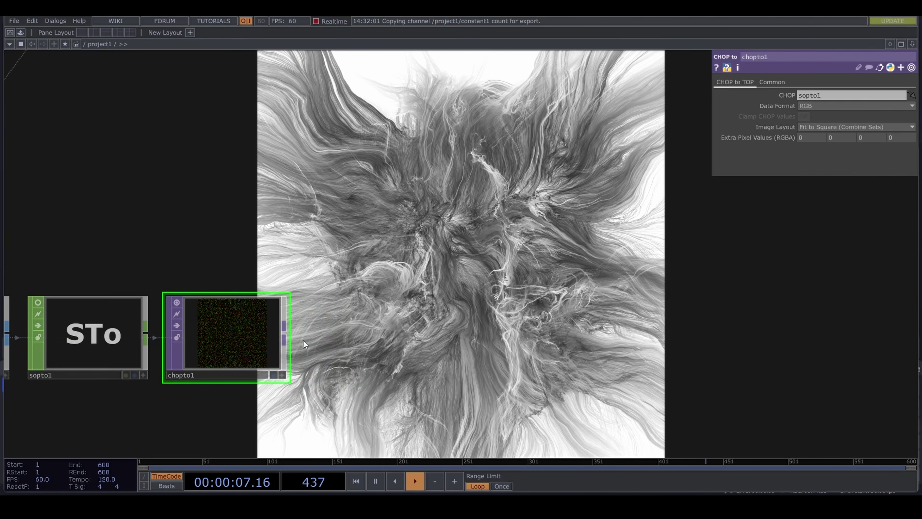
left_click(772, 82)
left_click(808, 168)
left_click(825, 217)
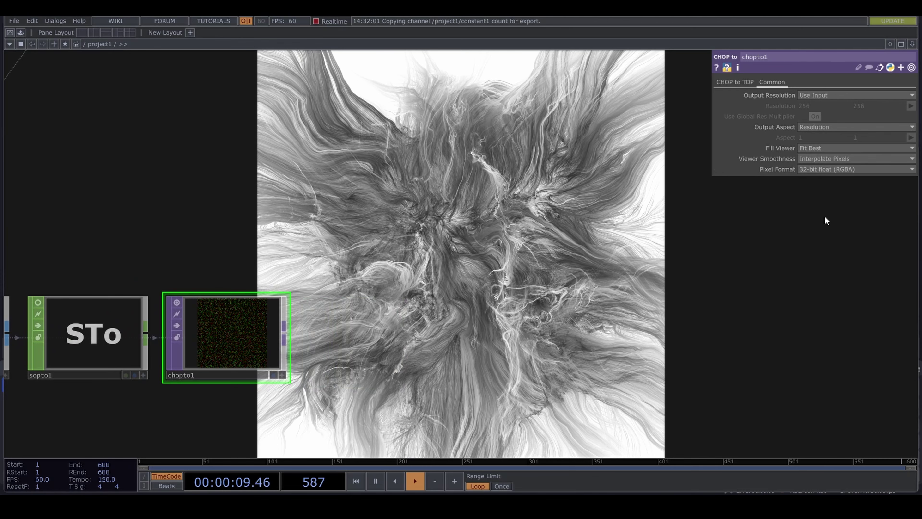
Connect chopto1 to the init null in place of math1 and reset the particle simulation
scroll(500, 214, "down", 4)
left_click_drag(446, 289, 292, 350)
scroll(383, 238, "down", 1)
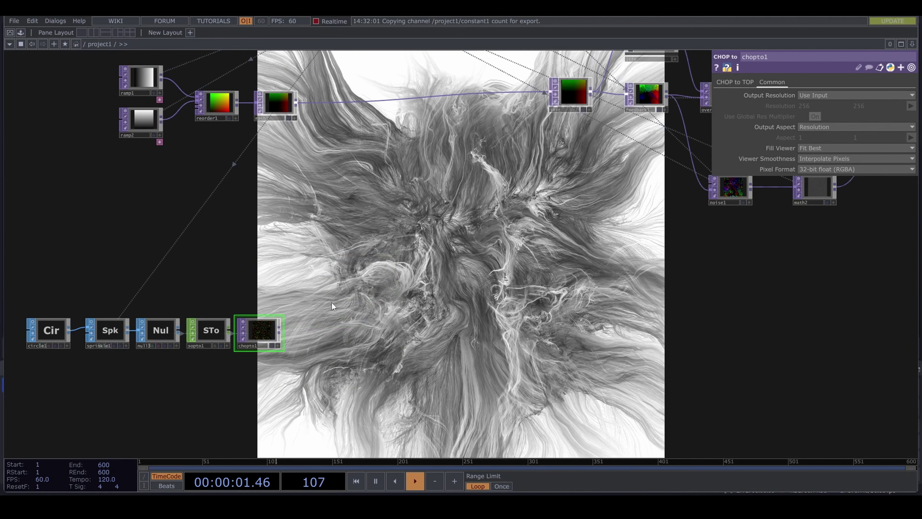
middle_click(266, 337)
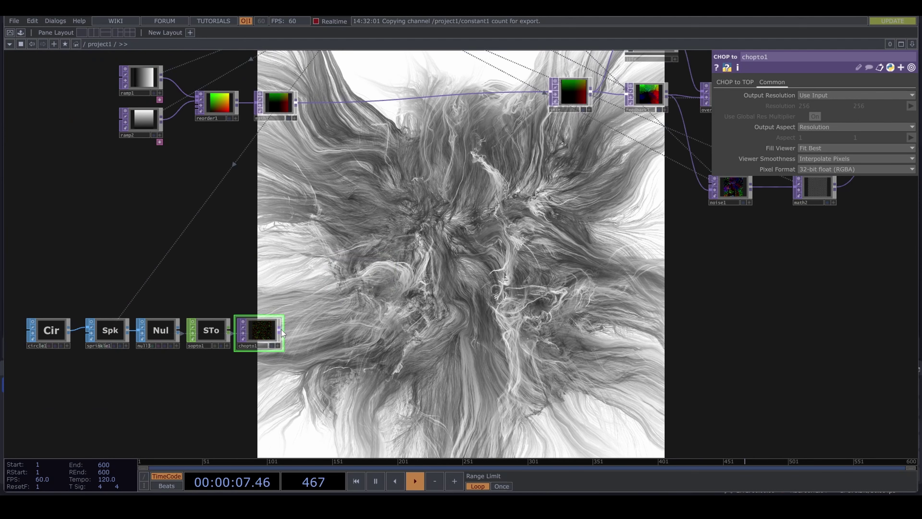
left_click_drag(279, 331, 491, 96)
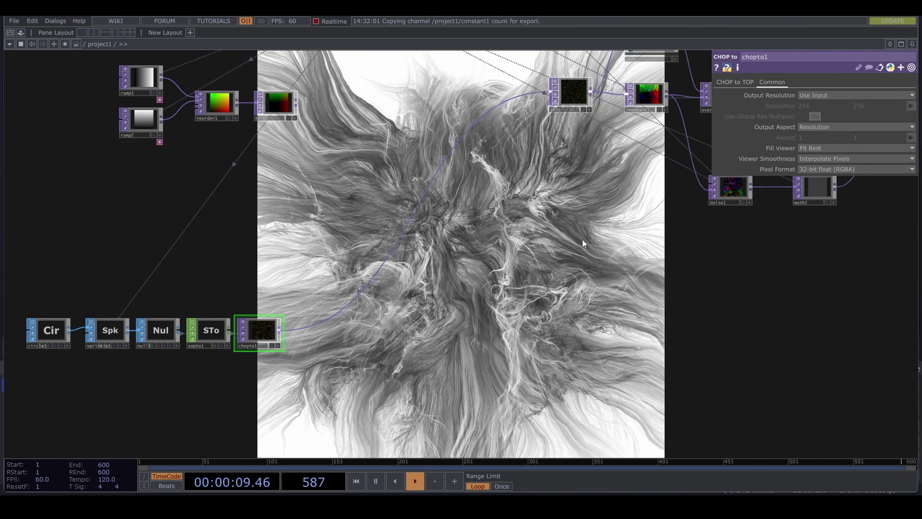
left_click_drag(583, 243, 514, 242)
key("1")
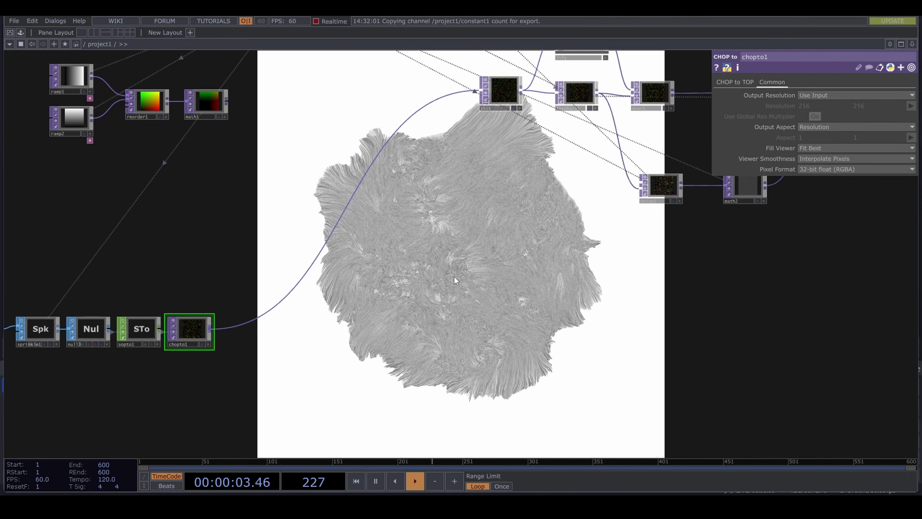
Add a Sphere SOP below circle1
scroll(498, 259, "down", 2)
scroll(345, 312, "up", 5)
left_click_drag(250, 355, 587, 326)
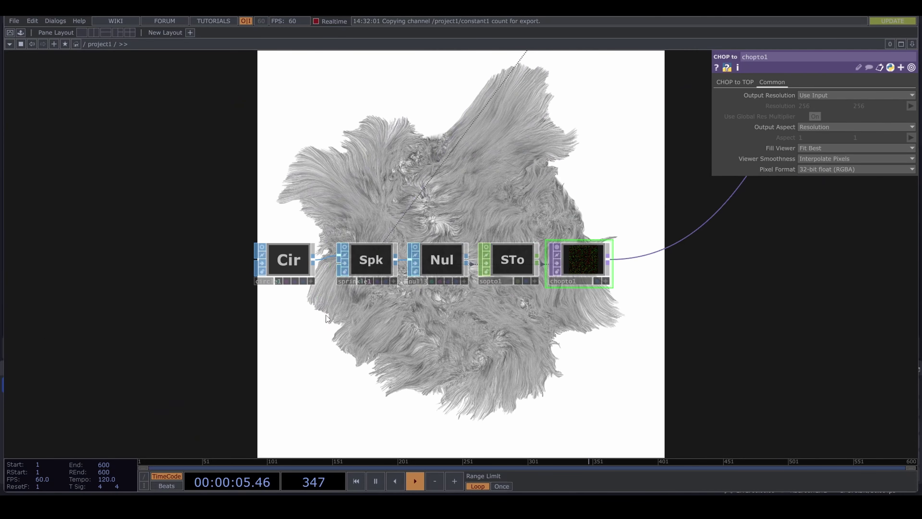
key("Tab")
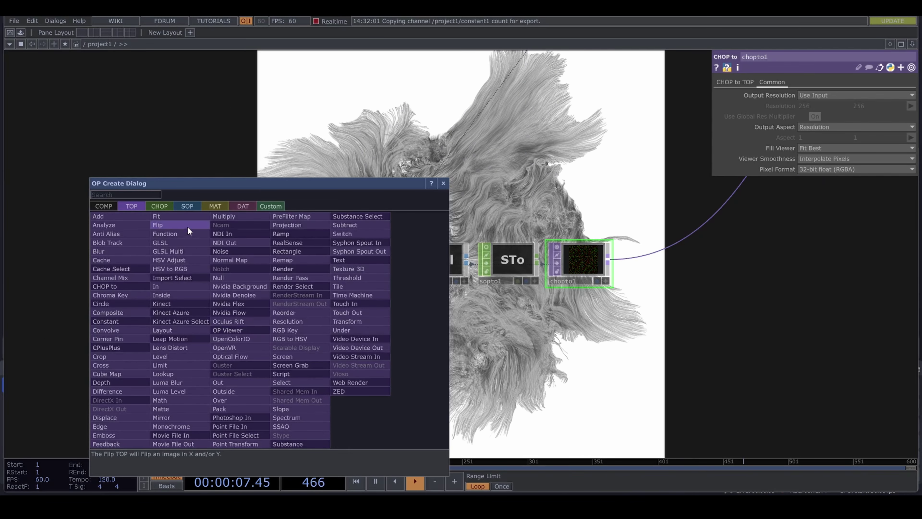
left_click(198, 206)
type("sph")
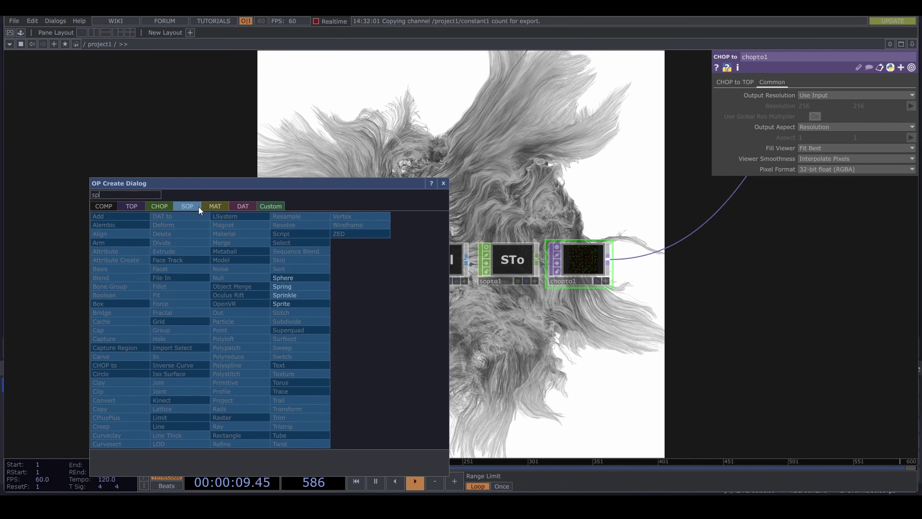
left_click(300, 278)
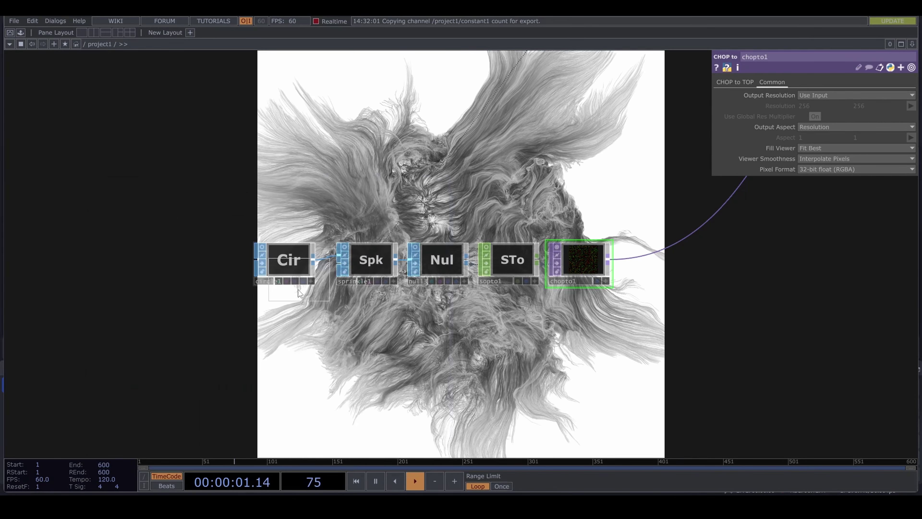
left_click(287, 329)
Connect sphere1 to sprinkle1 in place of circle1
middle_click_drag(770, 150, 767, 138)
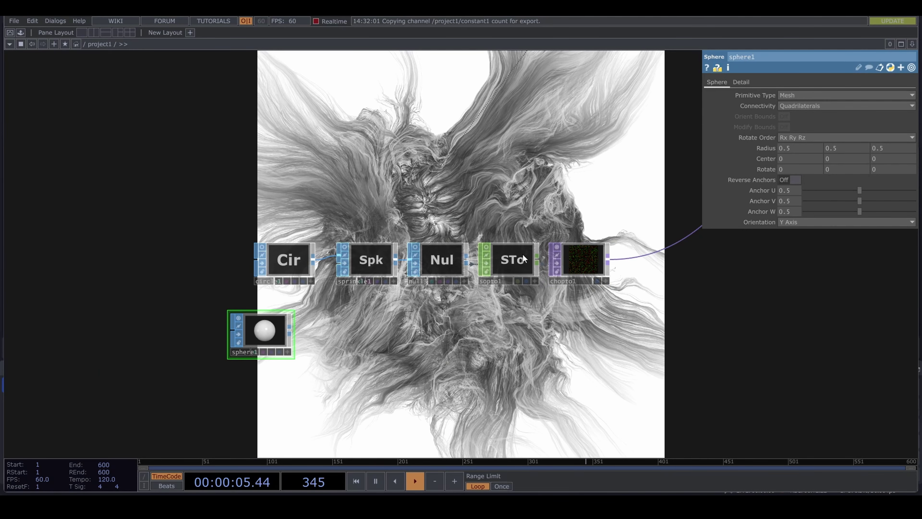
left_click_drag(291, 329, 330, 256)
left_click_drag(447, 351, 353, 344)
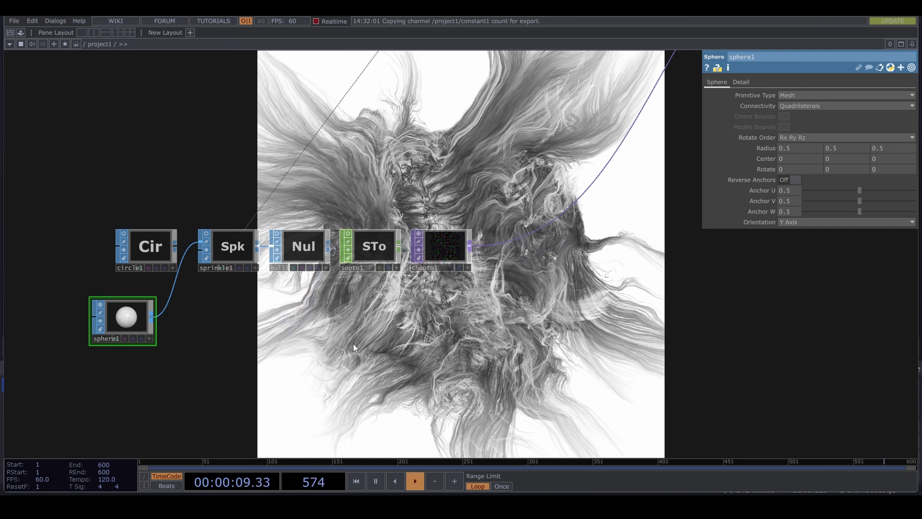
Examine how the particles spread from the sphere in geo1 and render1, and review the surrounding node network
scroll(630, 241, "down", 6)
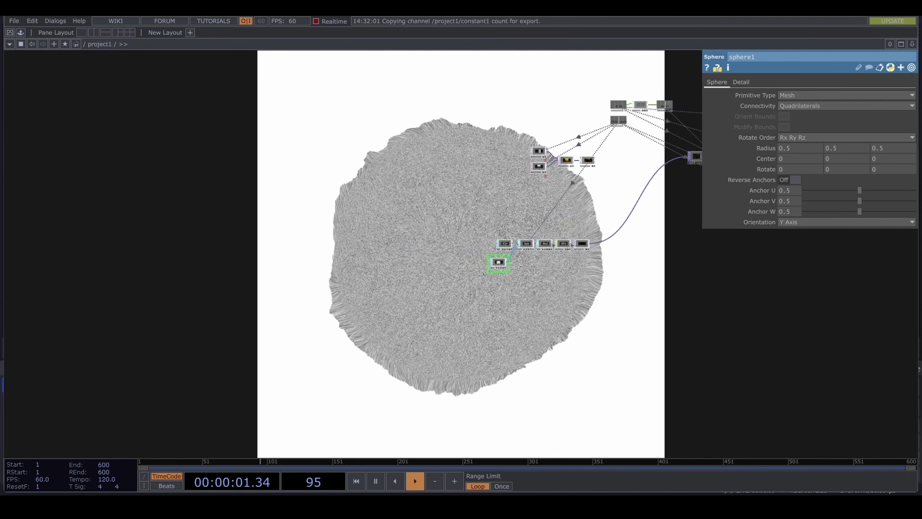
left_click_drag(630, 240, 151, 299)
scroll(552, 266, "up", 10)
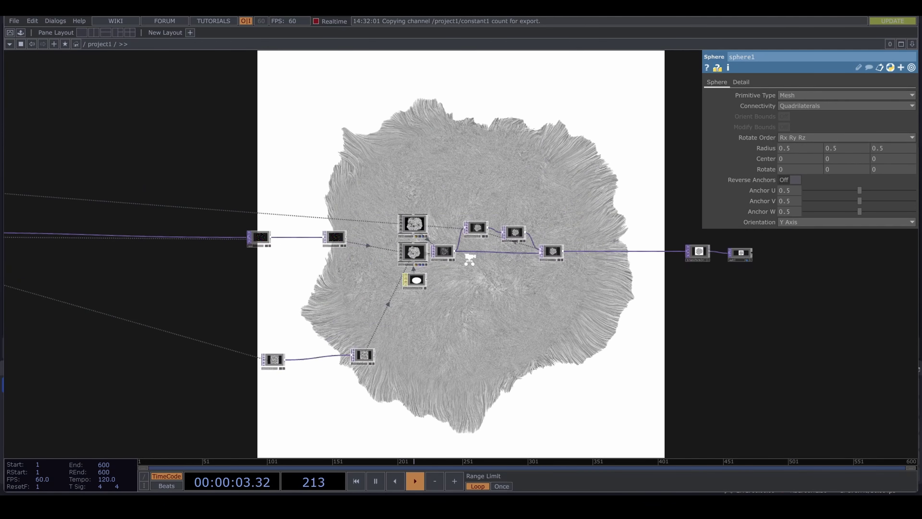
scroll(354, 317, "up", 4)
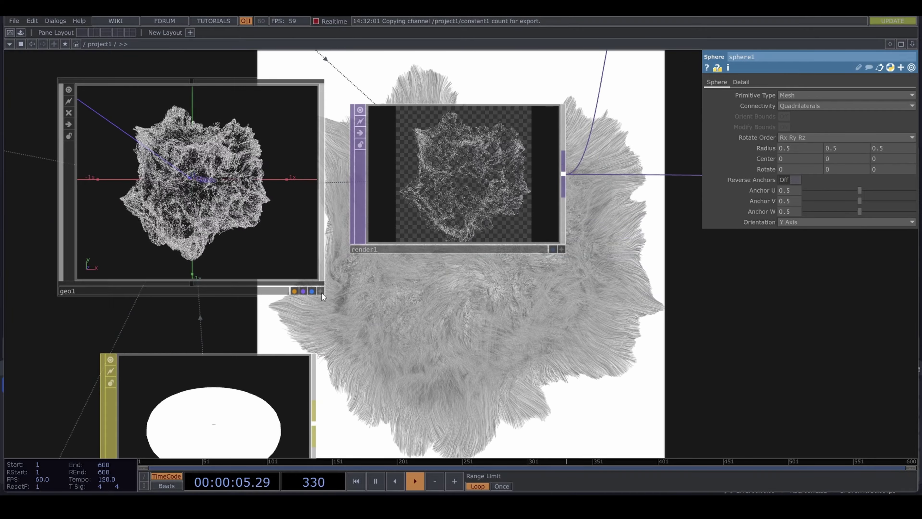
left_click_drag(138, 200, 284, 212)
scroll(478, 309, "down", 5)
left_click_drag(316, 365, 527, 293)
scroll(362, 262, "down", 2)
left_click_drag(218, 307, 388, 309)
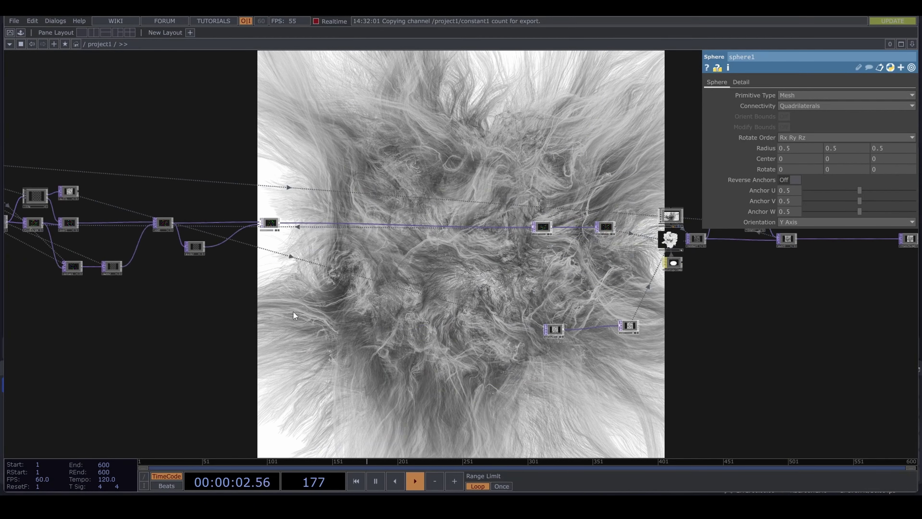
left_click_drag(270, 317, 485, 315)
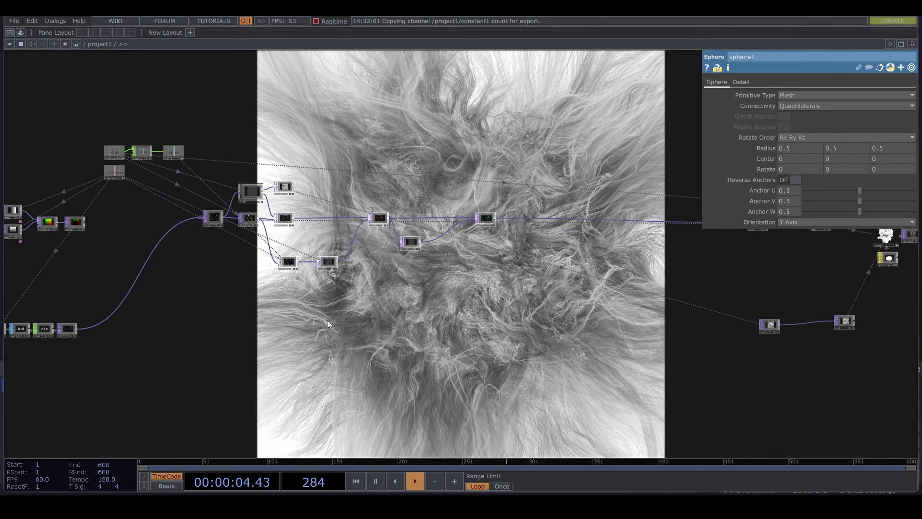
scroll(271, 314, "up", 4)
left_click_drag(214, 323, 564, 313)
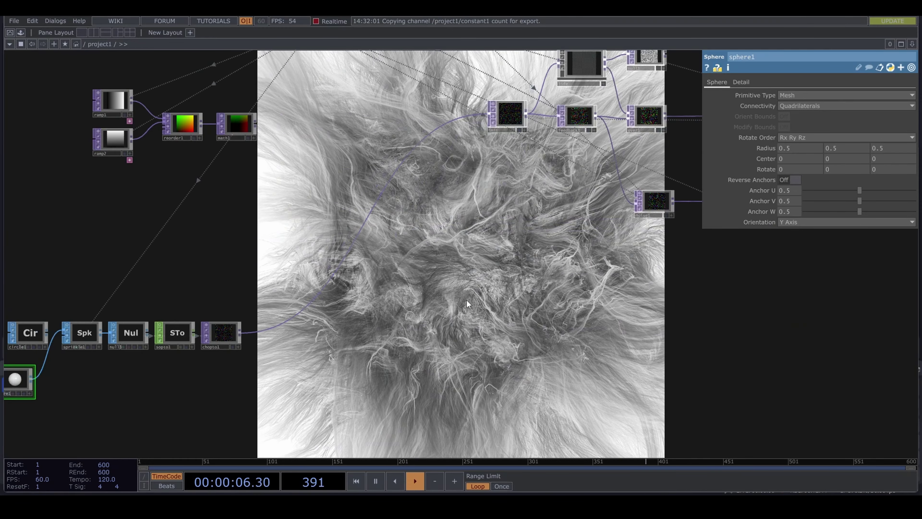
scroll(430, 300, "down", 4)
scroll(254, 334, "up", 3)
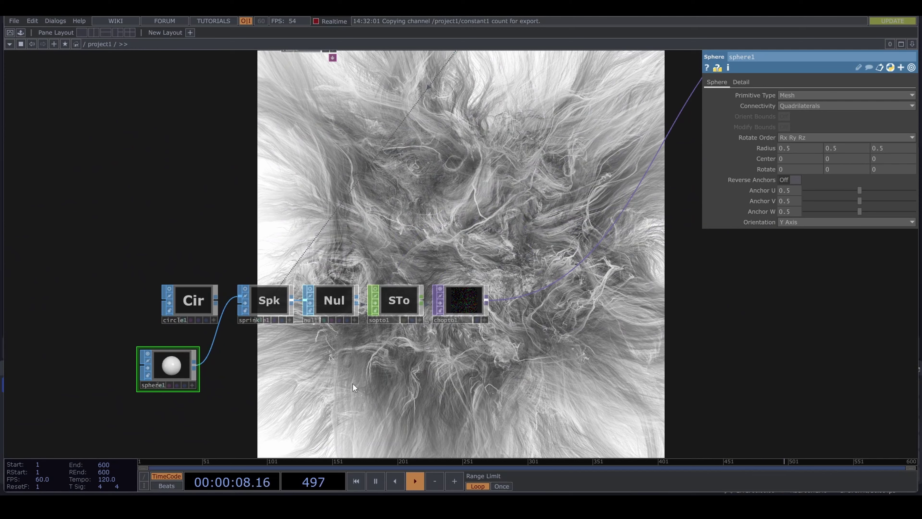
left_click_drag(353, 384, 94, 381)
scroll(532, 280, "down", 5)
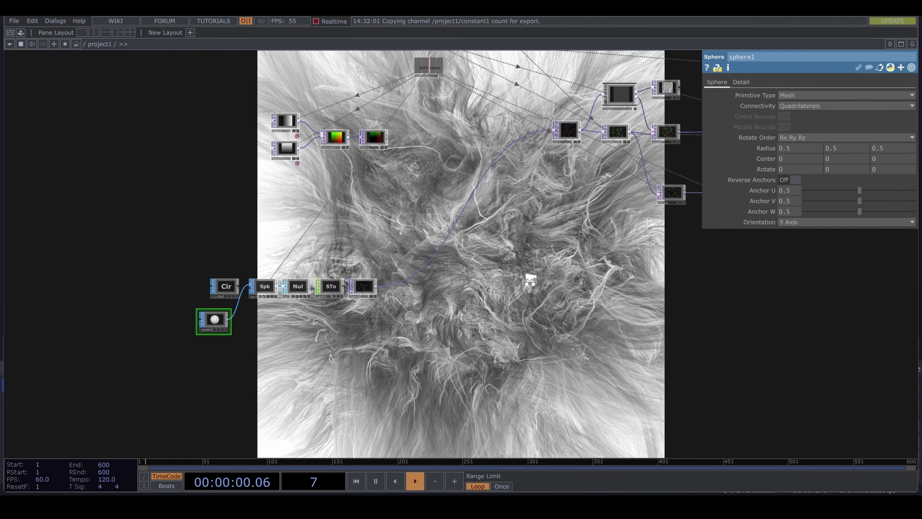
scroll(341, 288, "up", 3)
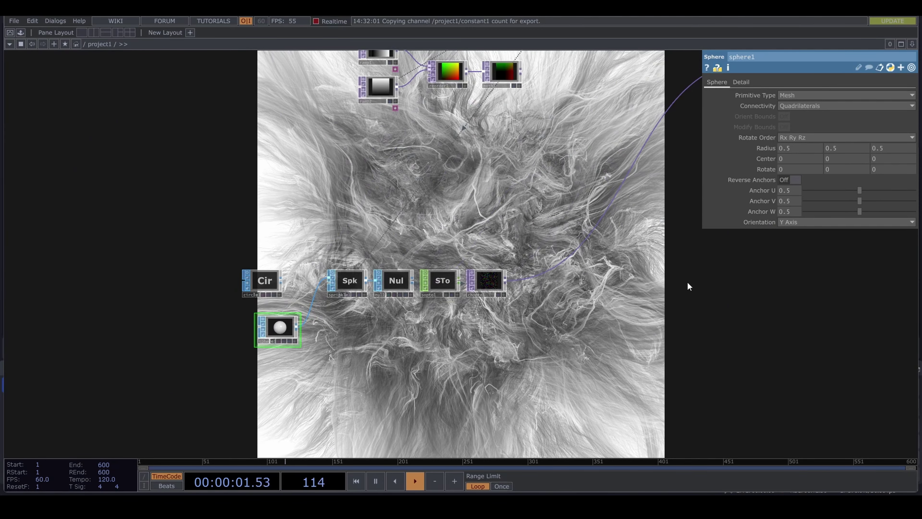
left_click_drag(688, 286, 202, 336)
scroll(492, 281, "down", 5)
scroll(511, 272, "up", 5)
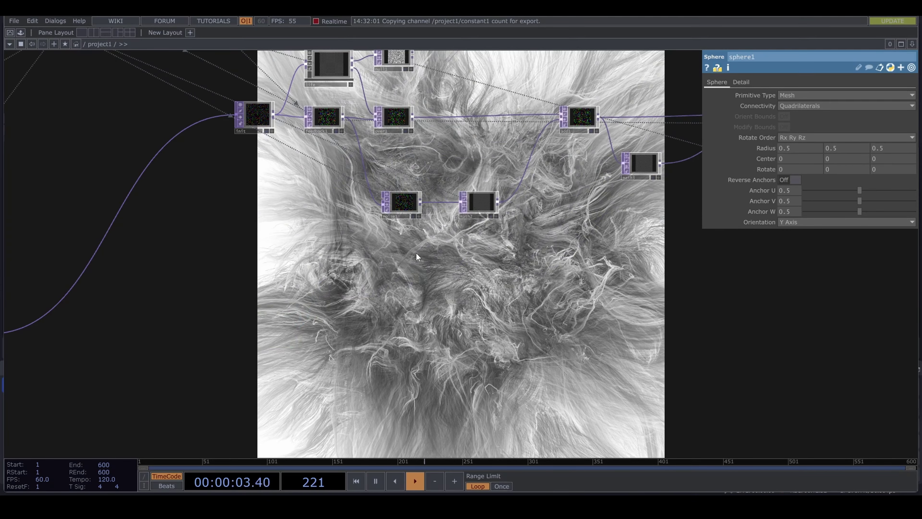
left_click_drag(111, 269, 439, 236)
scroll(438, 223, "down", 3)
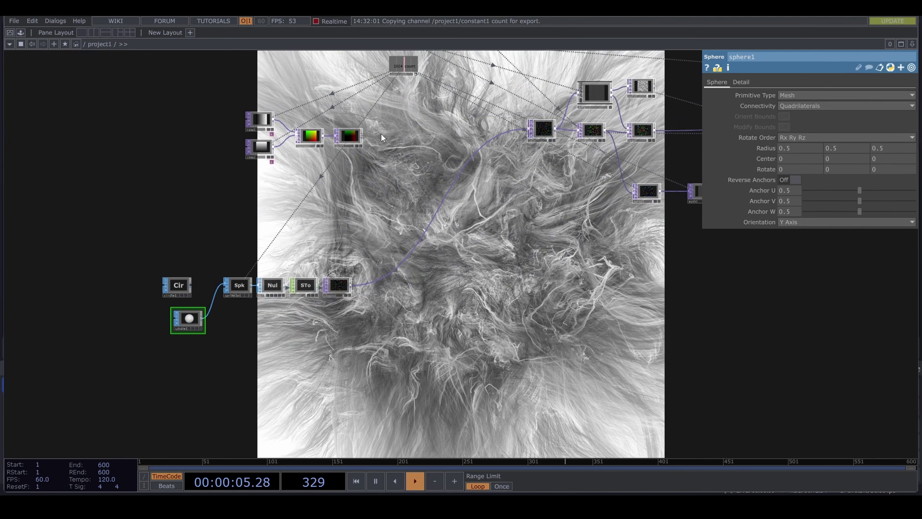
Connect math1 to the init null again in place of chopto1 and reset the particle simulation
left_click_drag(472, 141, 481, 145)
left_click_drag(452, 190, 308, 205)
key("1")
Duplicate noise1 and place the copy directly below it
left_click_drag(514, 296, 399, 280)
scroll(399, 280, "up", 5)
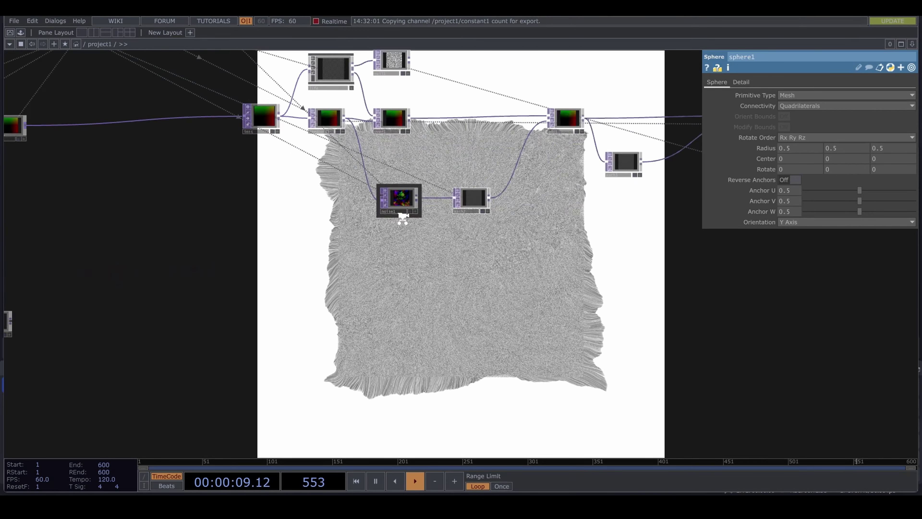
scroll(393, 252, "down", 2)
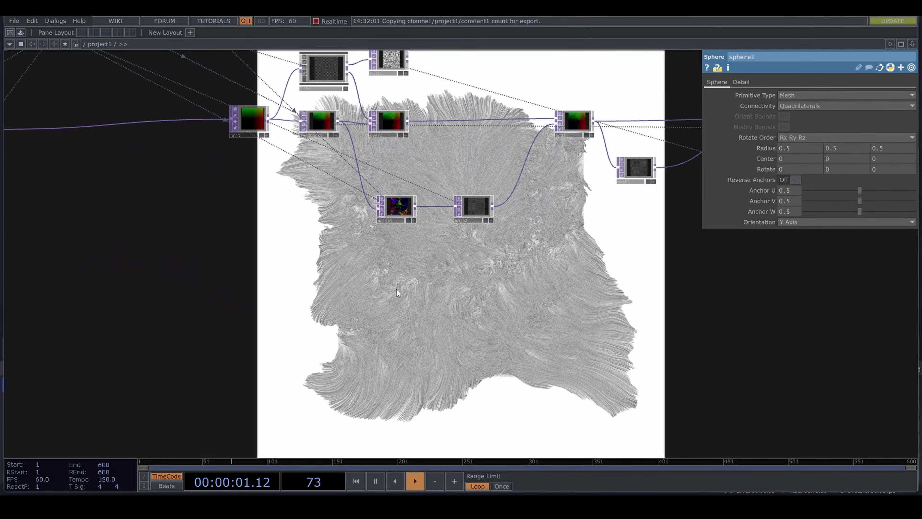
left_click(390, 210)
key("ctrl+c")
key("ctrl+v")
left_click(397, 261)
Append +5 to the Seed value of noise2
left_click(838, 118)
type("+5")
key("Return")
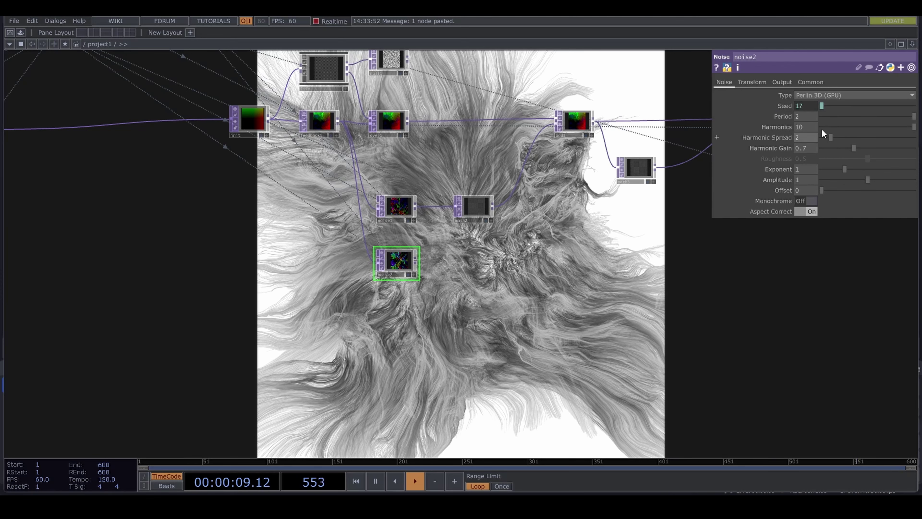
Set noise2's Harmonics to 0 and its Type to Simplex 3D (GPU)
left_click_drag(847, 127, 767, 129)
left_click(824, 95)
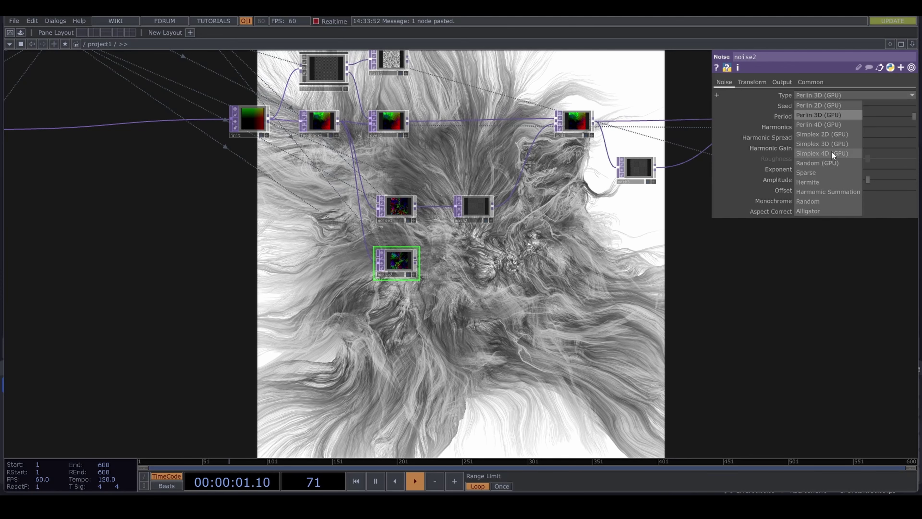
left_click(834, 141)
Append a Slope TOP and a Point Transform TOP in sequence after noise2
scroll(518, 261, "up", 4)
left_click_drag(181, 260, 139, 304)
right_click(192, 300)
left_click(266, 305)
right_click(319, 300)
left_click(394, 304)
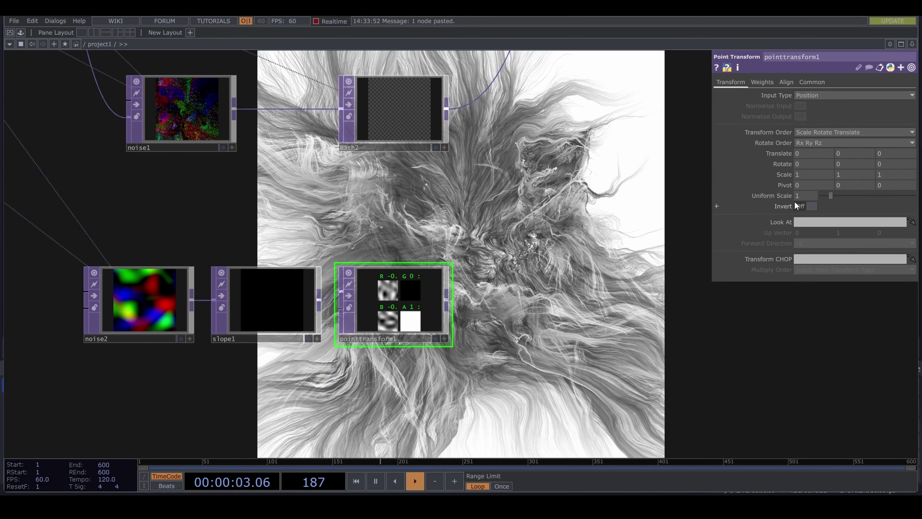
Set pointtransform1's Input Type to Vector and its Z rotation to 90
left_click(854, 95)
left_click(811, 116)
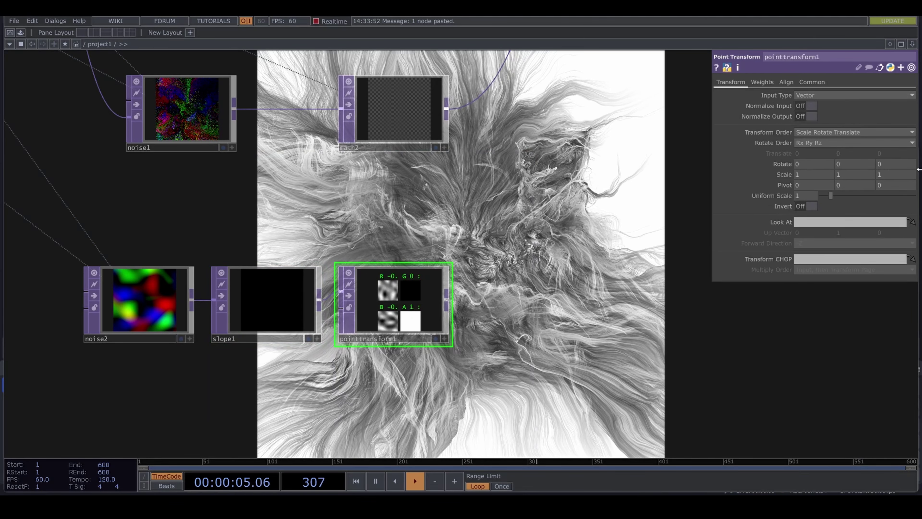
mouse_move(891, 145)
middle_mouse_down()
mouse_move(906, 144)
mouse_move(893, 145)
middle_mouse_up()
left_click(887, 144)
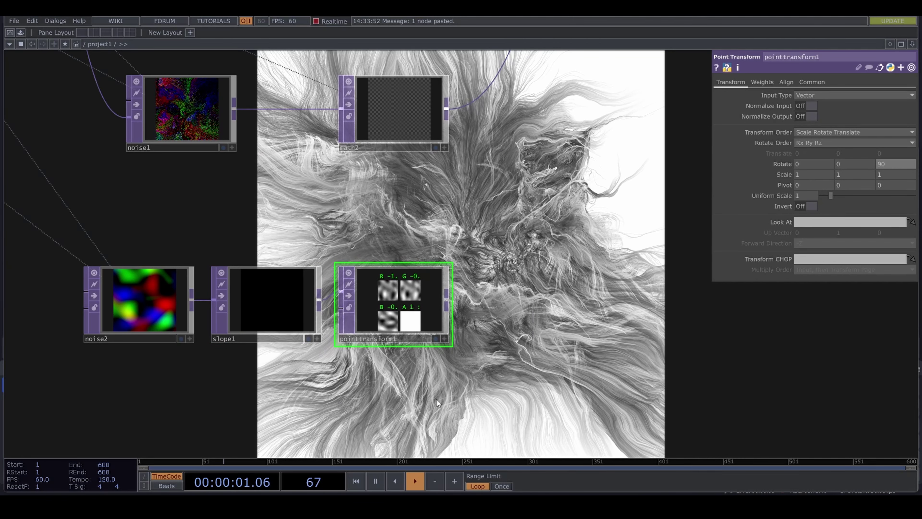
Shift the noise2, slope1 and pointtransform1 nodes together slightly further down in the network
left_click_drag(435, 398, 186, 319)
right_click_drag(185, 315, 165, 308)
left_click_drag(401, 314, 401, 335)
left_click(353, 436)
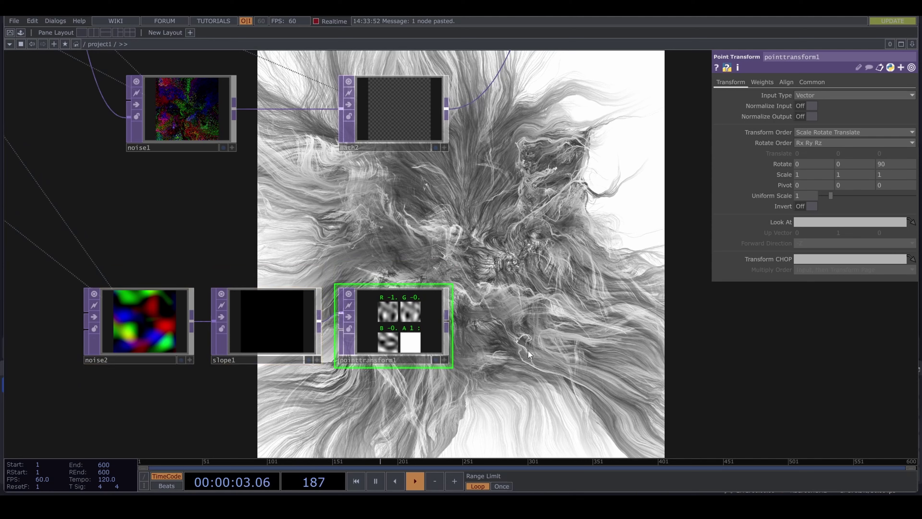
Add a Select TOP directly below pointtransform1
left_click_drag(353, 454, 345, 398)
key("Tab")
type("se")
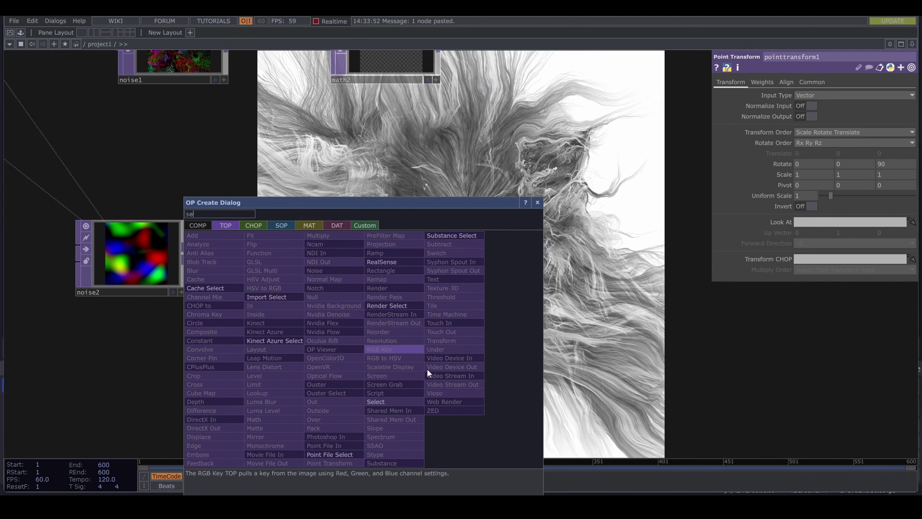
left_click(407, 401)
left_click(396, 357)
scroll(492, 321, "down", 4)
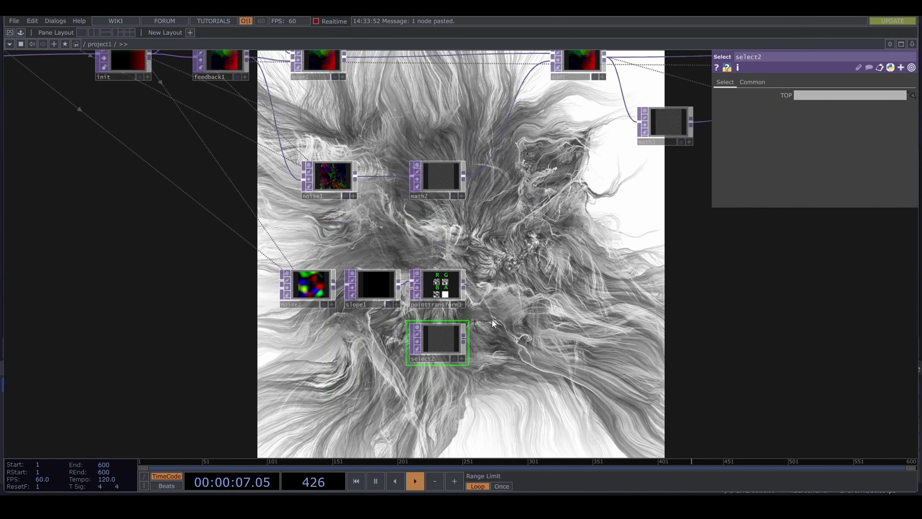
Reference feedback1 as the source TOP of select2
scroll(330, 192, "up", 4)
left_click_drag(330, 192, 249, 142)
scroll(250, 131, "down", 4)
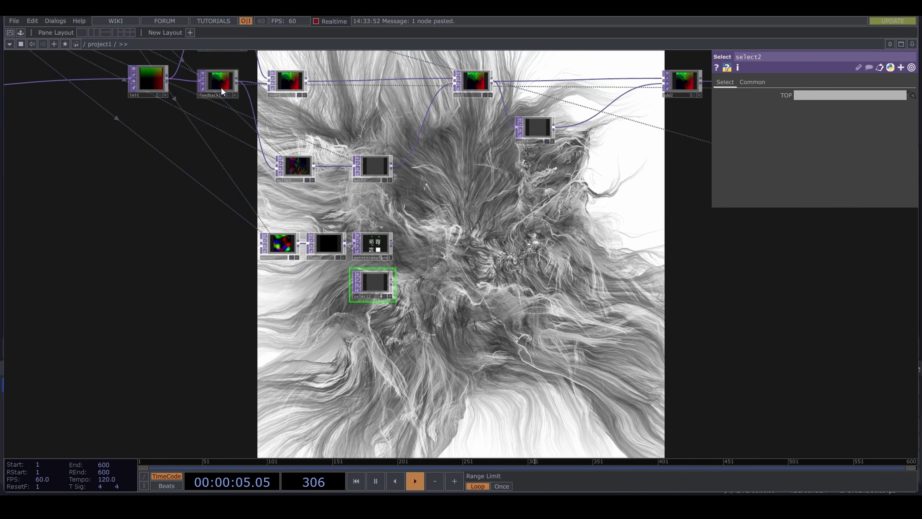
left_click_drag(219, 86, 367, 283)
Append a Remap TOP to the output of pointtransform1
scroll(418, 276, "up", 6)
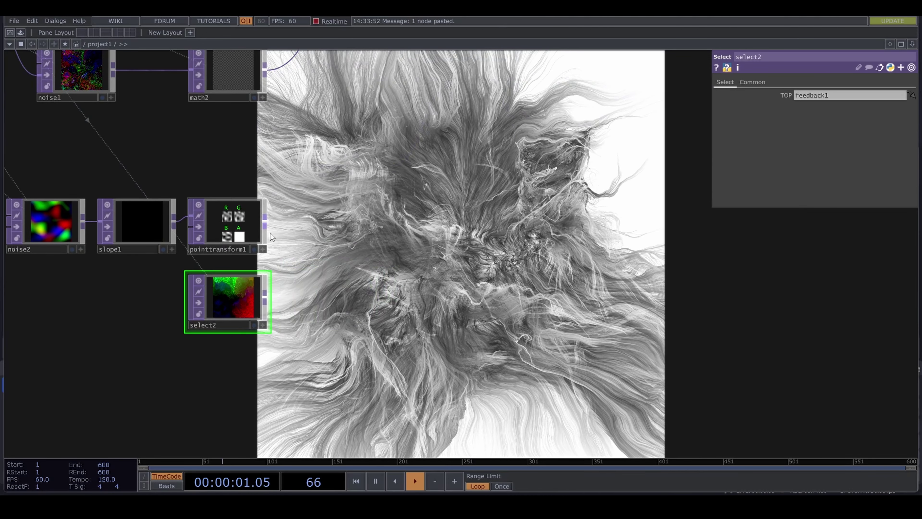
key("Tab")
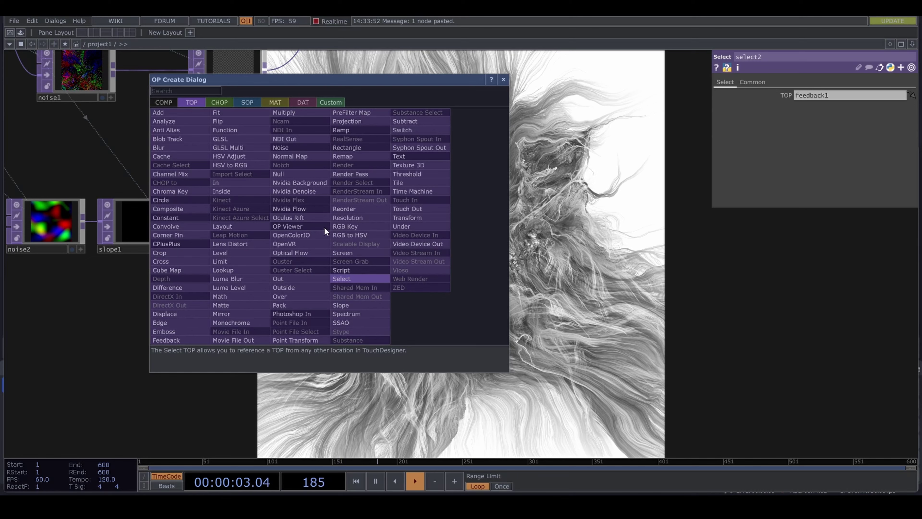
type("re")
left_click(347, 209)
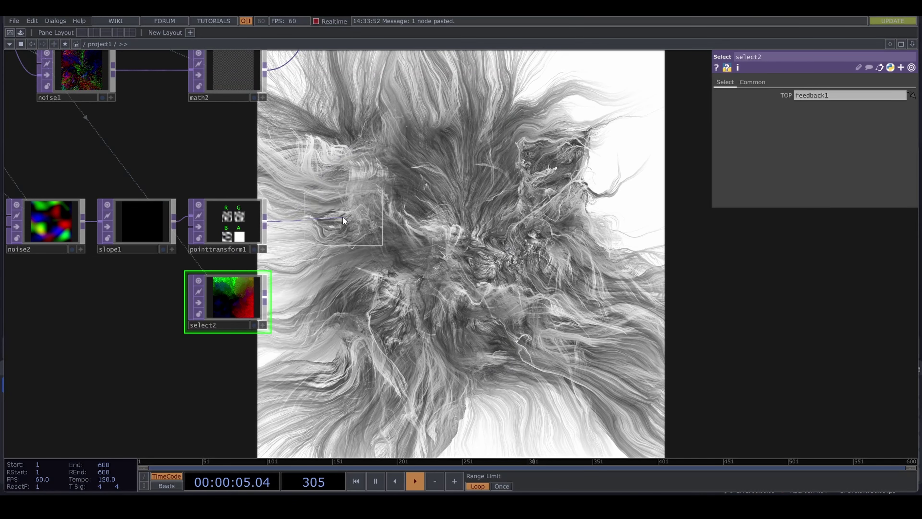
left_click(349, 212)
Move select2 slightly left and append a Math TOP to its output
left_click_drag(317, 314, 390, 290)
left_click_drag(298, 284, 332, 274)
type("ma")
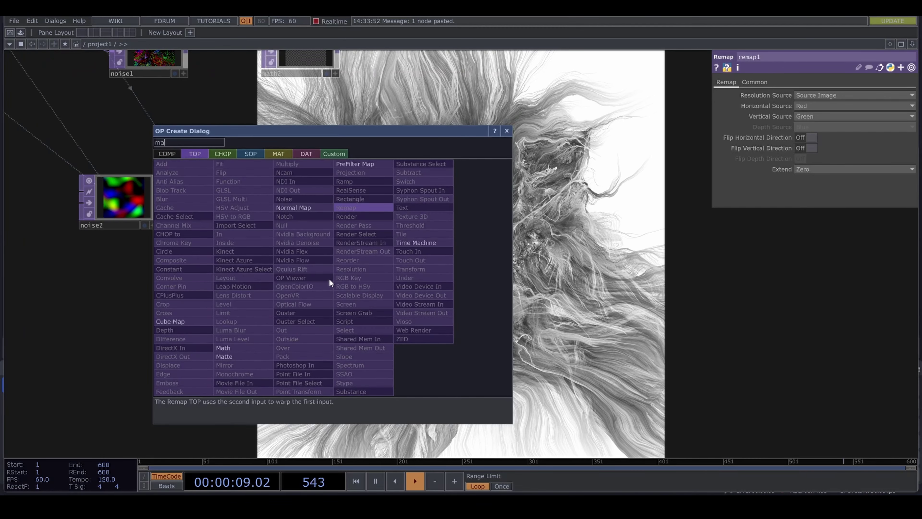
type("th")
left_click(263, 347)
left_click(349, 284)
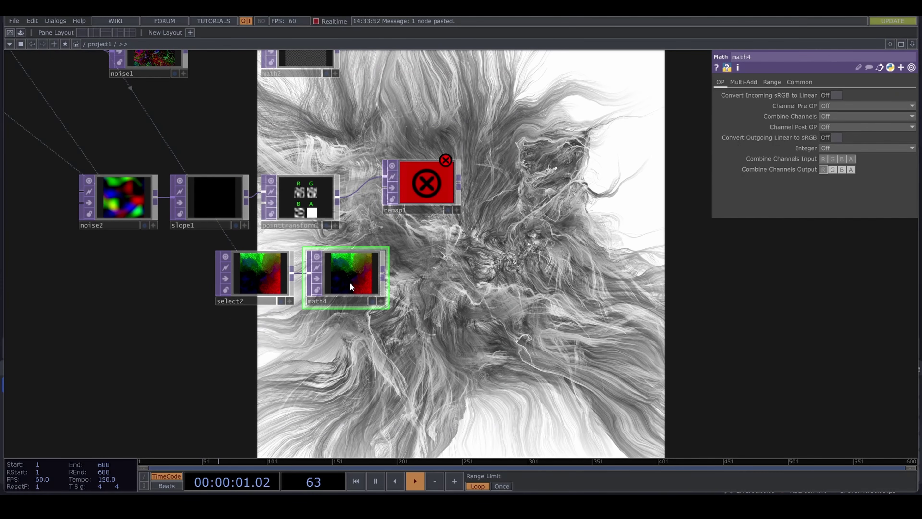
Offset math4's values with its Multi-Add settings and limit its Channel Mask to red and green
left_click(770, 83)
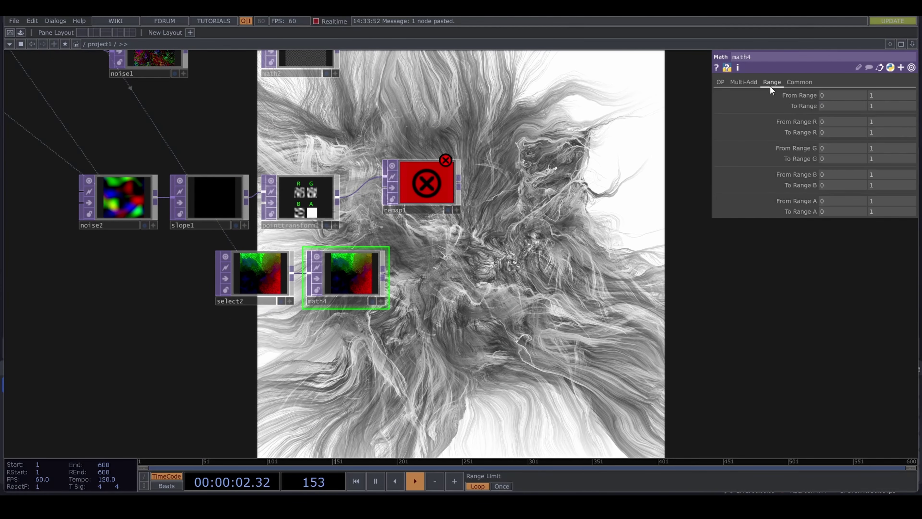
left_click(754, 82)
middle_click_drag(808, 118, 817, 100)
left_click(798, 83)
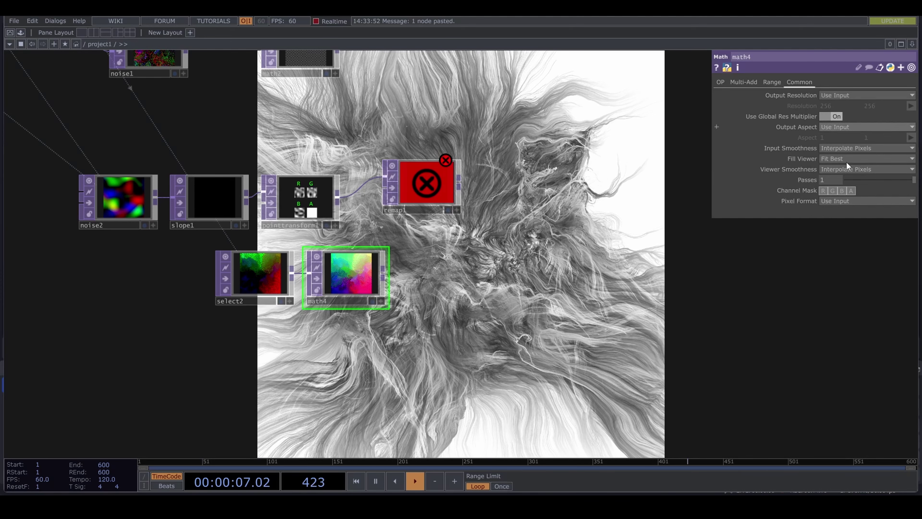
left_click(841, 190)
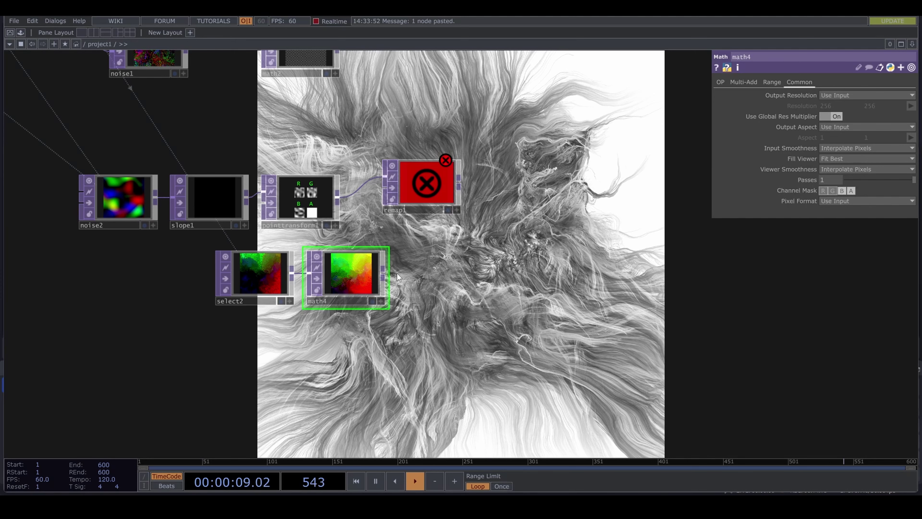
Connect math4 to the second input of remap1 and set remap1's Extend to Mirror
left_click(382, 268)
left_click(384, 188)
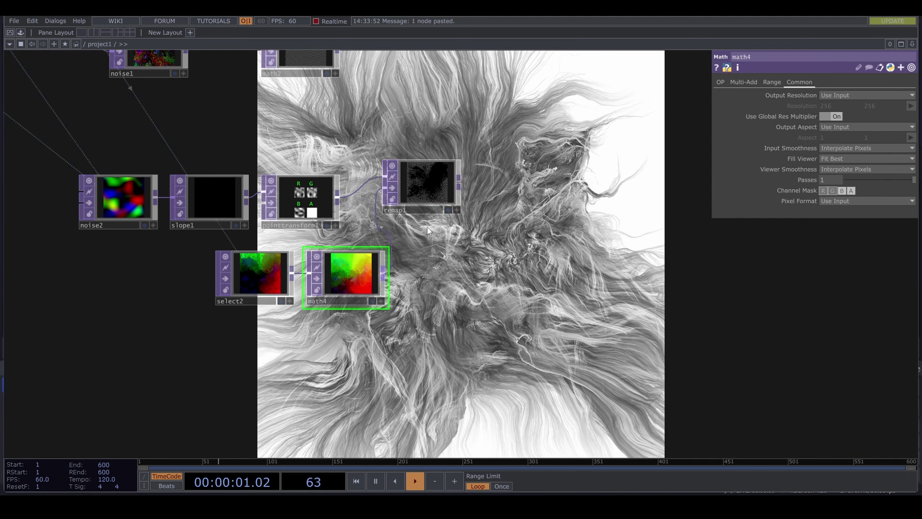
left_click(424, 184)
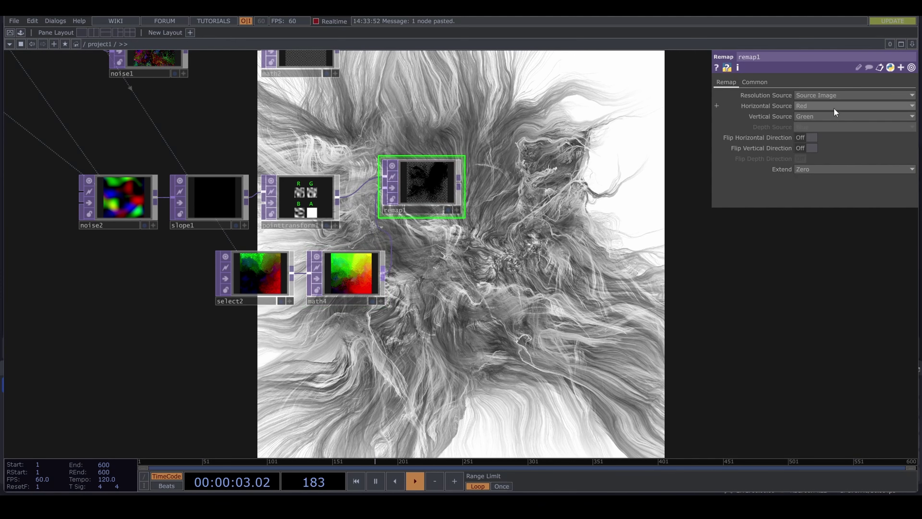
left_click(833, 169)
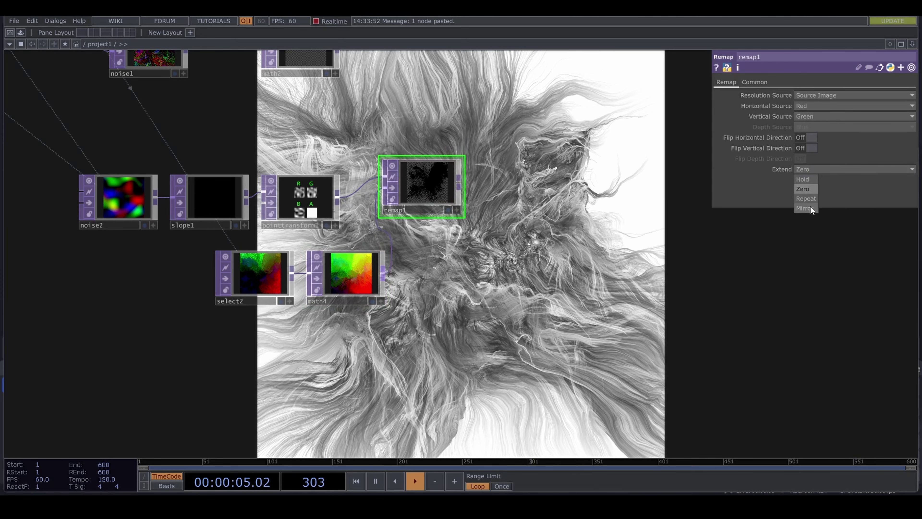
left_click(804, 208)
Insert an Add TOP between math2 and add1, and connect remap1 to it as another input
scroll(498, 258, "down", 5)
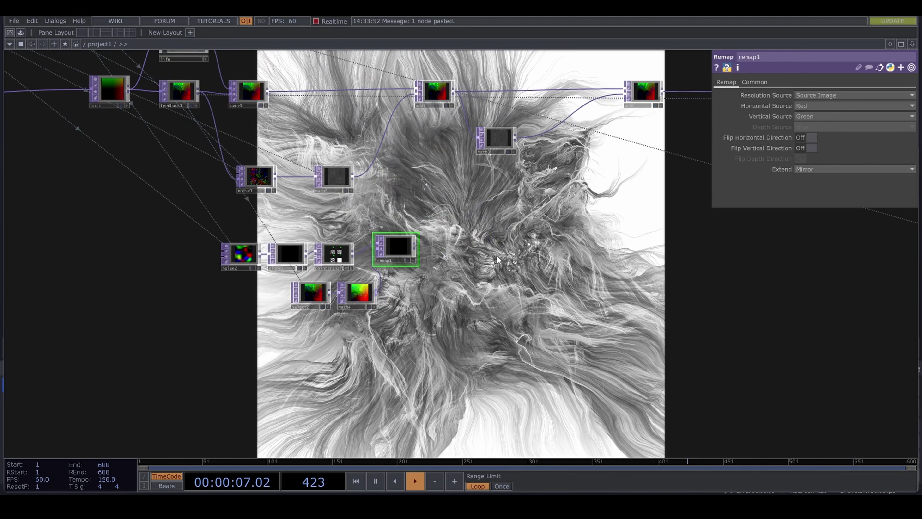
right_click(378, 142)
left_click(398, 131)
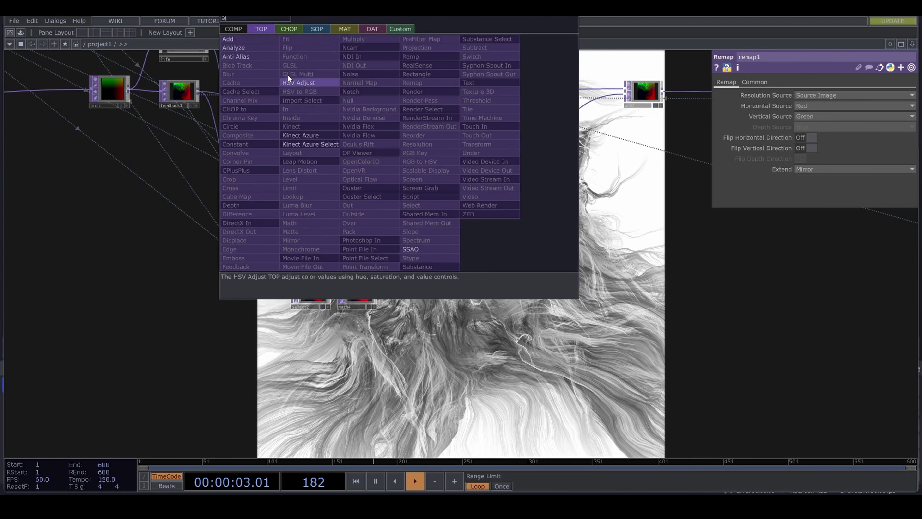
left_click(260, 38)
left_click(403, 171)
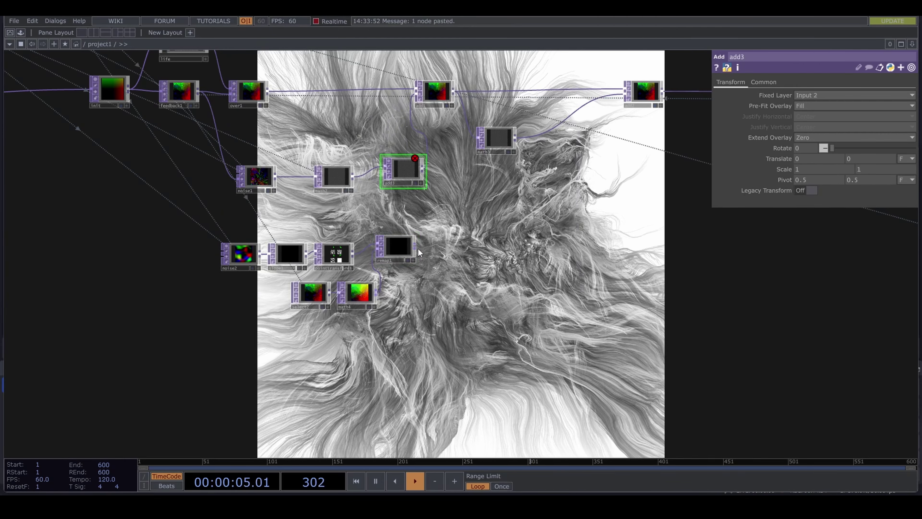
mouse_move(415, 247)
left_mouse_down()
mouse_move(378, 191)
mouse_move(383, 171)
left_mouse_up()
Shift the whole noise2-to-remap1 branch left so that remap1 sits below math2
right_click_drag(408, 333, 238, 244)
left_click_drag(390, 248, 328, 249)
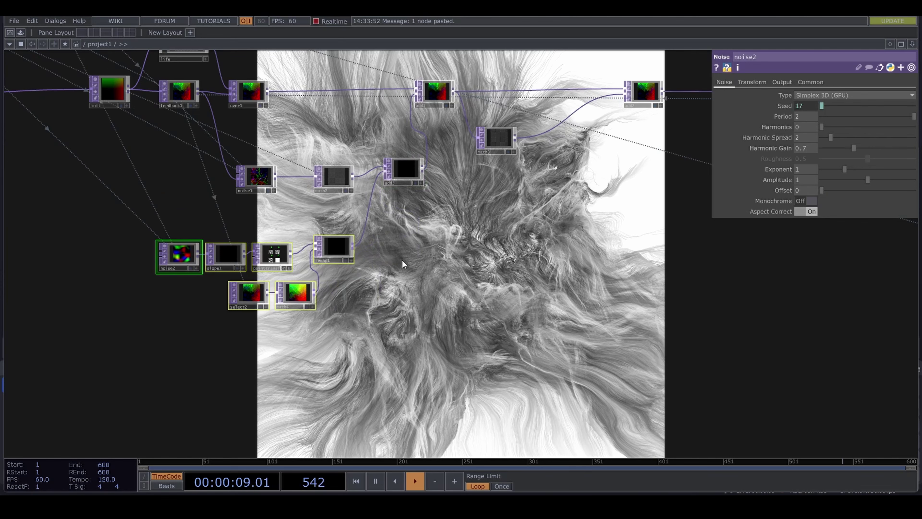
scroll(340, 191, "up", 3)
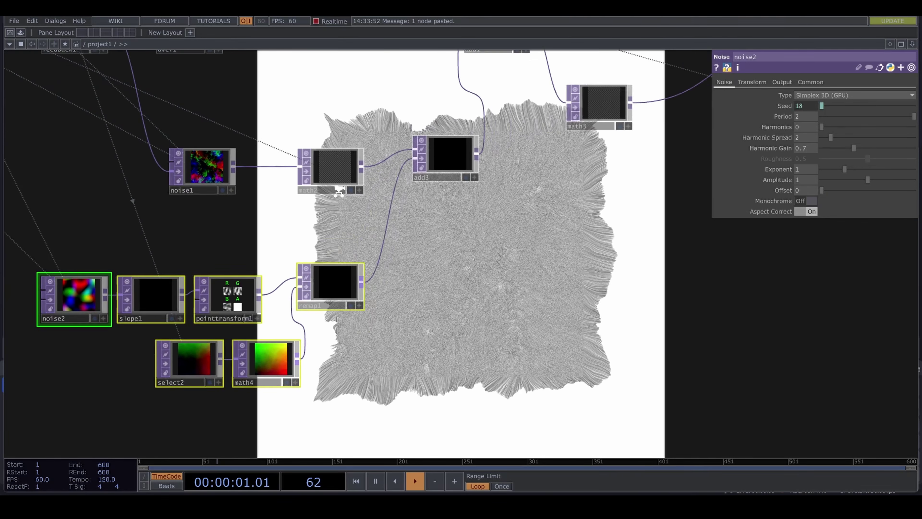
scroll(339, 192, "down", 3)
left_click(327, 279)
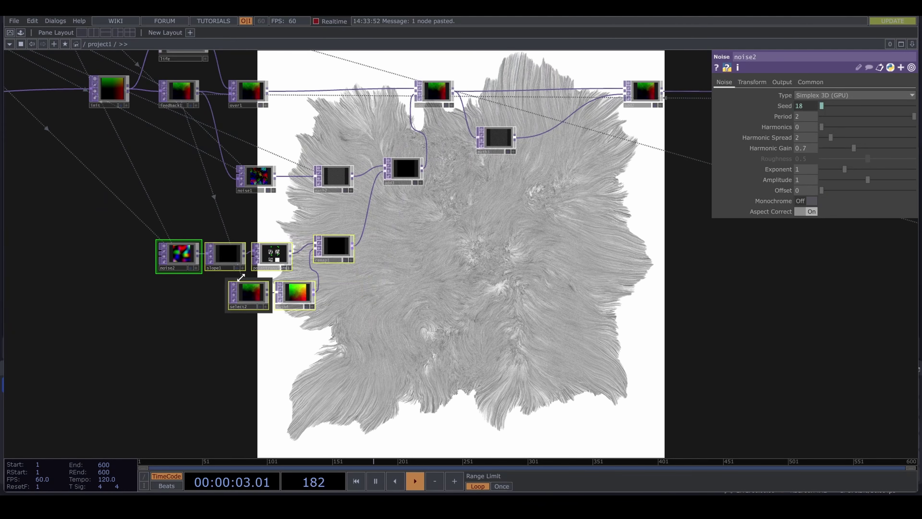
Turn on Monochrome for noise2 and set slope1's Strength to 0.6
left_click(803, 202)
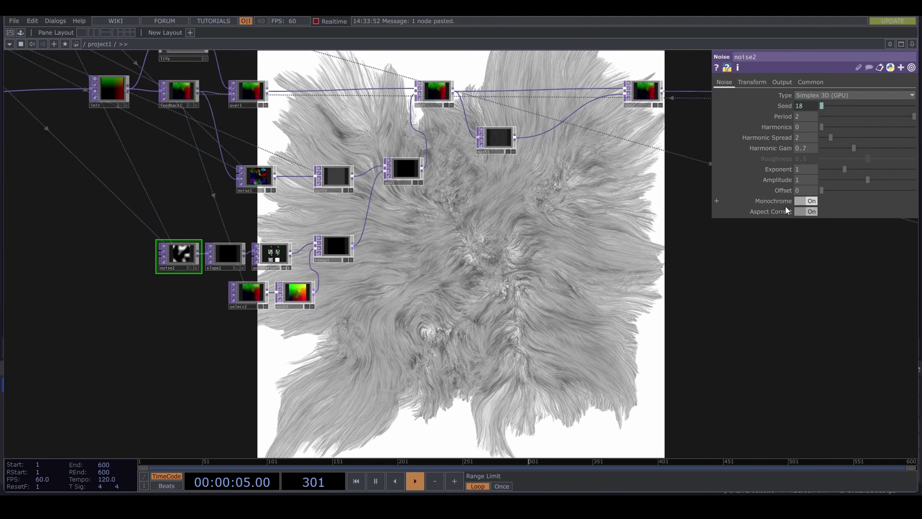
left_click(219, 259)
middle_click_drag(817, 162, 812, 141)
Examine how the particle pattern evolves in the render while reviewing the nodes from add2 through geo1 to over2
left_click_drag(471, 268, 436, 277)
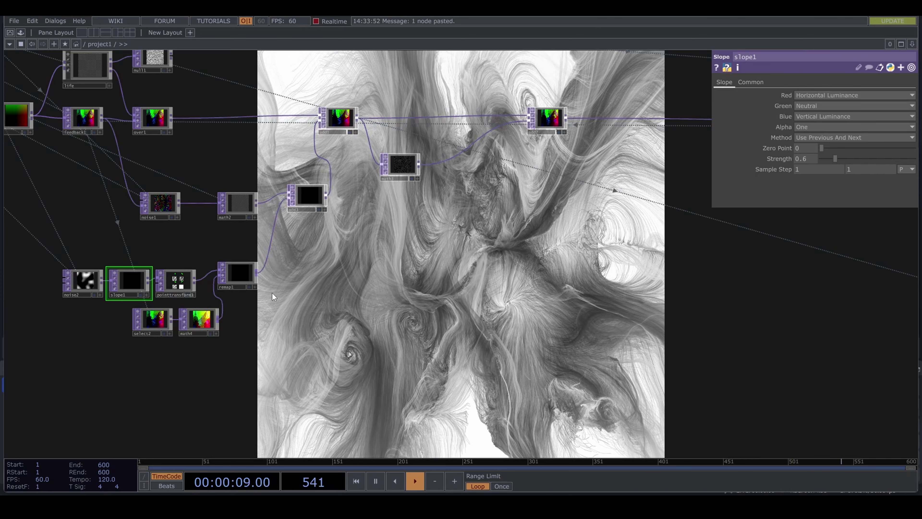
left_click_drag(519, 260, 185, 317)
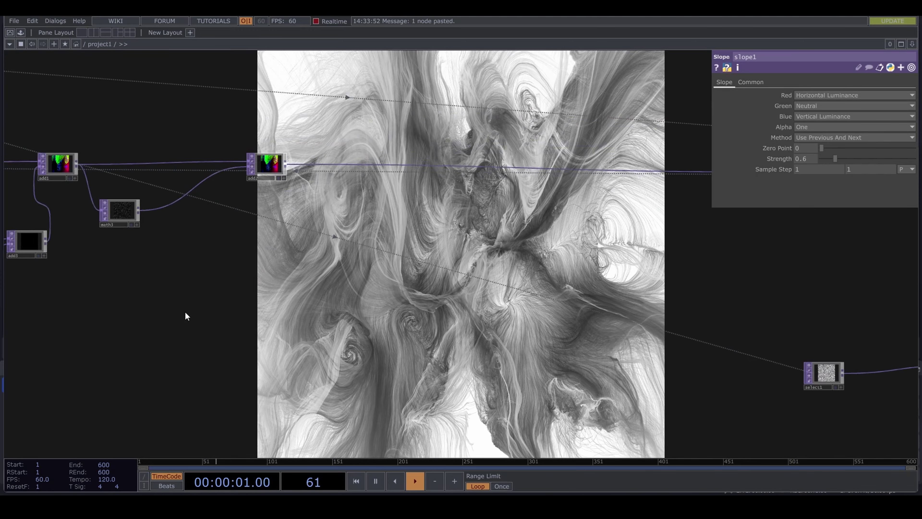
left_click_drag(617, 196, 293, 269)
scroll(673, 247, "up", 8)
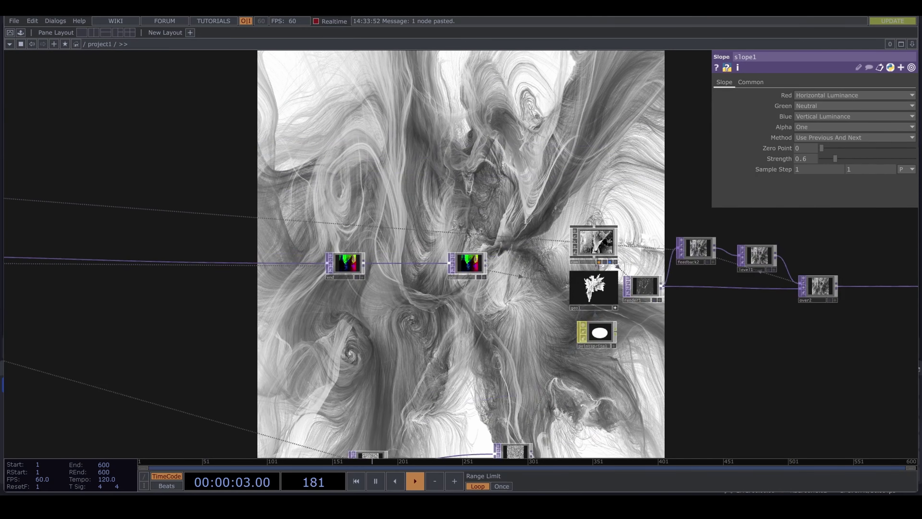
scroll(613, 171, "down", 10)
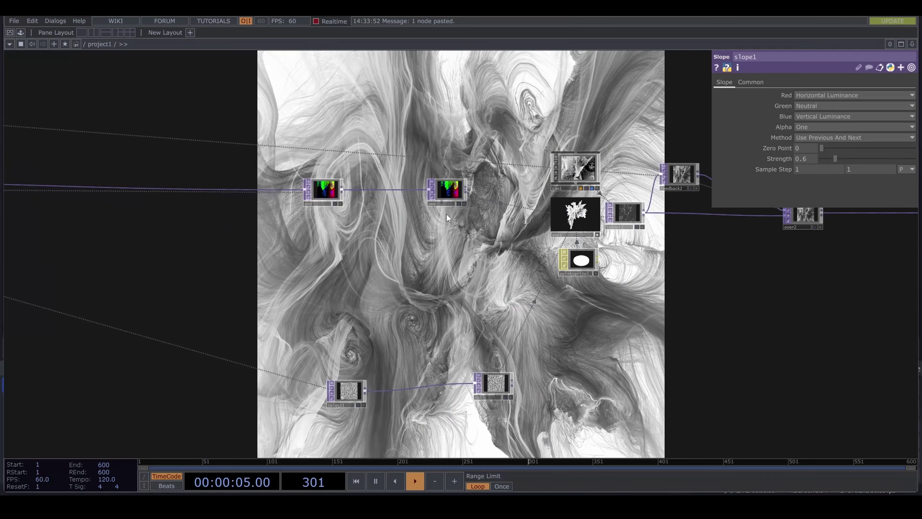
left_click_drag(212, 246, 596, 268)
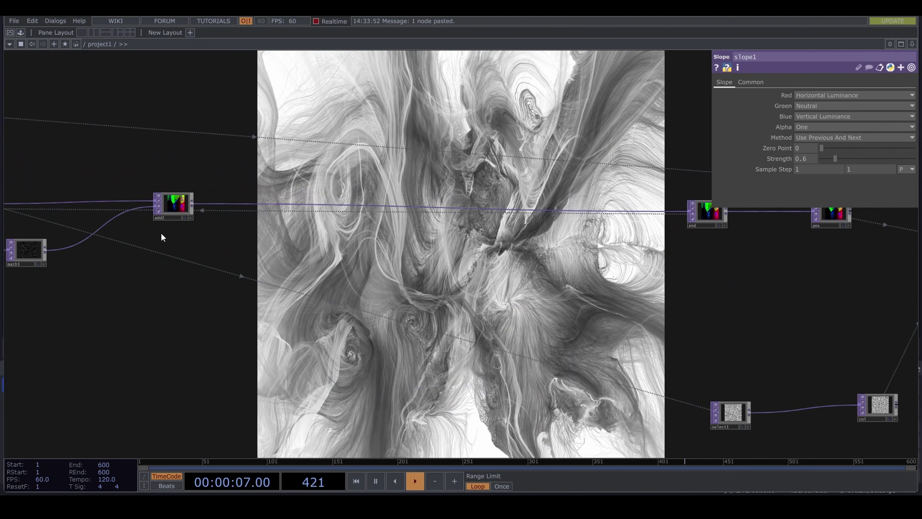
left_click_drag(162, 237, 205, 242)
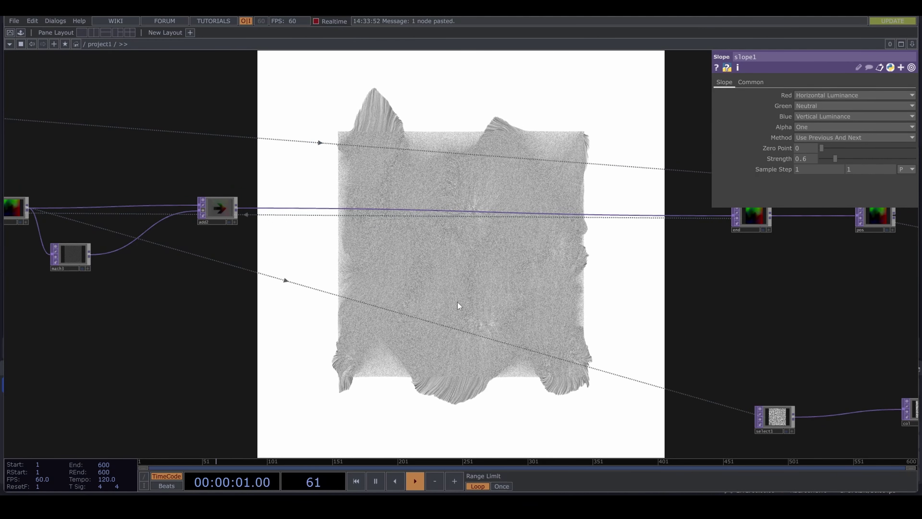
left_click_drag(459, 306, 264, 300)
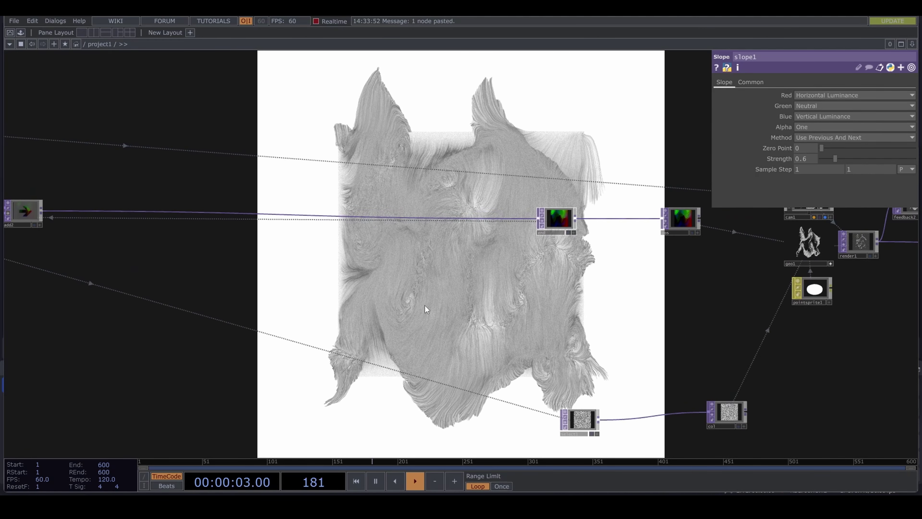
scroll(425, 307, "down", 5)
scroll(523, 315, "up", 5)
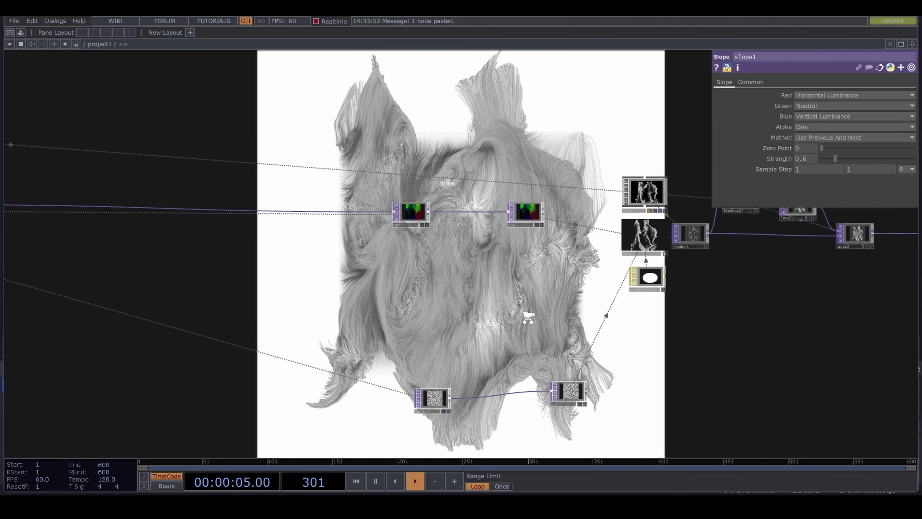
left_click_drag(574, 287, 350, 328)
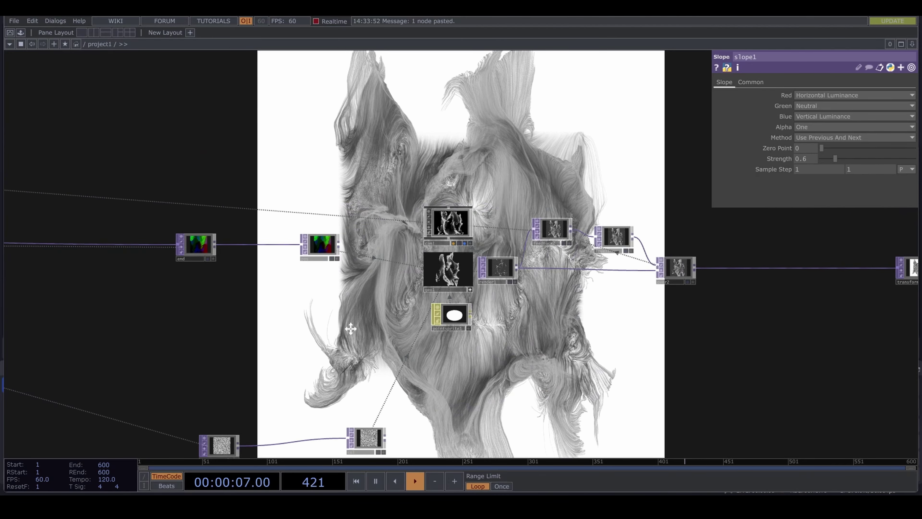
Examine the particle cloud up close in geo1's 3D viewer beside cam1 and render1
scroll(487, 247, "up", 5)
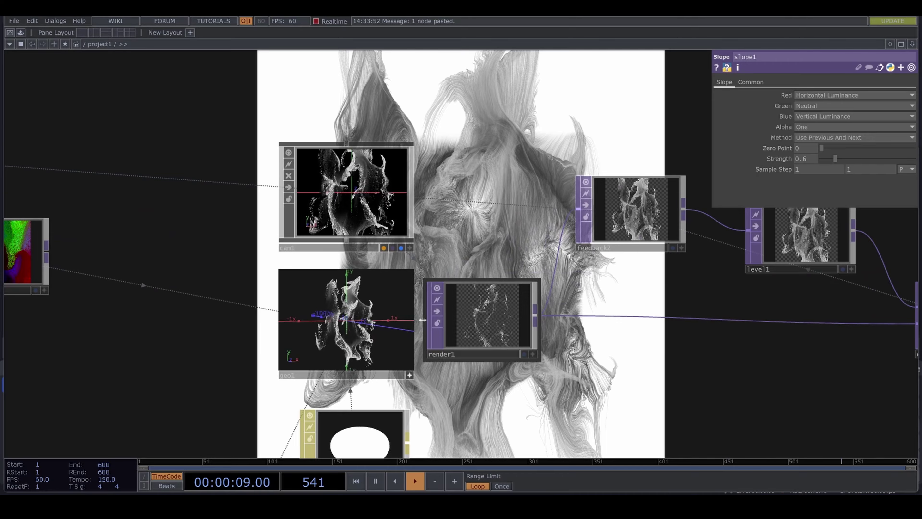
scroll(421, 320, "up", 4)
left_click_drag(254, 327, 494, 332)
scroll(327, 325, "up", 3)
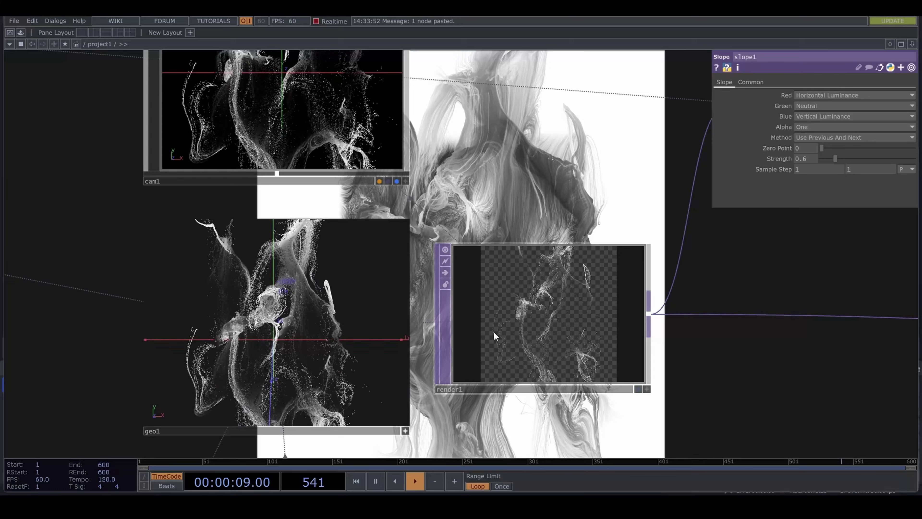
scroll(494, 332, "down", 10)
Set slope1's Green channel to Vertical Luminance and its Blue channel to Zero
left_click_drag(276, 375, 471, 320)
scroll(262, 323, "up", 6)
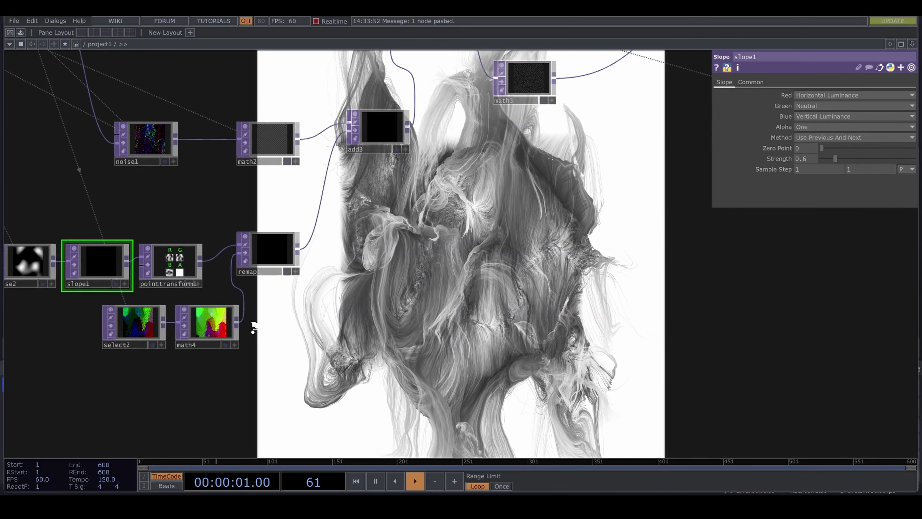
scroll(254, 327, "up", 2)
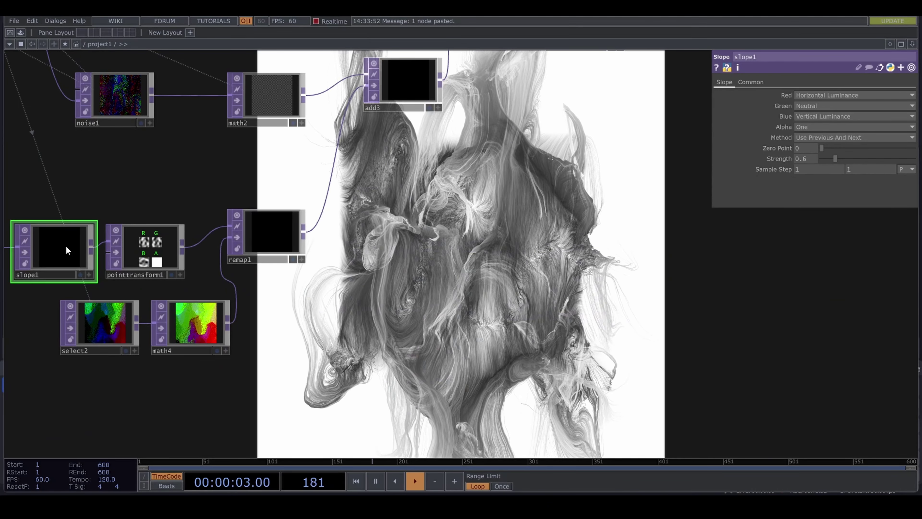
left_click(849, 106)
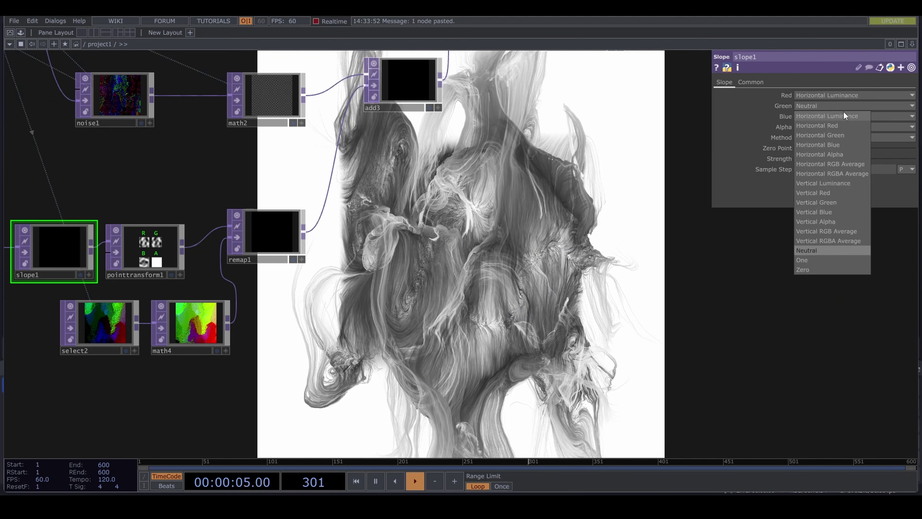
left_click(830, 183)
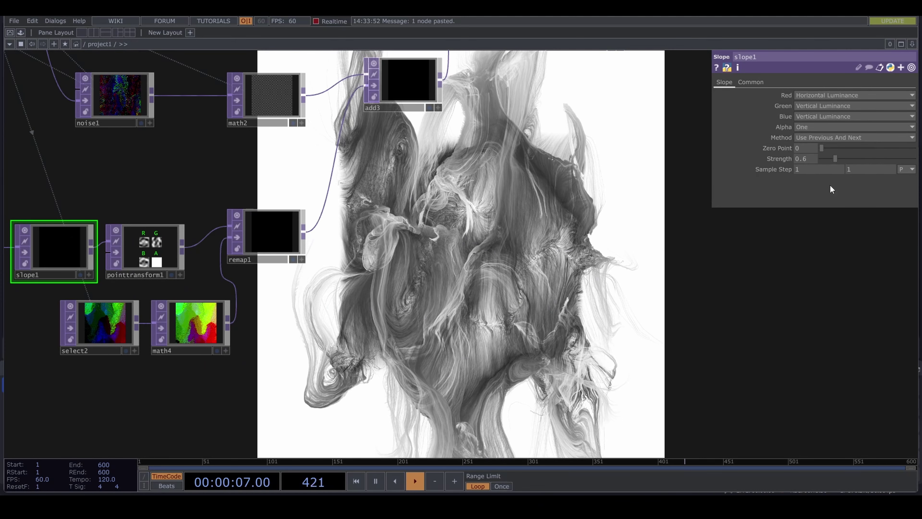
left_click(825, 118)
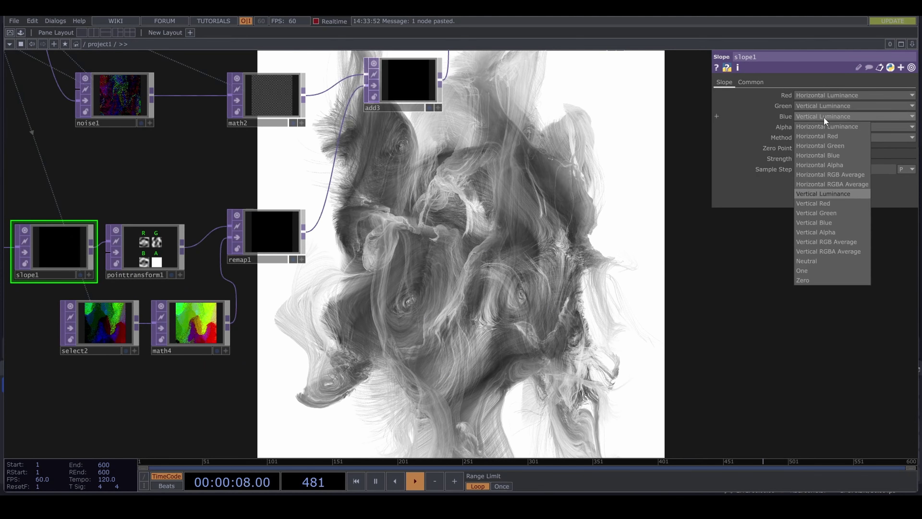
left_click(831, 279)
Lower slope1's Strength to 0.3 and finally to 0.1, checking math2's Multi-Add settings in between
left_click_drag(561, 269, 513, 260)
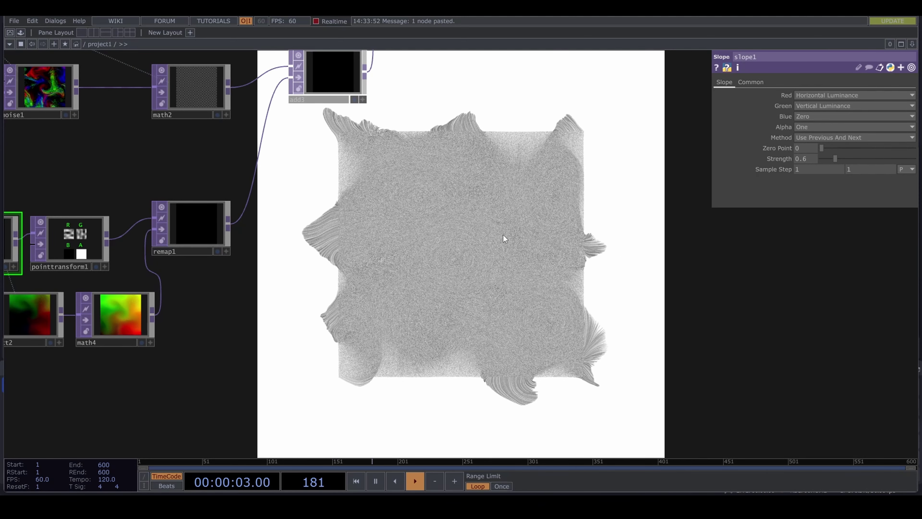
scroll(503, 235, "down", 5)
left_click_drag(451, 207, 382, 220)
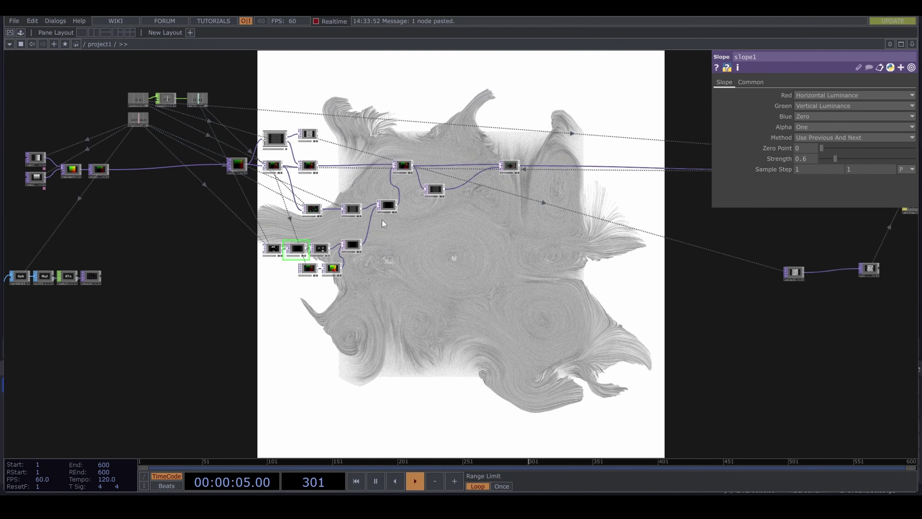
scroll(374, 220, "up", 5)
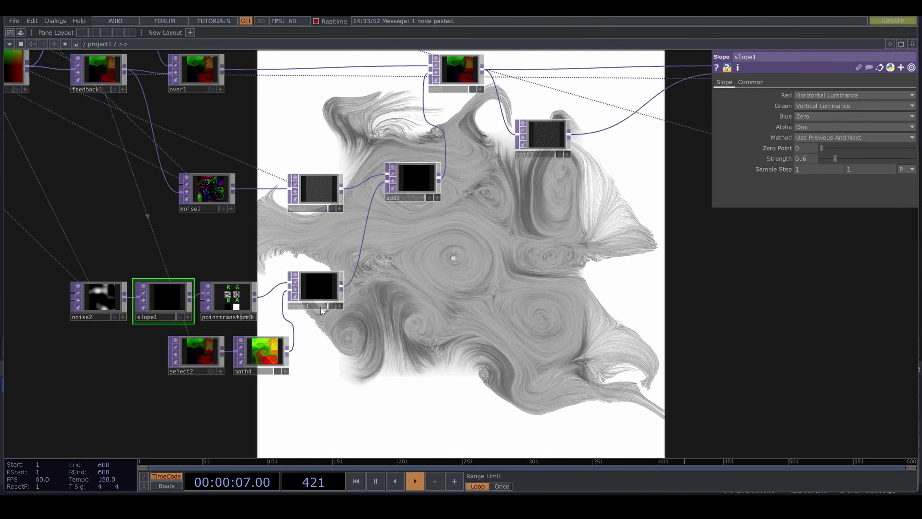
middle_click_drag(781, 162, 766, 141)
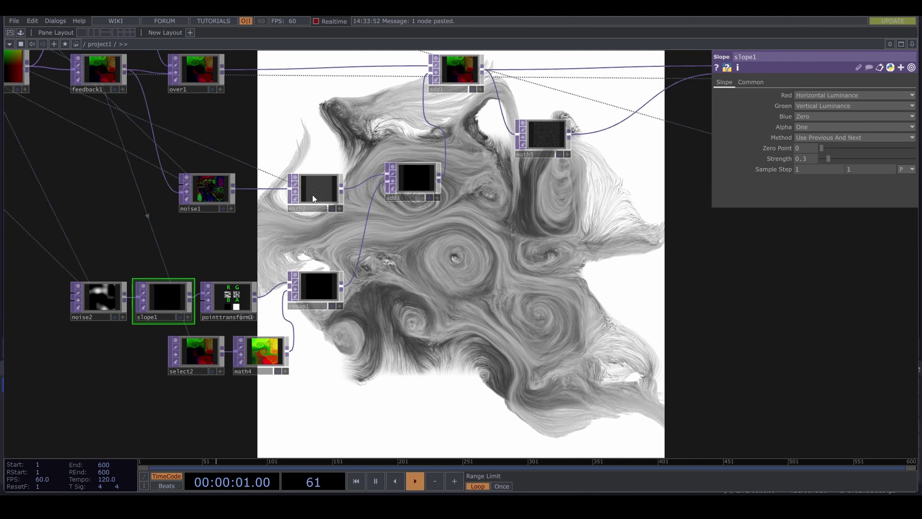
left_click(319, 191)
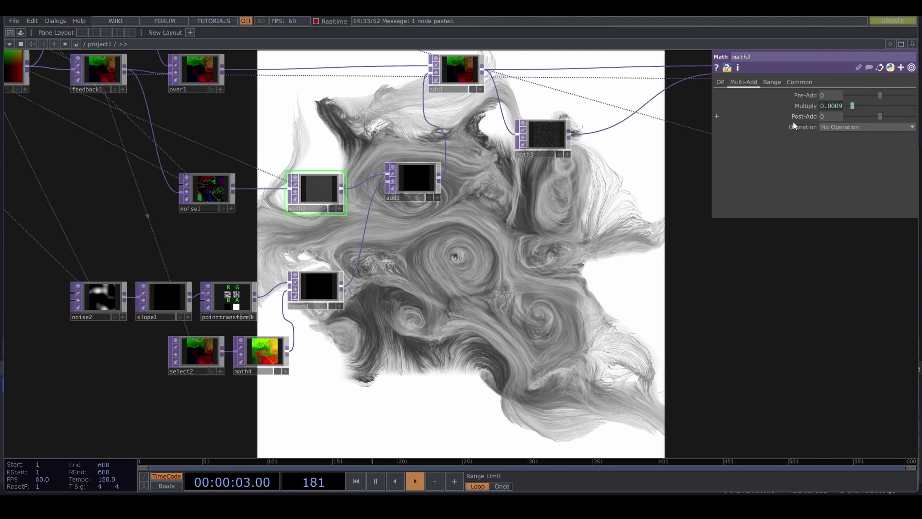
left_click(178, 300)
middle_click_drag(780, 158, 783, 149)
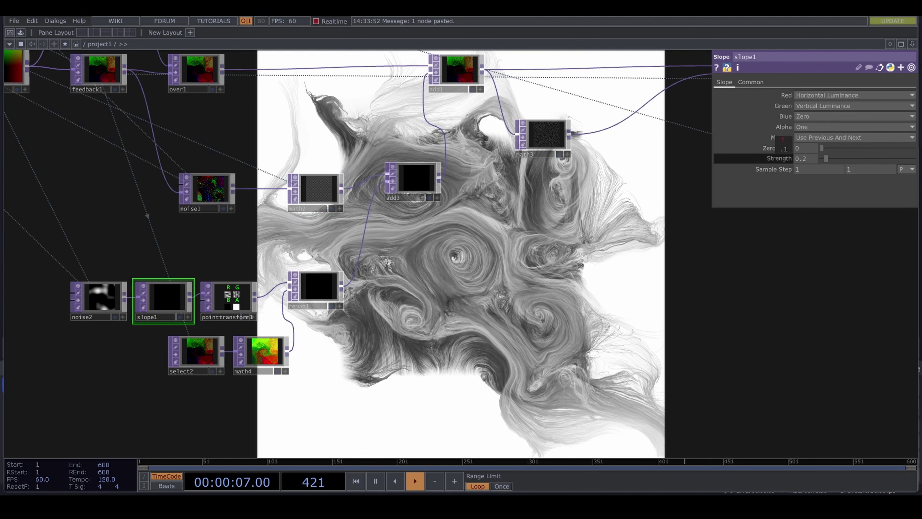
Align noise1 directly beneath over1 and check the expression behind math2's Multiply value
left_click_drag(266, 235, 332, 236)
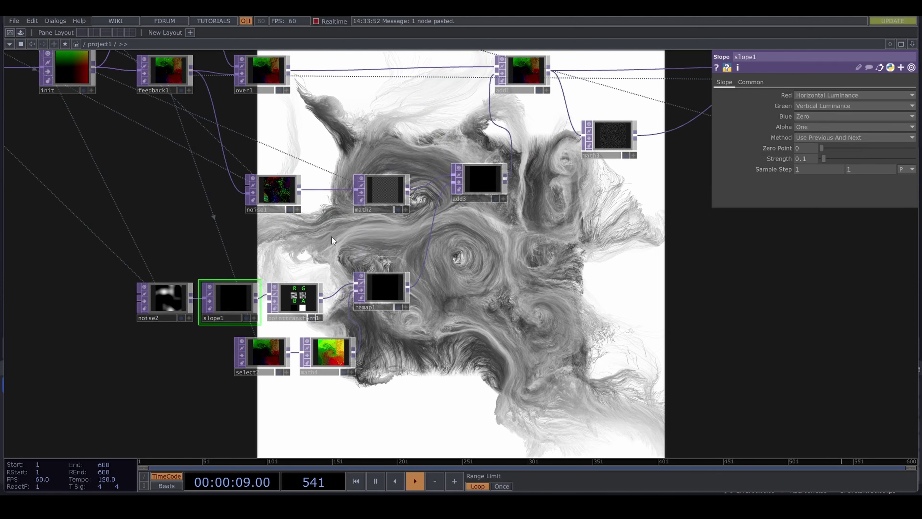
left_click_drag(278, 196, 265, 193)
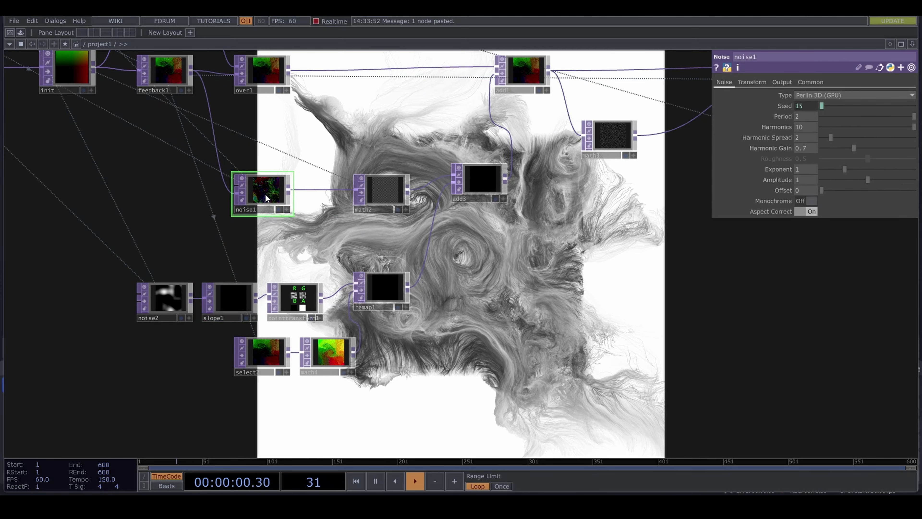
left_click(382, 190)
left_click(829, 106)
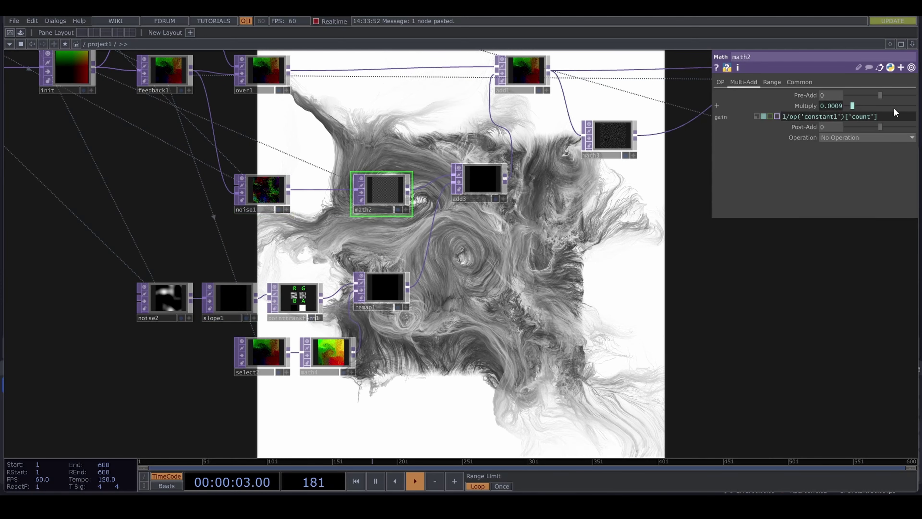
left_click(232, 298)
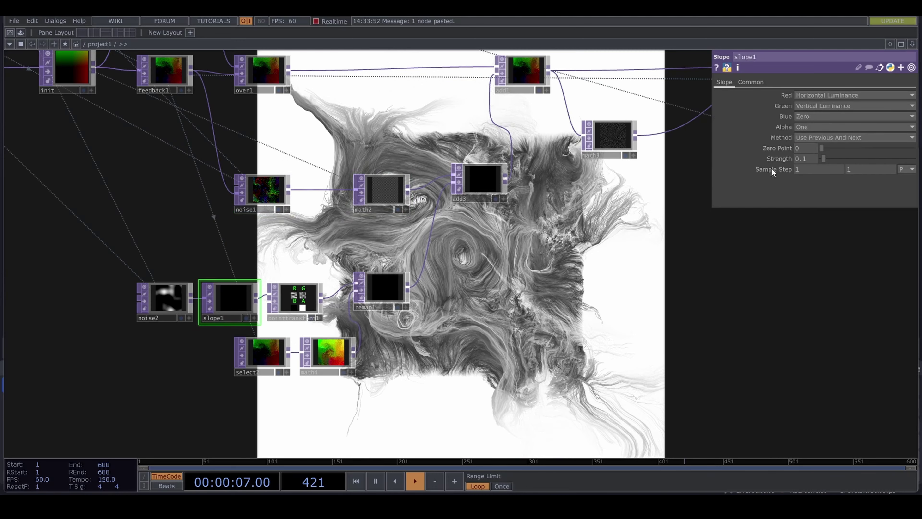
Connect the sprinkled sphere positions from chopto1 into init in place of math1 and reset the simulation
left_click_drag(679, 242, 444, 277)
scroll(533, 258, "down", 3)
scroll(463, 273, "up", 5)
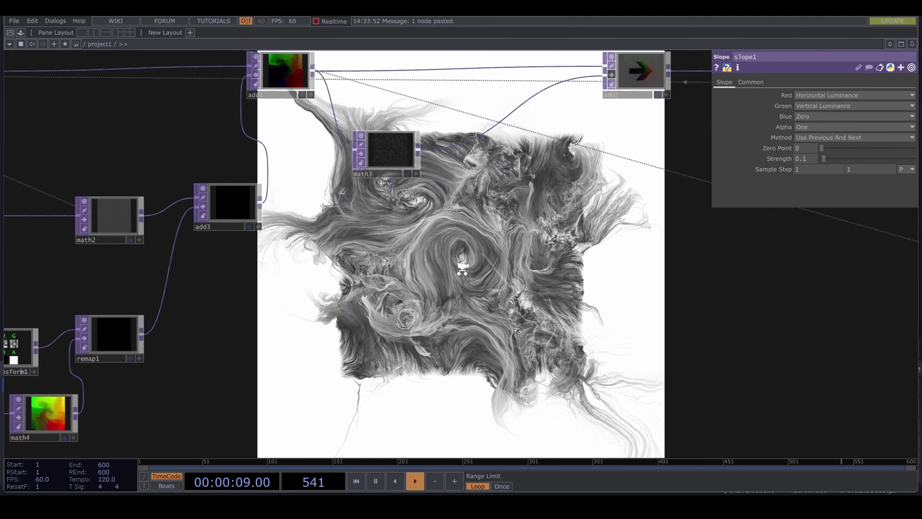
left_click_drag(558, 240, 392, 279)
scroll(390, 272, "down", 5)
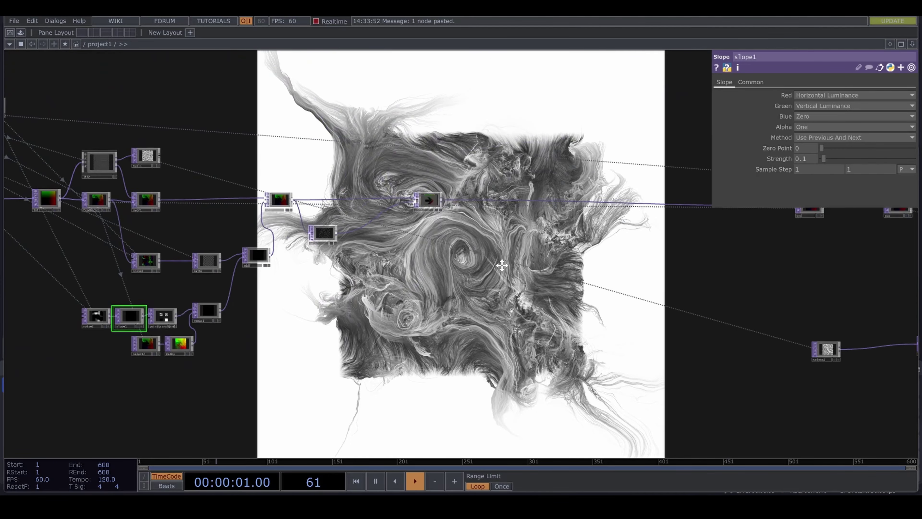
left_click_drag(636, 251, 847, 225)
left_click_drag(162, 241, 409, 256)
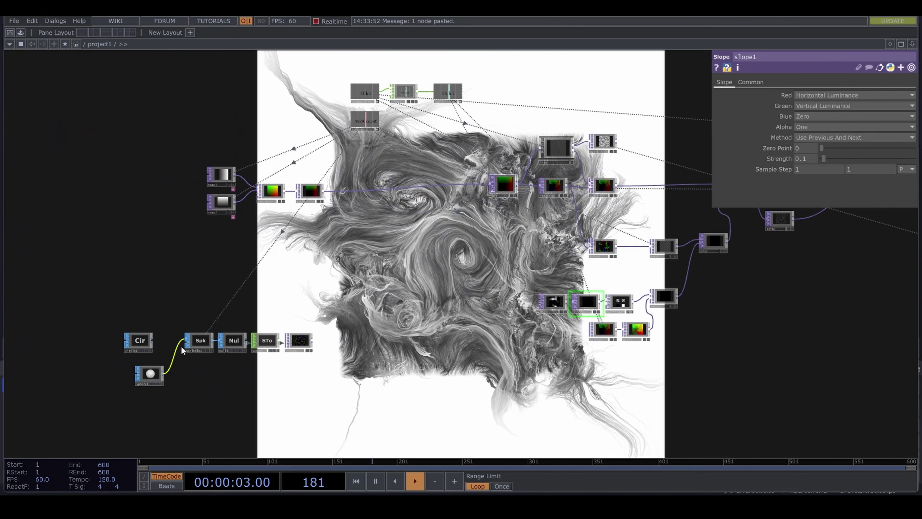
left_click_drag(312, 342, 421, 184)
left_click_drag(414, 260, 331, 262)
key("1")
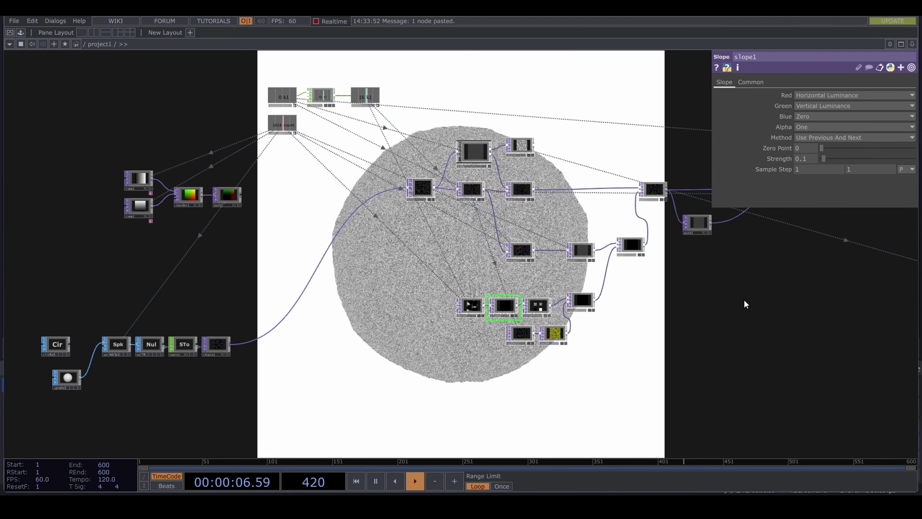
Examine the sphere-based particles in geo1's viewer from a different angle
left_click_drag(737, 304, 208, 322)
middle_click_drag(366, 296, 541, 291)
scroll(487, 213, "up", 10)
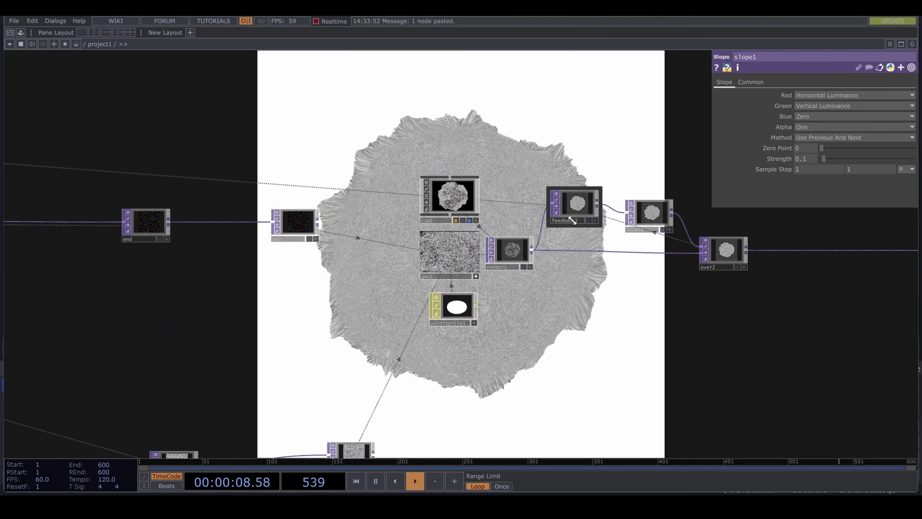
left_click_drag(485, 209, 471, 101)
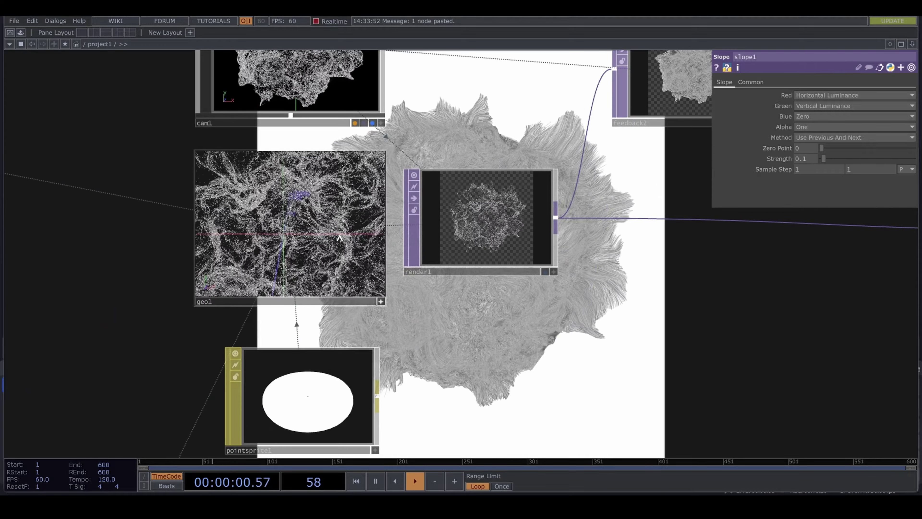
left_click_drag(346, 275, 334, 249)
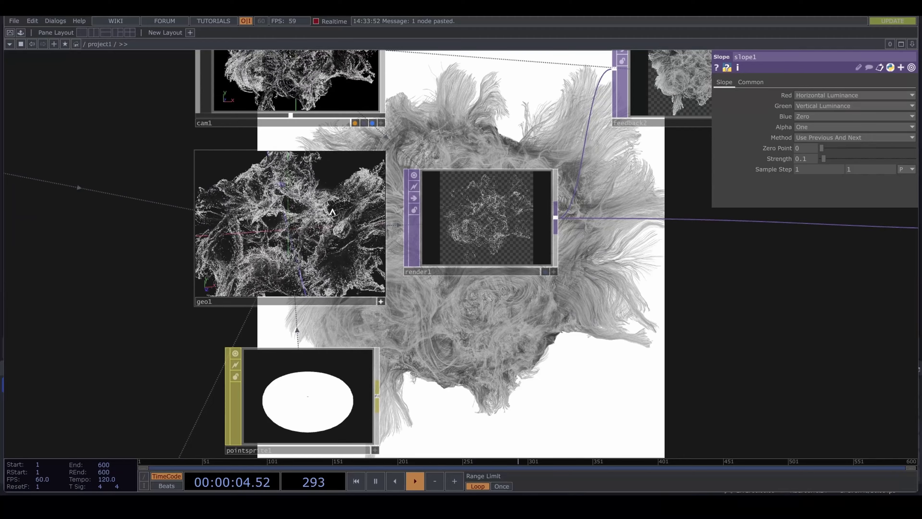
scroll(452, 134, "down", 5)
scroll(452, 134, "up", 5)
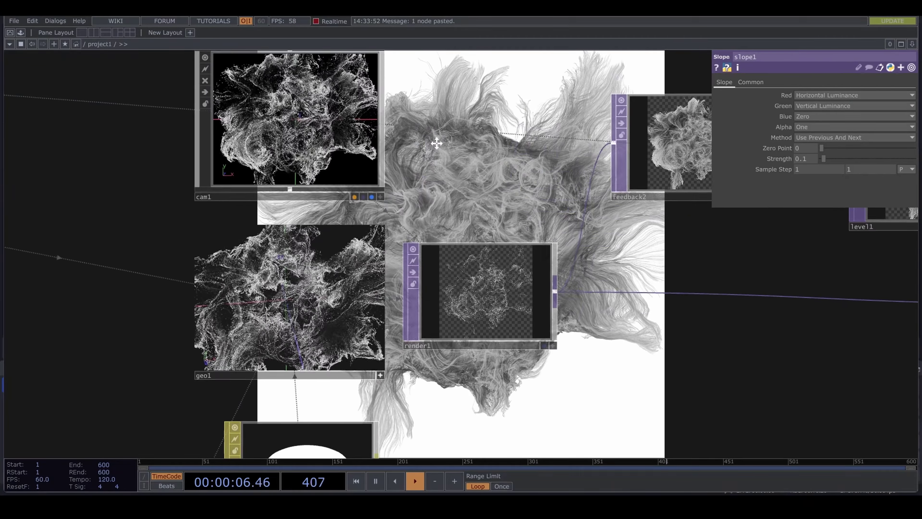
Make cam1's viewer interactive and move the camera closer so the particles fill the render
middle_click(309, 163)
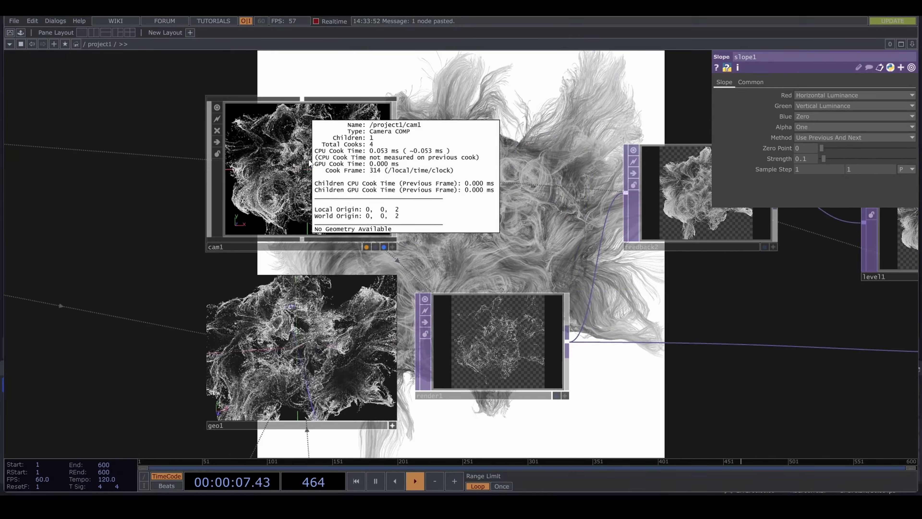
left_click(392, 246)
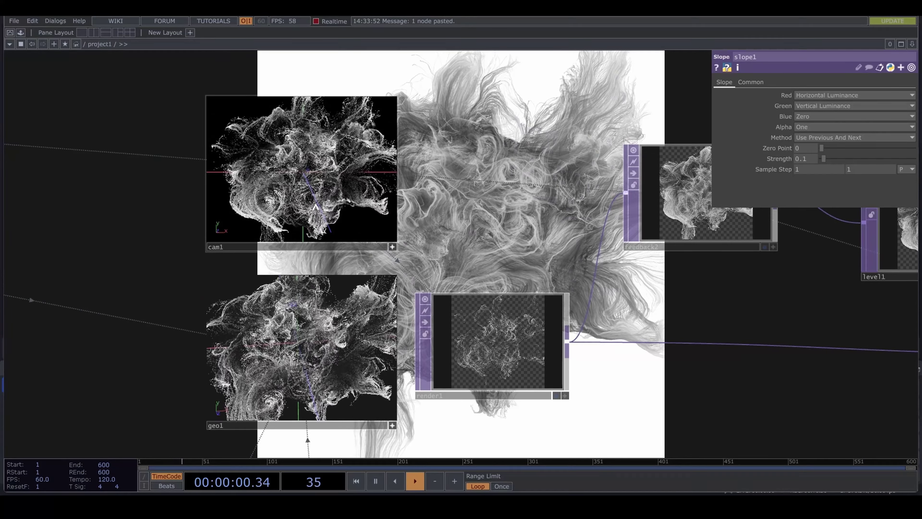
scroll(459, 196, "down", 2)
scroll(459, 196, "down", 5)
left_click_drag(529, 336, 506, 274)
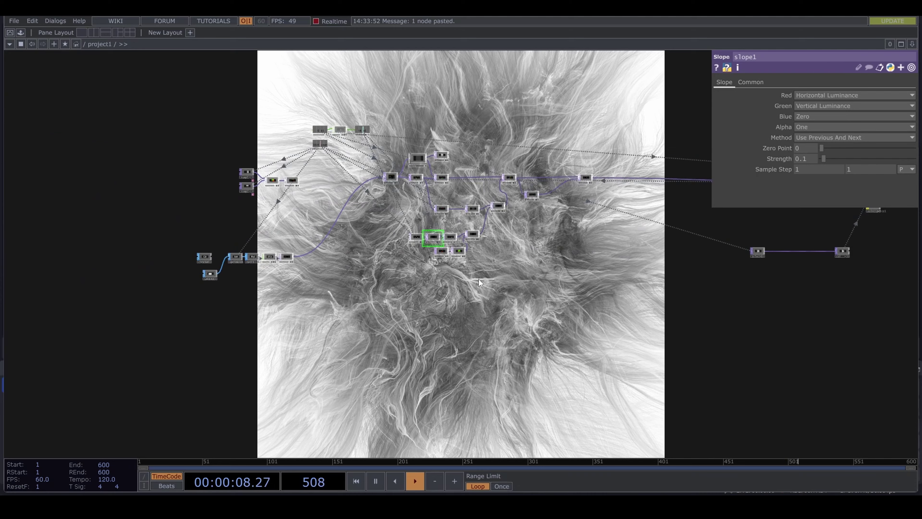
Reconnect math1's ramp-based grid positions to init in place of the sphere points and reset the simulation
scroll(438, 249, "up", 5)
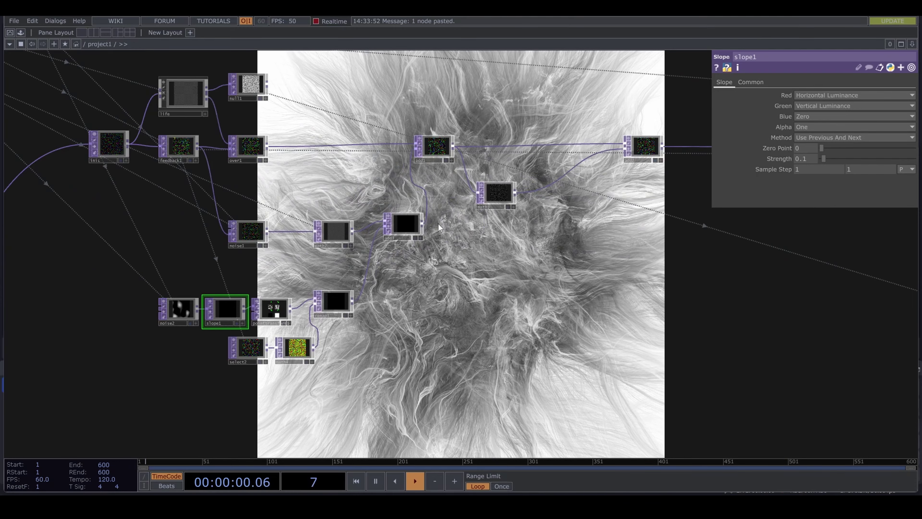
left_click_drag(490, 260, 632, 237)
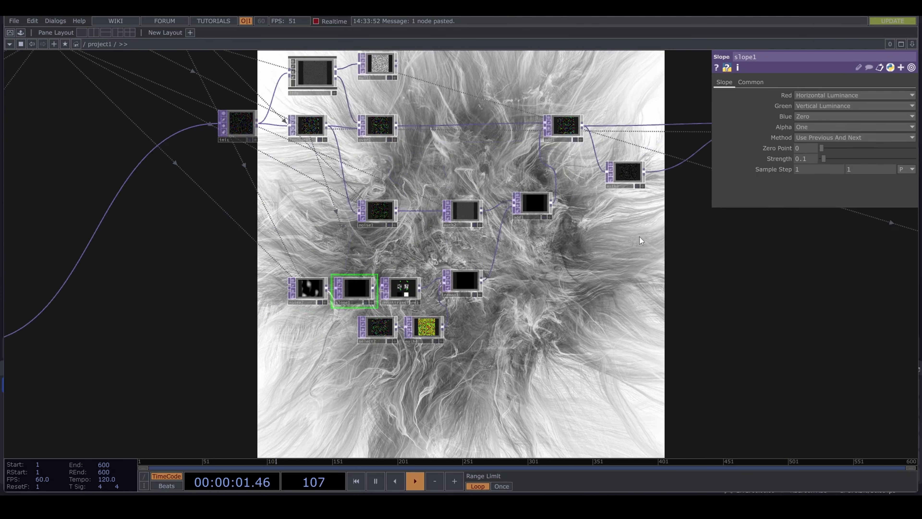
scroll(640, 237, "down", 5)
scroll(416, 184, "up", 5)
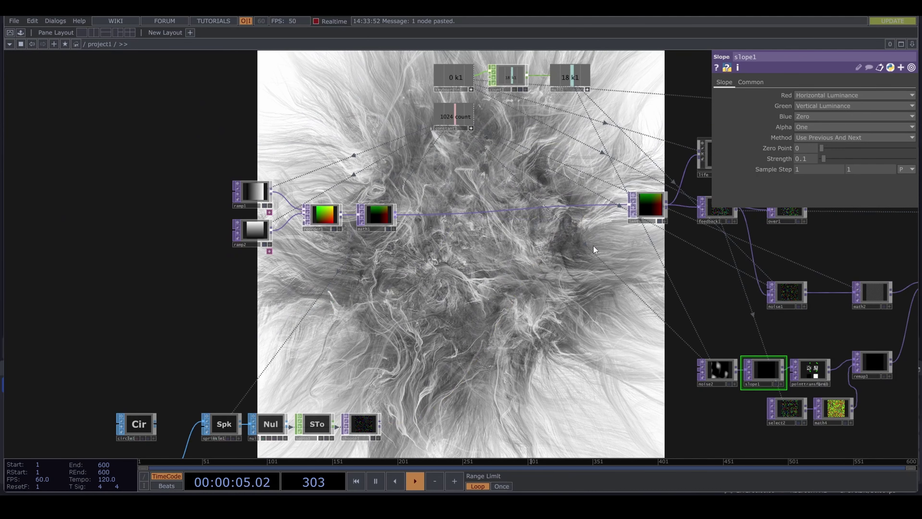
left_click_drag(593, 246, 415, 254)
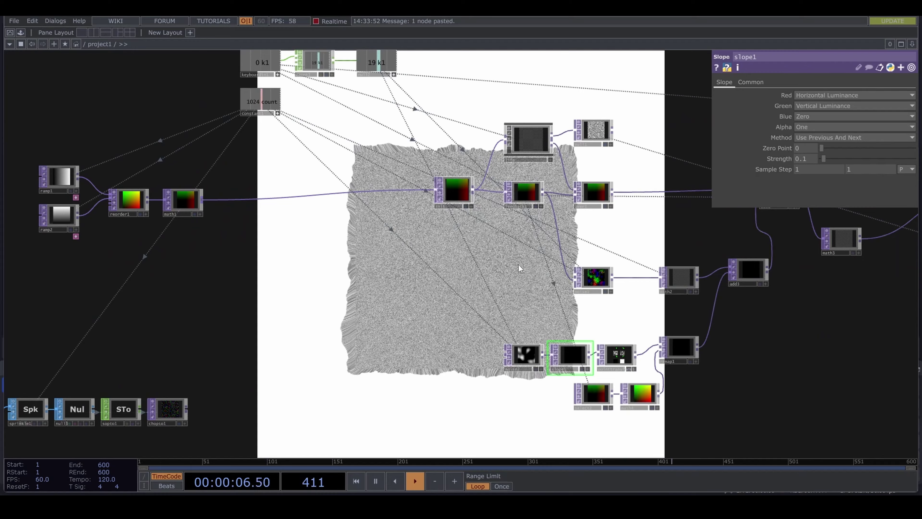
Orbit the camera in cam1's viewer to render the evolved particle form from the side
scroll(519, 277, "down", 5)
left_click_drag(672, 340, 404, 348)
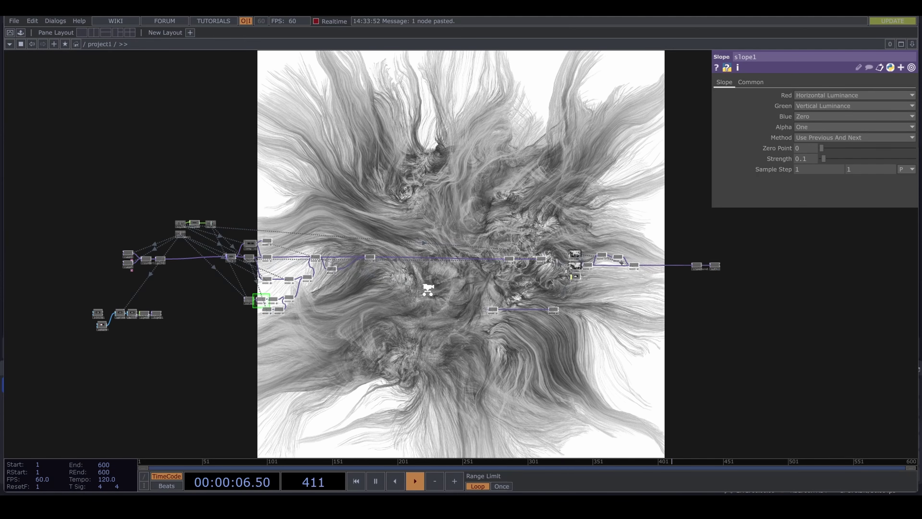
middle_click_drag(428, 290, 508, 276)
left_click_drag(336, 263, 54, 276)
left_click_drag(603, 272, 371, 290)
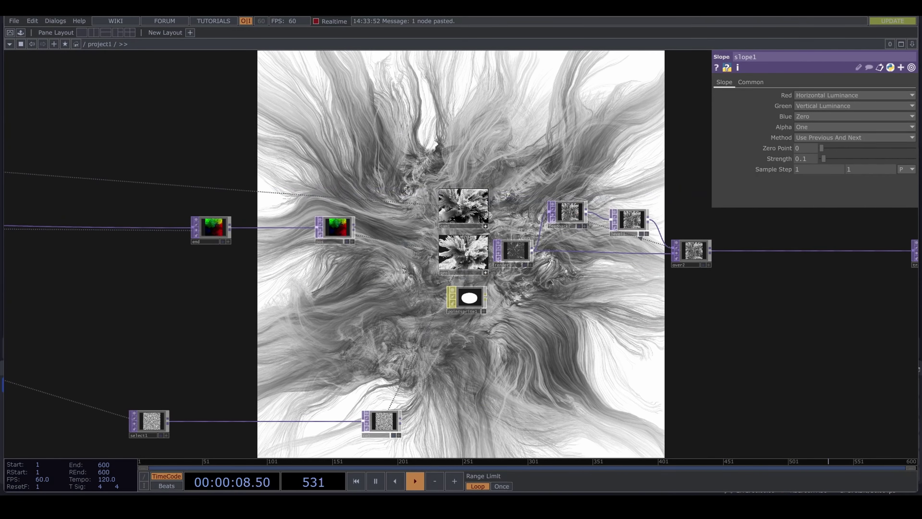
scroll(489, 215, "up", 10)
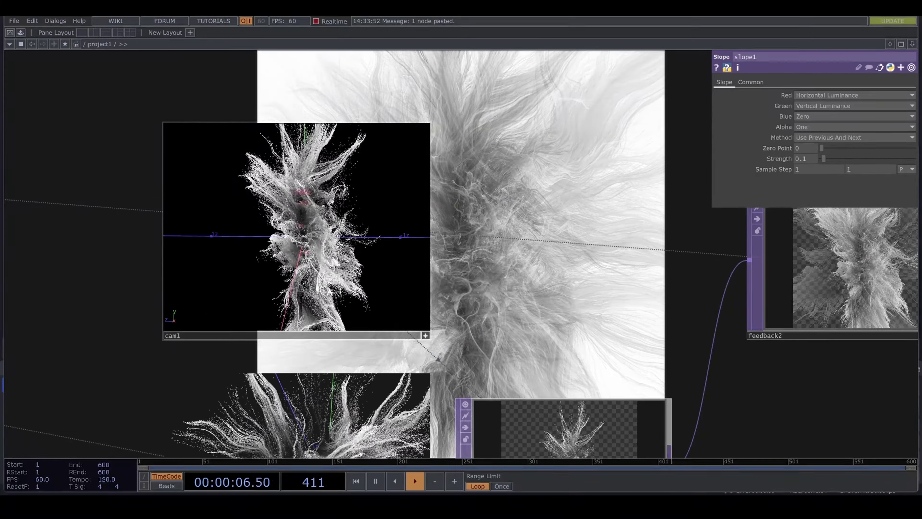
Watch the side-view particle render regrow from its starting grid while reviewing the node network from the slope nodes to the render chain
scroll(500, 299, "down", 8)
scroll(486, 265, "up", 3)
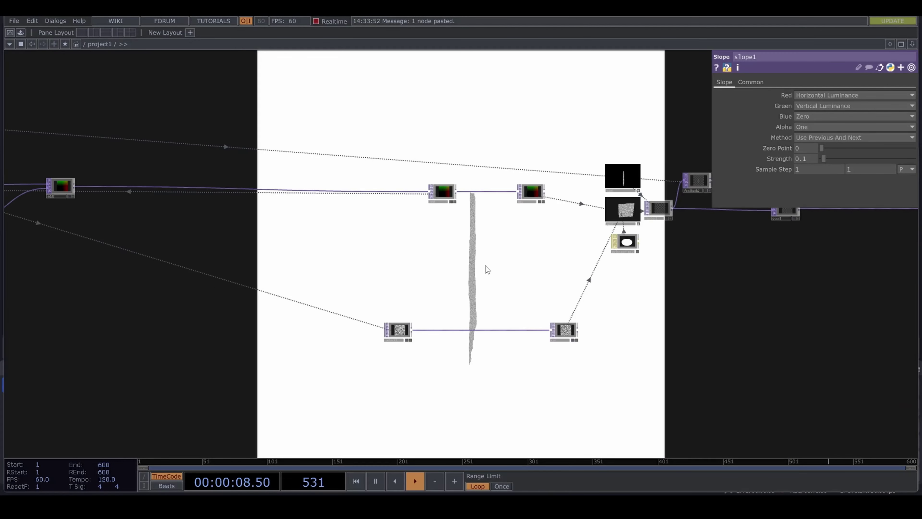
scroll(479, 269, "down", 5)
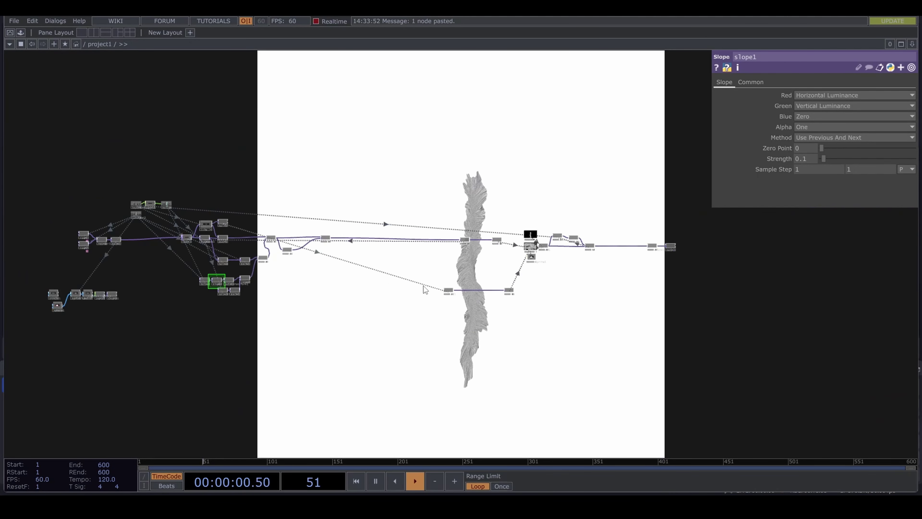
scroll(468, 309, "up", 5)
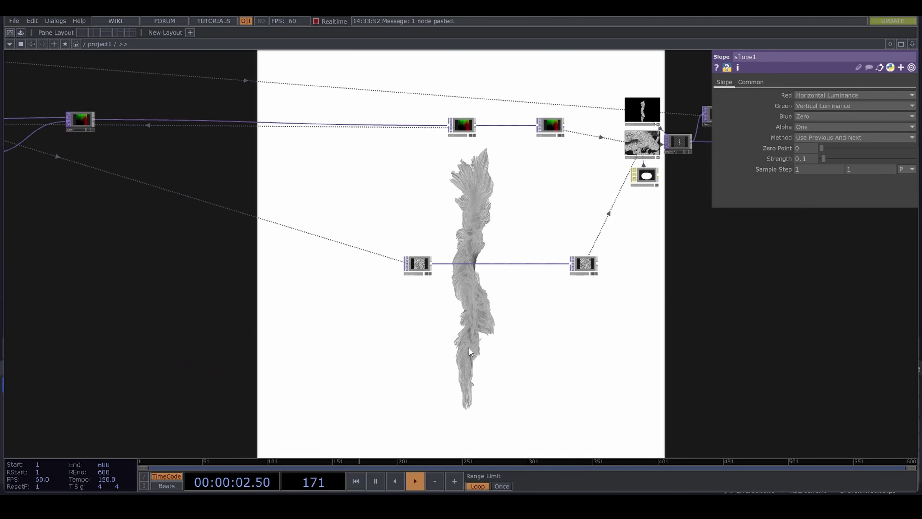
left_click_drag(452, 329, 257, 340)
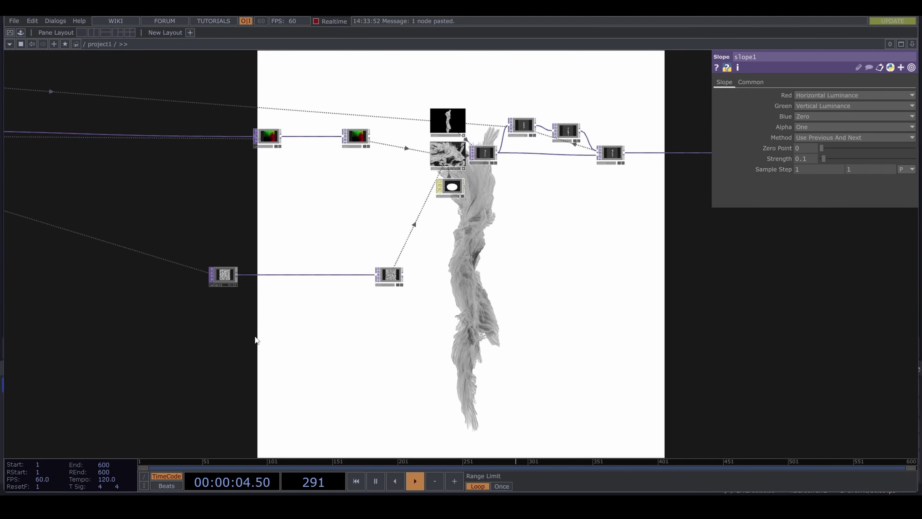
scroll(248, 336, "down", 5)
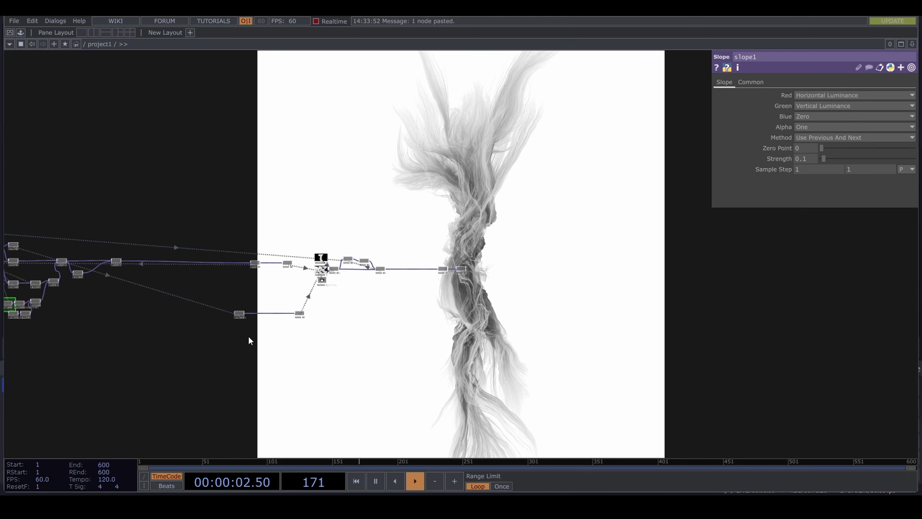
scroll(248, 336, "up", 3)
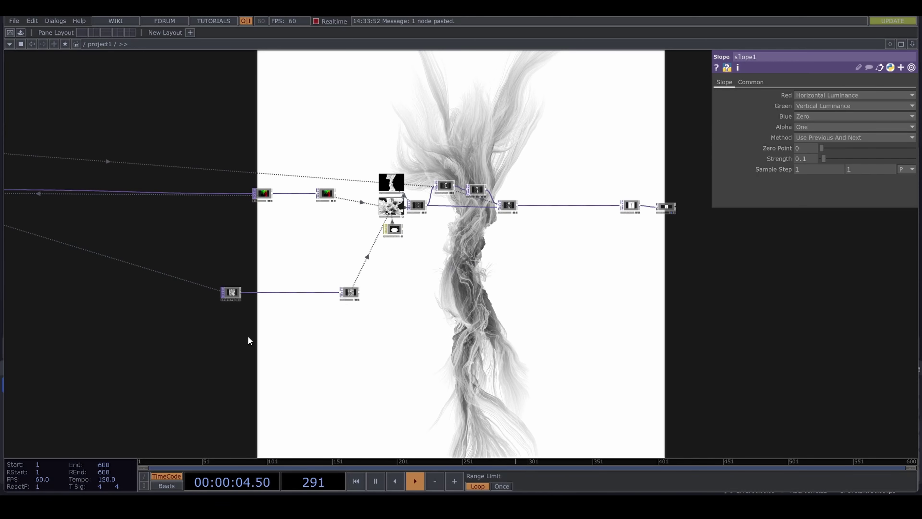
left_click_drag(248, 336, 488, 313)
left_click_drag(206, 309, 356, 308)
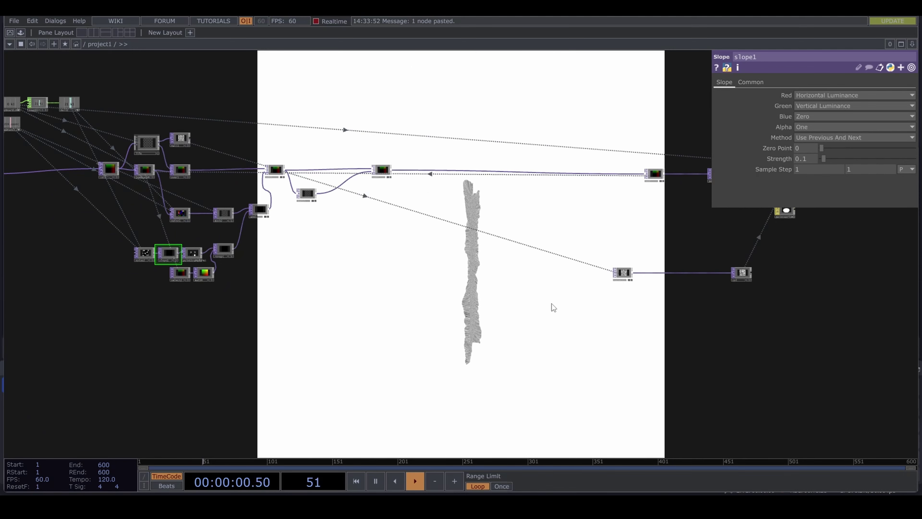
scroll(552, 304, "down", 5)
scroll(559, 345, "up", 3)
scroll(321, 351, "up", 2)
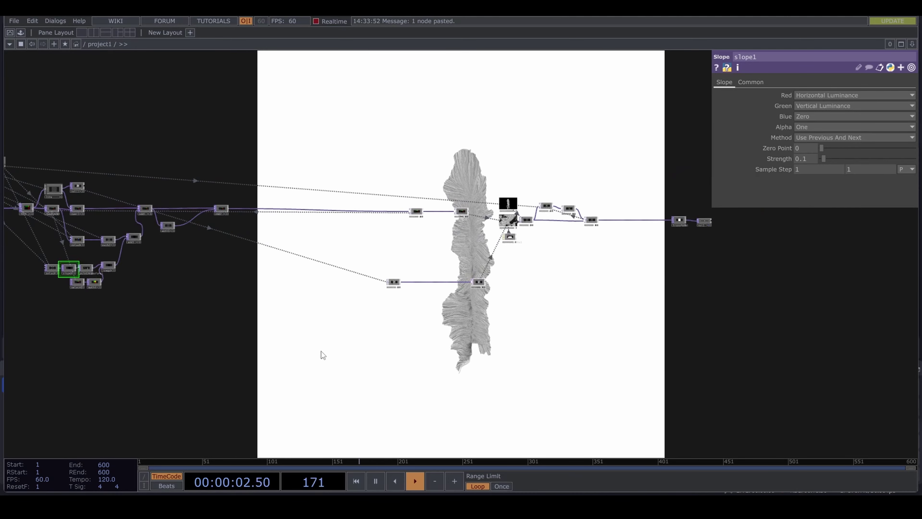
scroll(72, 311, "up", 5)
scroll(71, 311, "up", 4)
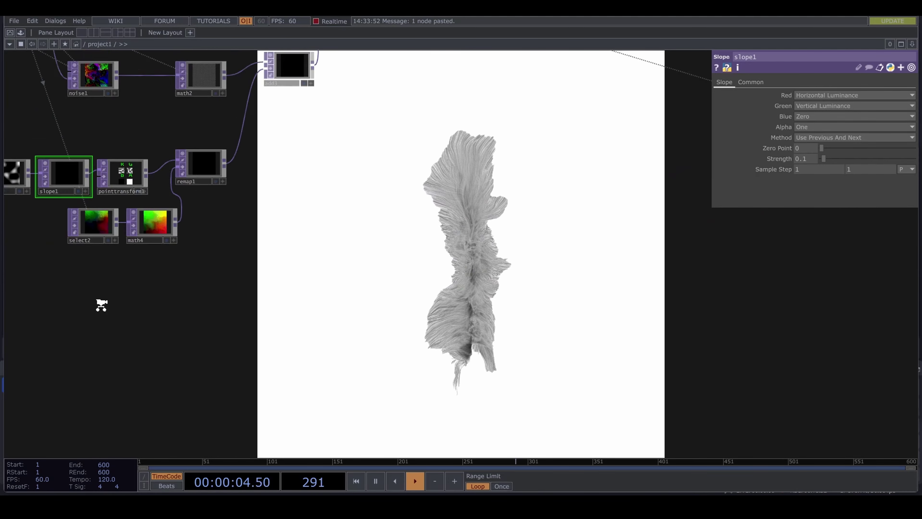
scroll(99, 307, "down", 4)
left_click_drag(716, 295, 447, 288)
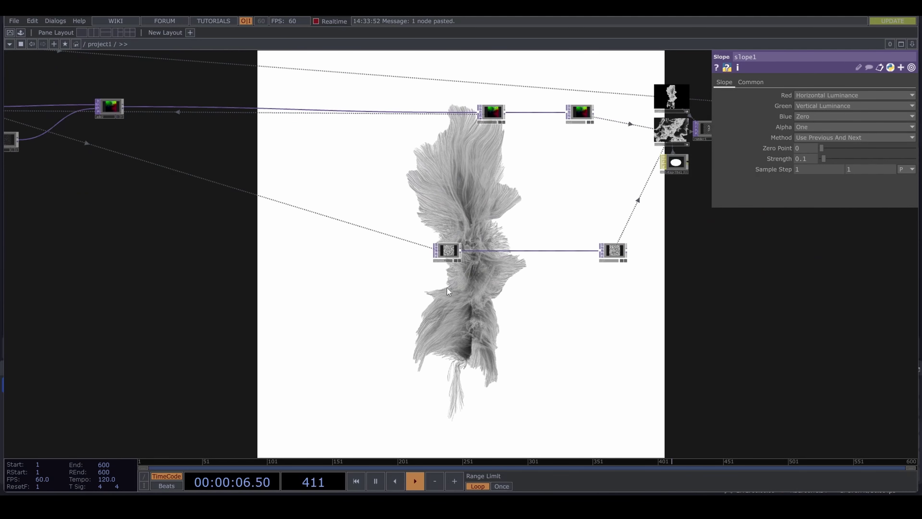
Move the select1 node farther from the col node in the colour branch
left_click_drag(443, 248, 389, 248)
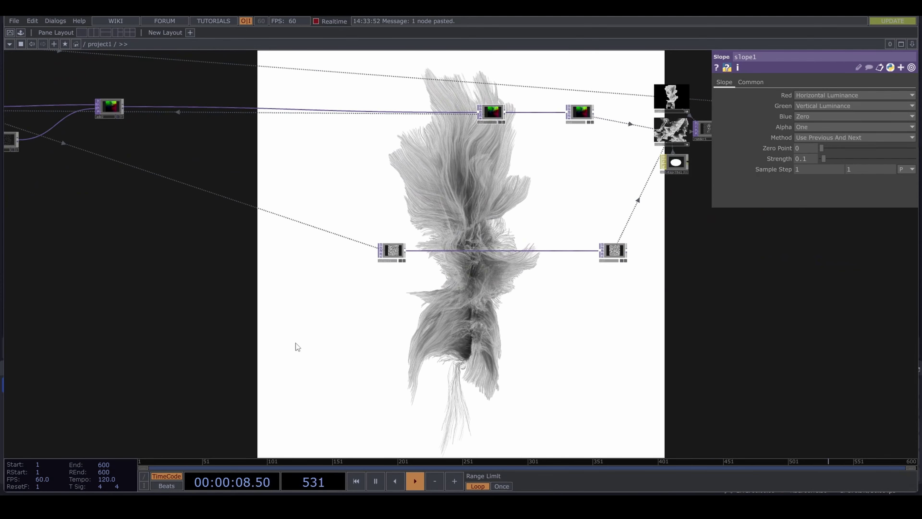
scroll(251, 287, "down", 5)
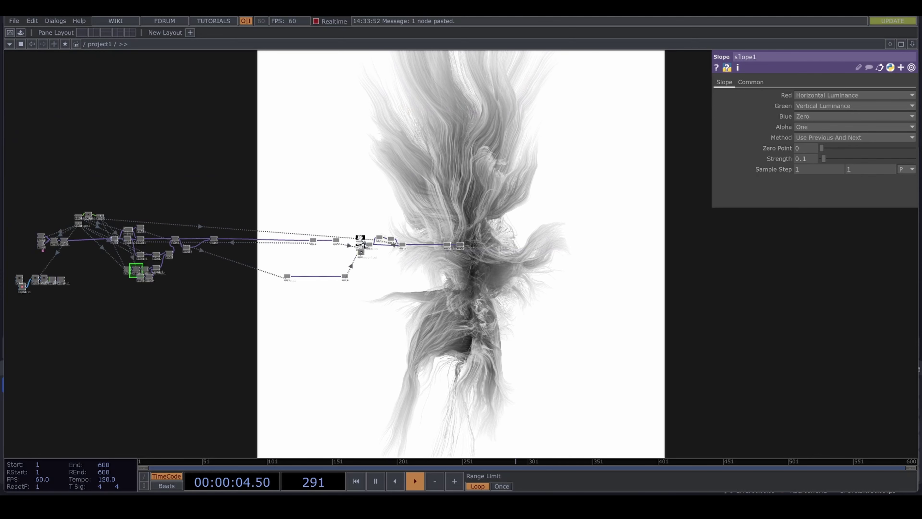
mouse_move(504, 506)
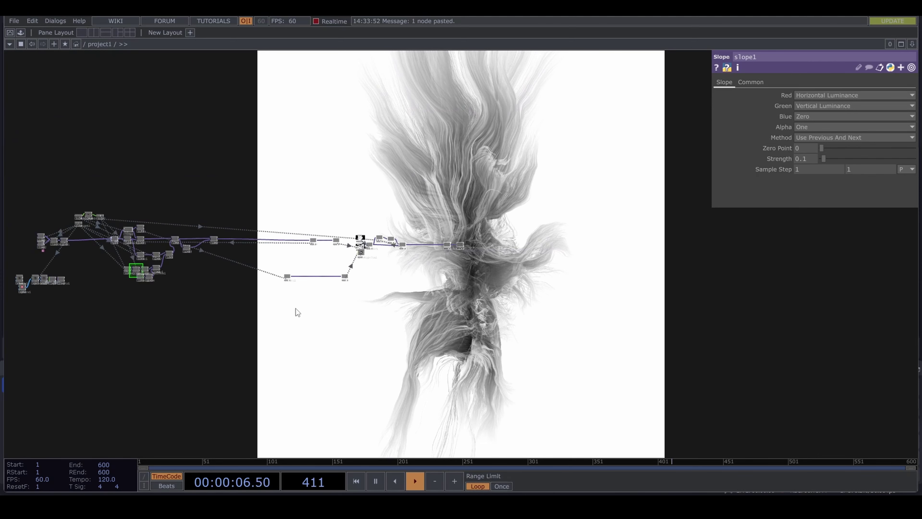
Orbit the camera in cam1's viewer so the render faces the particle grid from the front
scroll(295, 311, "up", 8)
left_click_drag(611, 223, 408, 370)
scroll(344, 320, "down", 6)
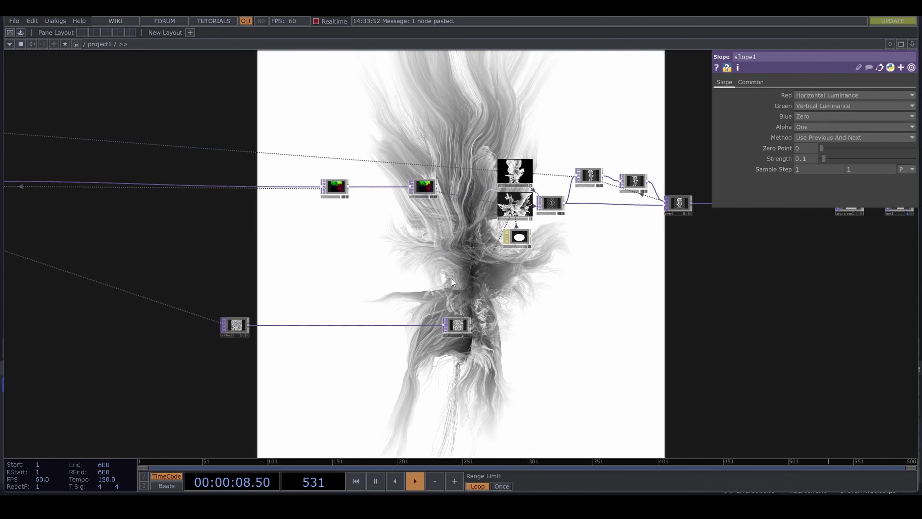
scroll(585, 175, "up", 10)
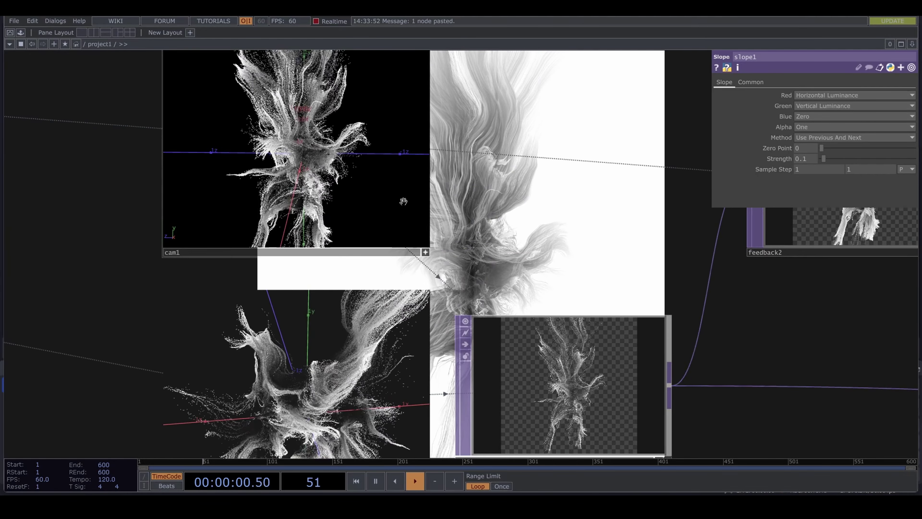
left_click_drag(329, 185, 396, 179)
scroll(395, 179, "down", 8)
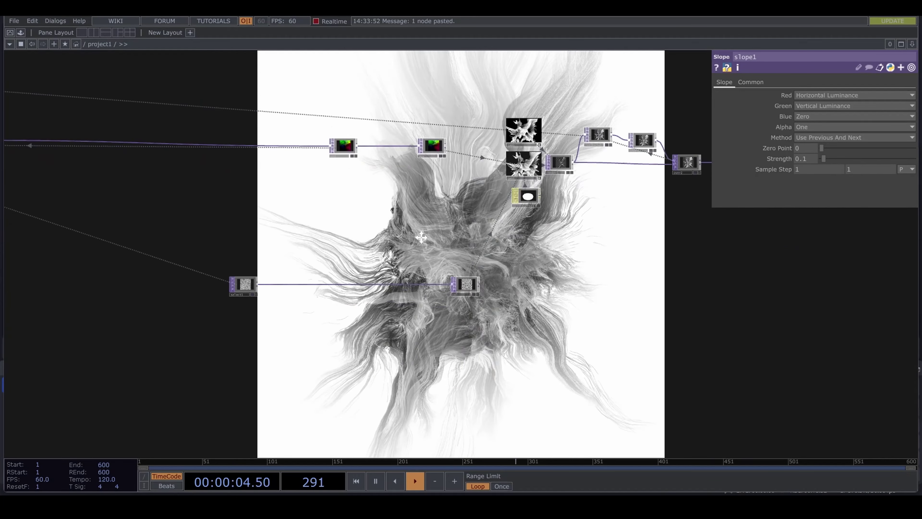
Reset the particle simulation and set slope1's Strength to 0.3
key("1")
scroll(313, 310, "up", 6)
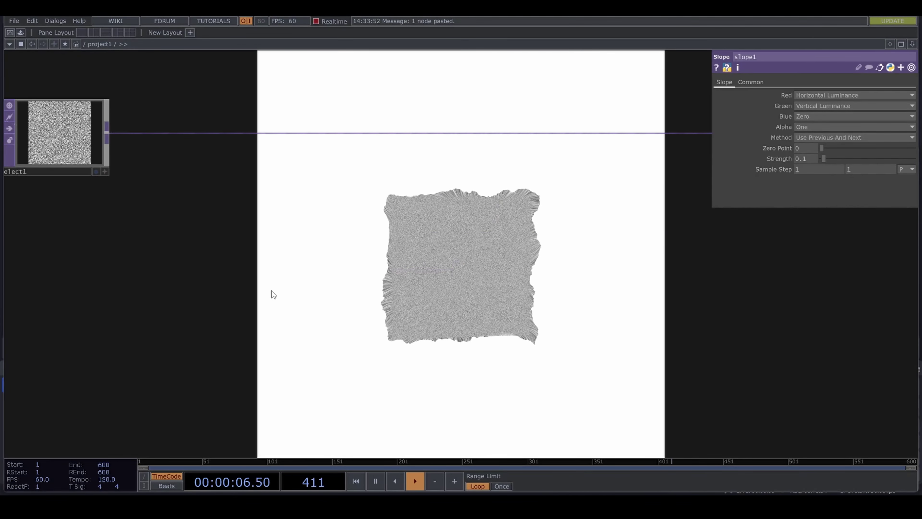
scroll(271, 291, "down", 4)
scroll(187, 300, "down", 5)
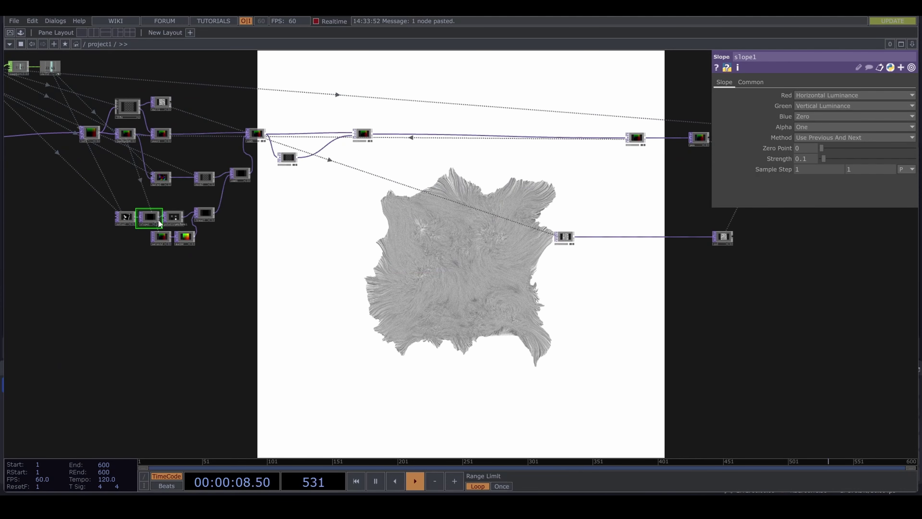
middle_click_drag(786, 159, 791, 140)
Shift select1 a little farther upstream to make room for more nodes before col
left_click_drag(667, 309, 521, 319)
scroll(483, 271, "up", 5)
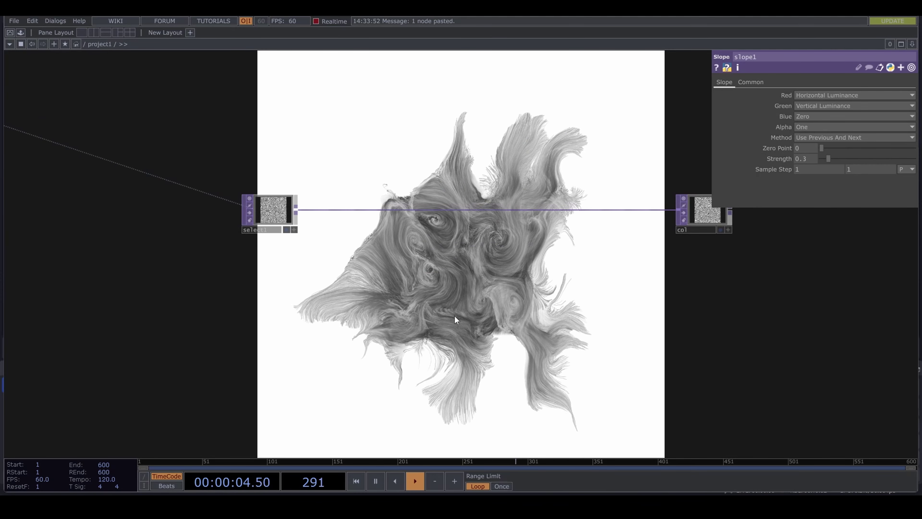
left_click_drag(394, 290, 337, 262)
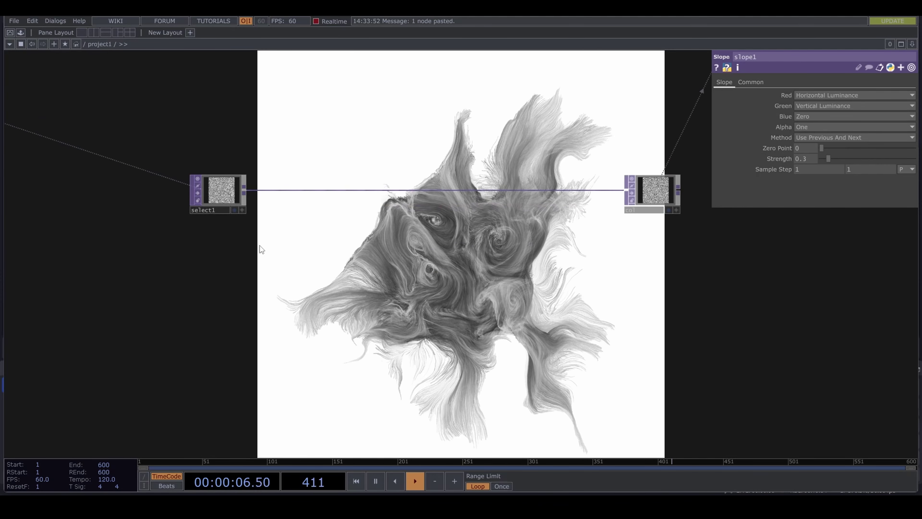
left_click_drag(231, 205, 196, 206)
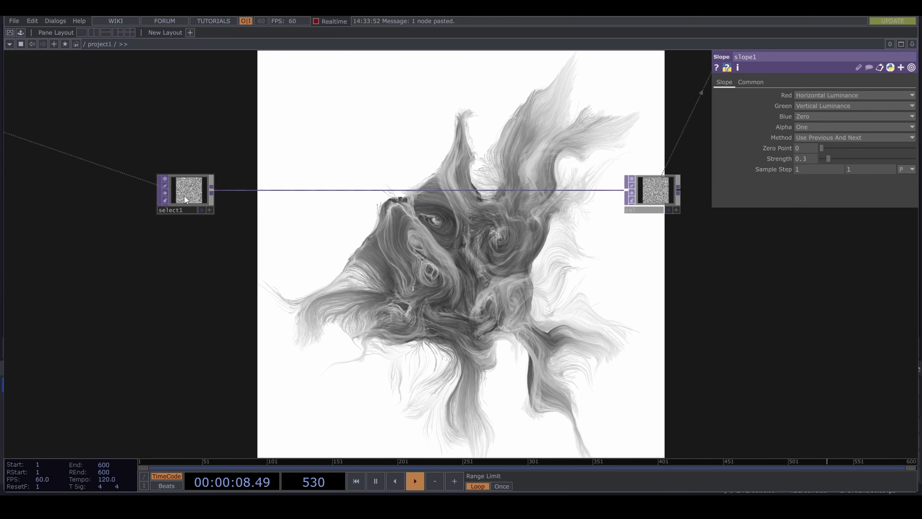
Duplicate the select2, math4 and remap1 nodes and delete the extra copy of select1
scroll(193, 236, "down", 6)
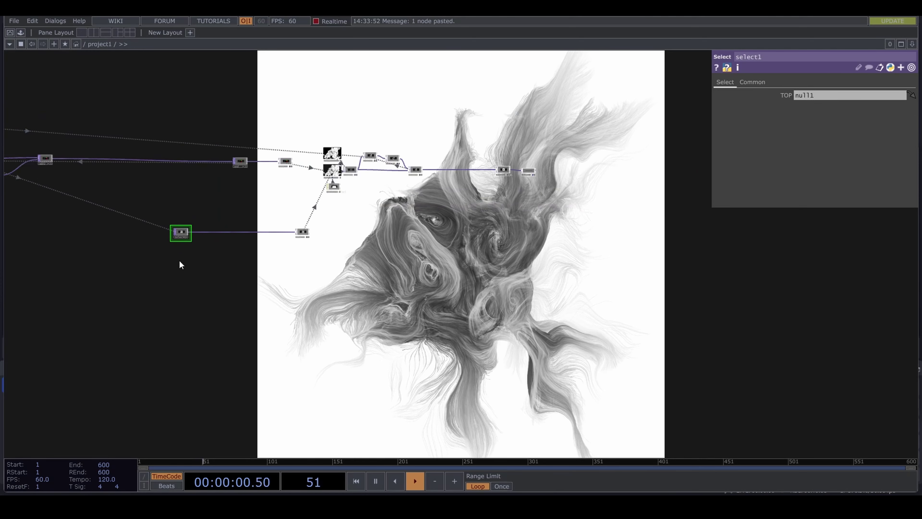
left_click_drag(182, 262, 186, 262)
scroll(137, 236, "up", 2)
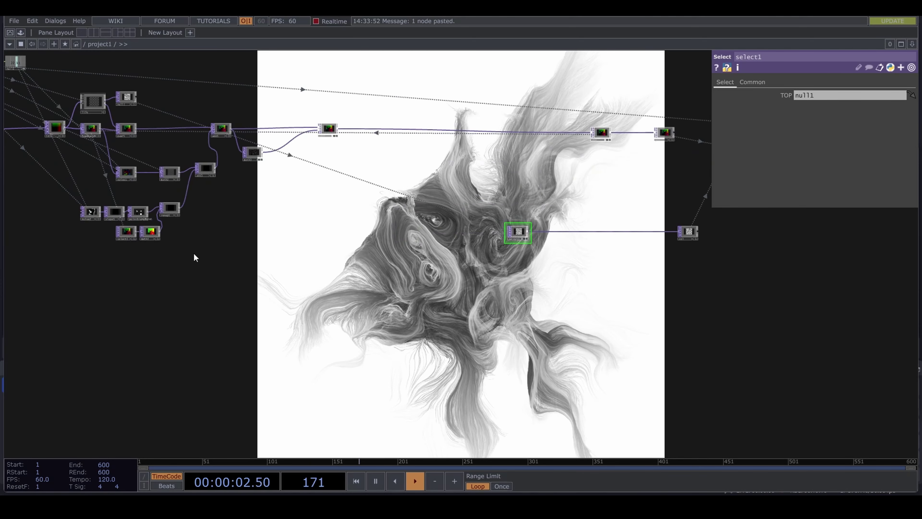
scroll(167, 228, "up", 5)
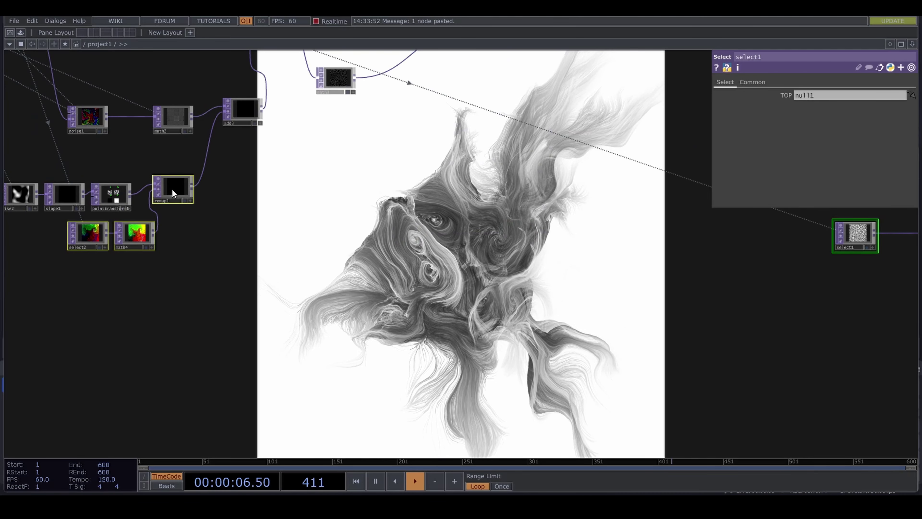
key("ctrl+c")
key("ctrl+v")
left_click_drag(183, 272, 423, 311)
left_click_drag(708, 327, 249, 269)
left_click(641, 303)
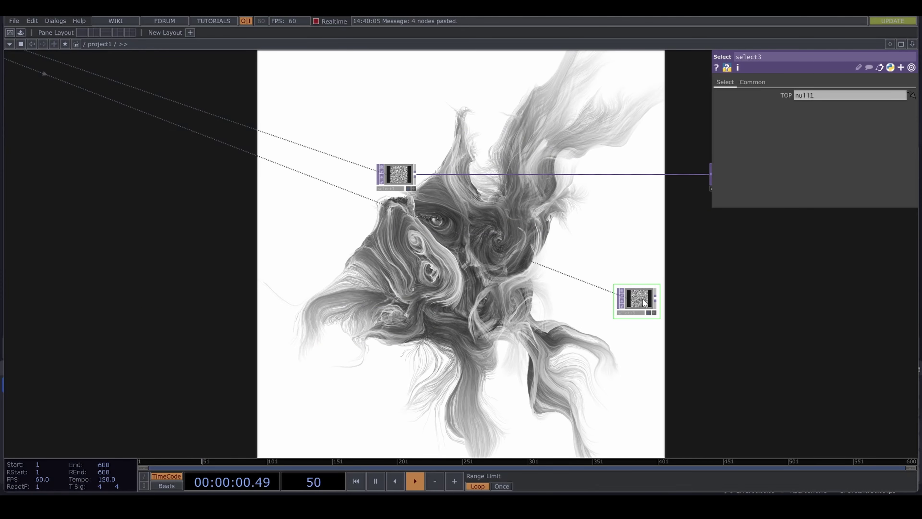
key("Delete")
Place the copied feedback1 select, math and remap nodes together just below the select1–col branch
left_click_drag(150, 336, 370, 334)
scroll(370, 334, "down", 3)
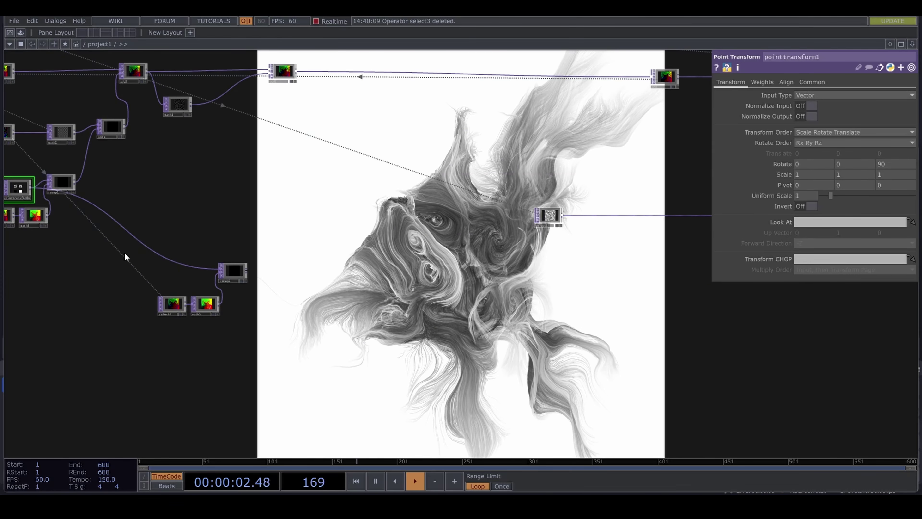
left_click_drag(125, 257, 263, 326)
left_click_drag(233, 267, 633, 291)
scroll(563, 269, "up", 2)
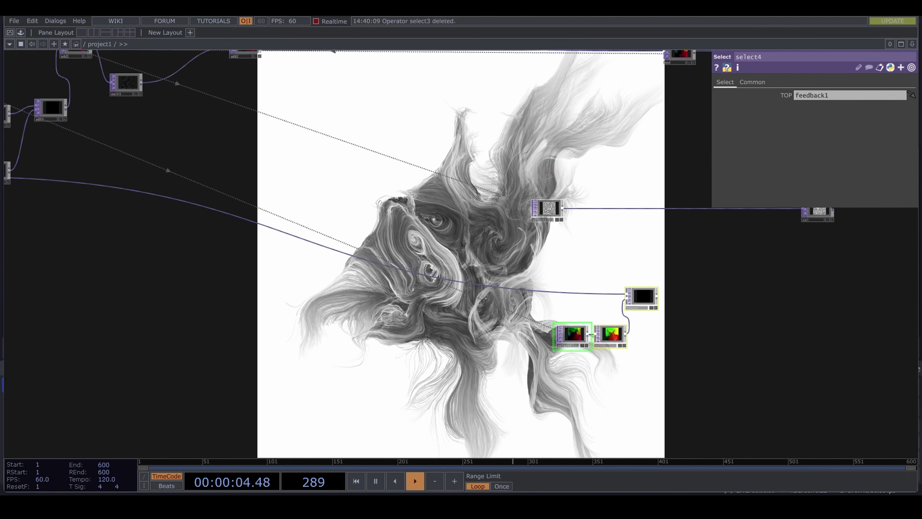
scroll(559, 279, "up", 2)
left_click_drag(558, 278, 489, 277)
Add a Ramp TOP between select1 and the copied select node
key("Tab")
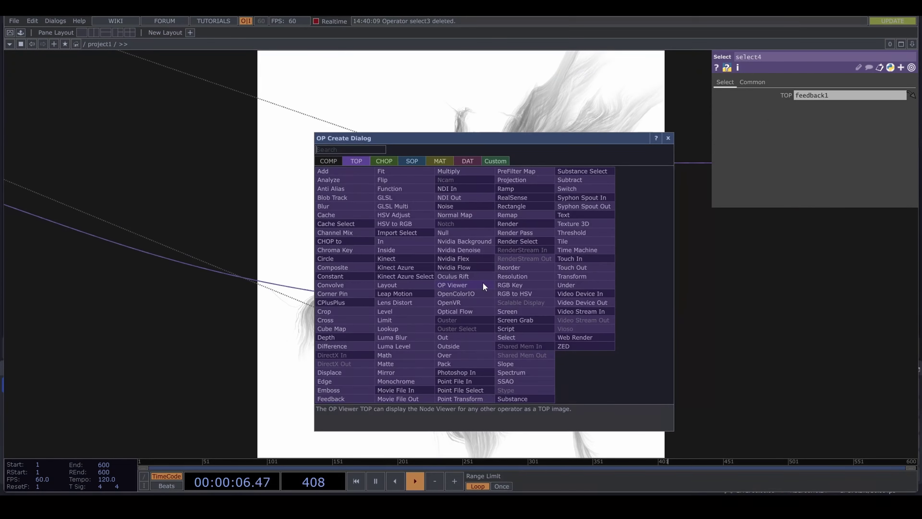
left_click(505, 181)
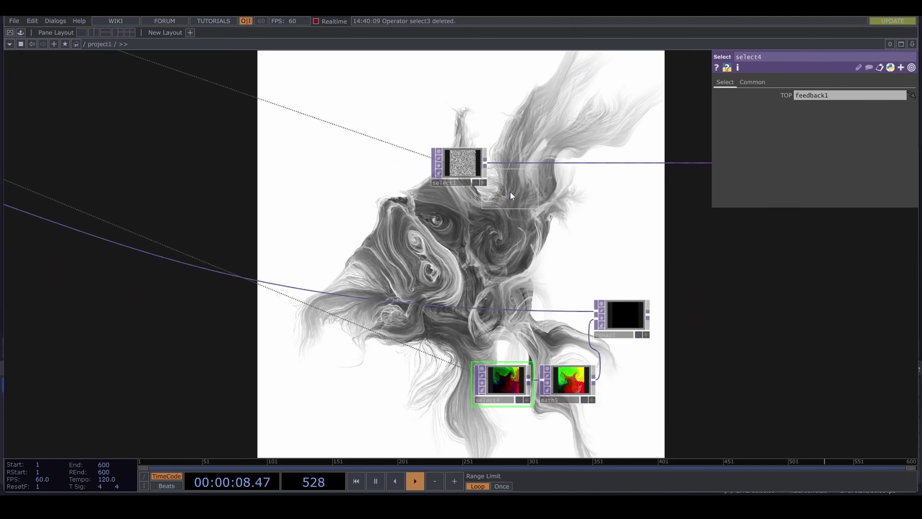
left_click(508, 279)
scroll(355, 217, "down", 3)
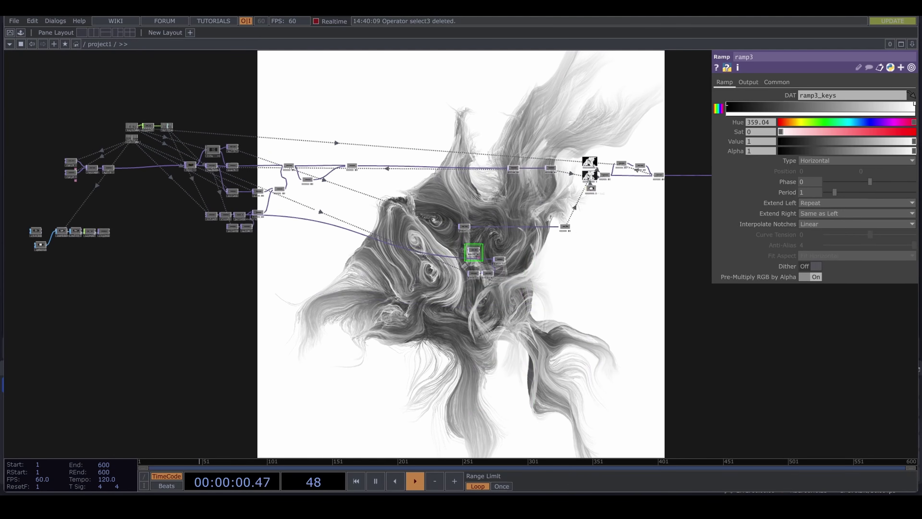
Link ramp3's resolution width and height to constant1's count channel and set its pixel format to 32-bit float (RGBA)
key("h")
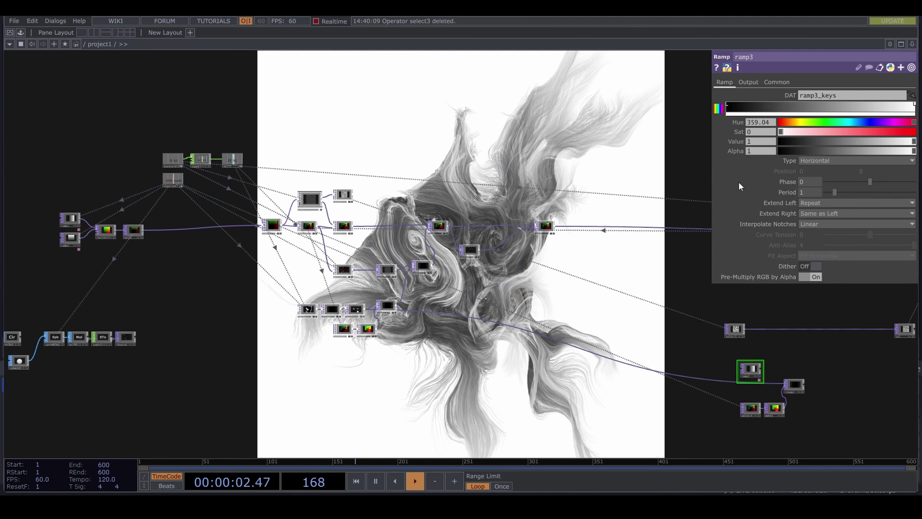
left_click(779, 83)
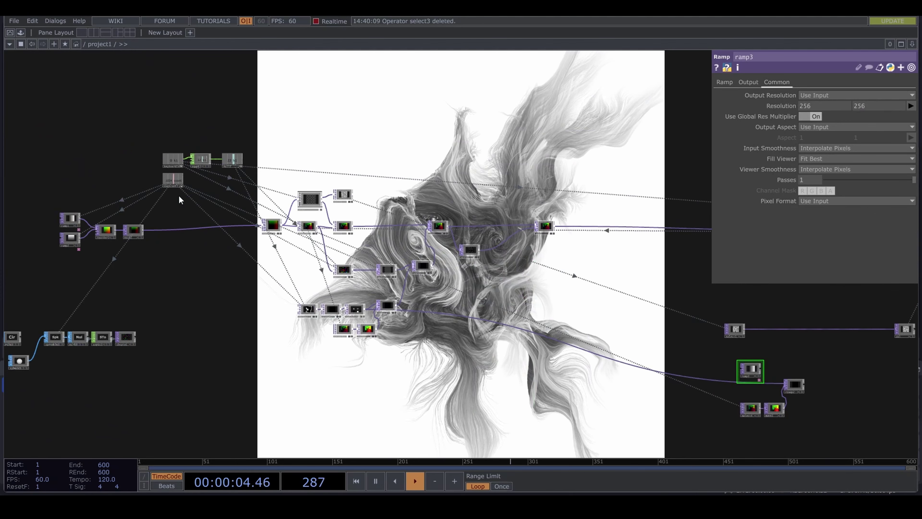
left_click_drag(173, 170, 784, 107)
left_click(785, 109)
left_click(828, 202)
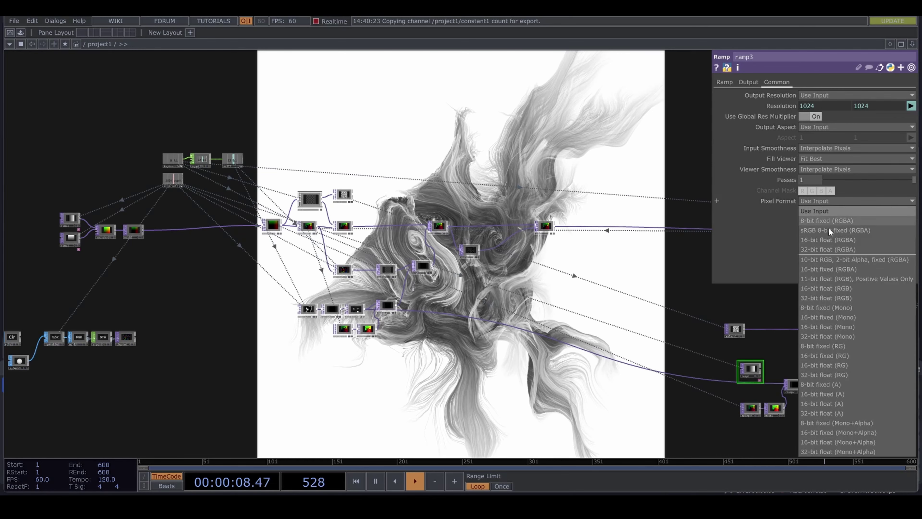
left_click(836, 250)
Connect ramp3 to the first input of remap2 in place of the point transform output
scroll(748, 373, "up", 5)
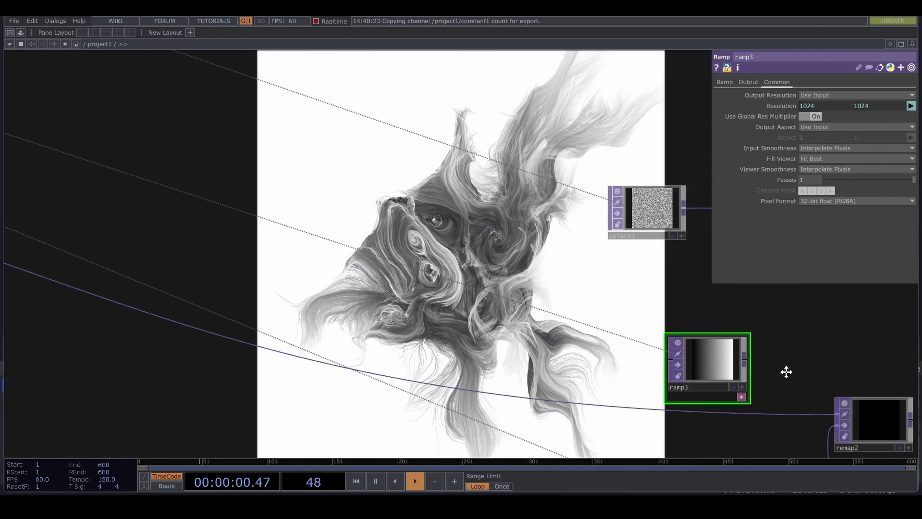
left_click_drag(622, 320, 657, 375)
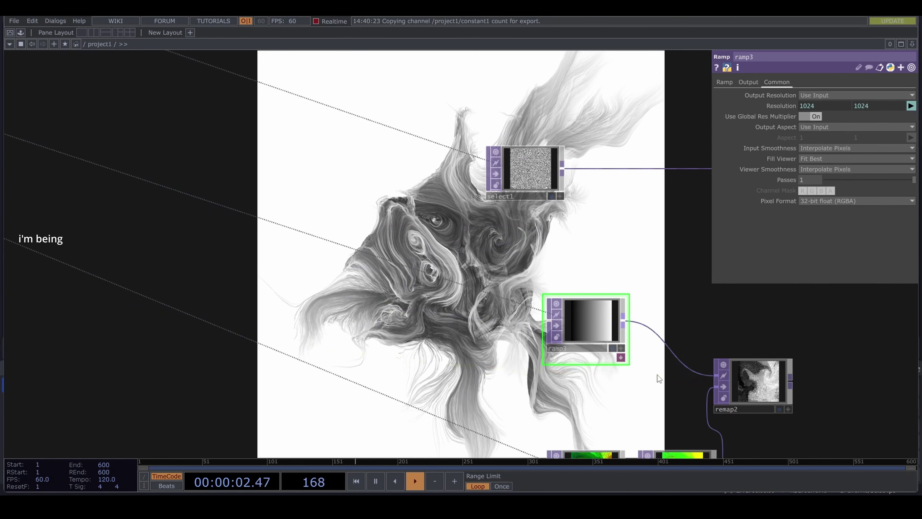
Insert a Multiply TOP on the connection leaving select1 and connect remap2 to its second input
left_click_drag(598, 344, 583, 374)
left_click_drag(719, 344, 476, 334)
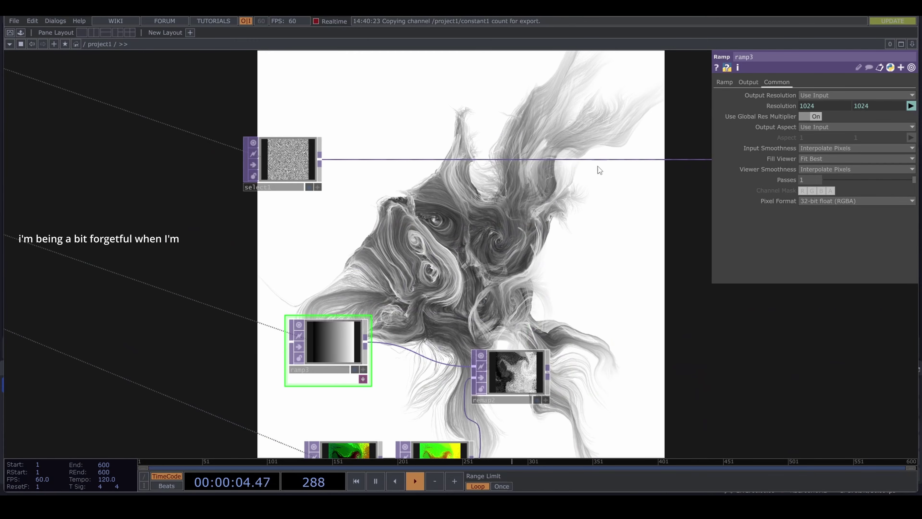
right_click(616, 160)
left_click(642, 147)
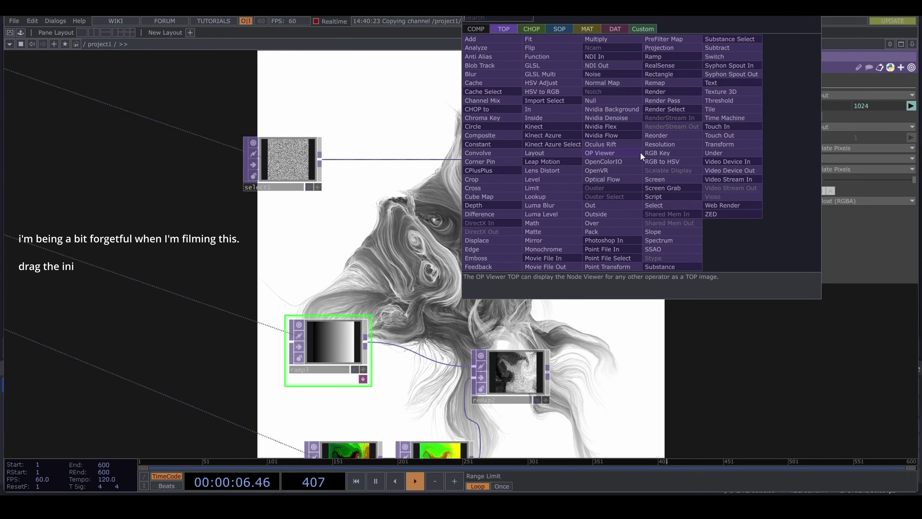
type("mu")
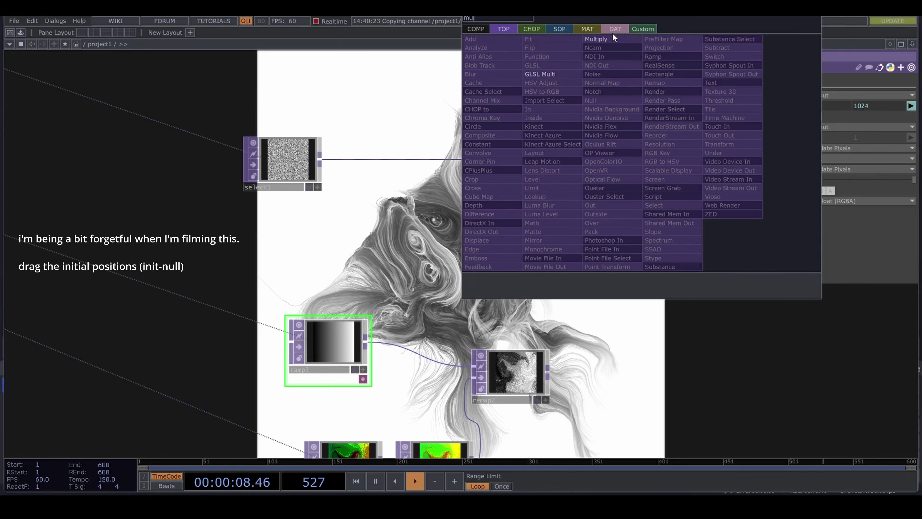
left_click(614, 40)
left_click(612, 163)
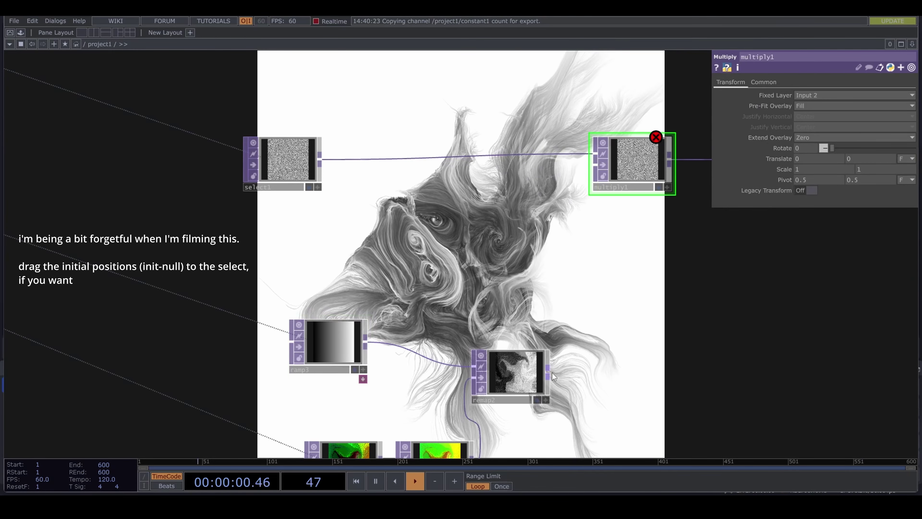
left_click(586, 172)
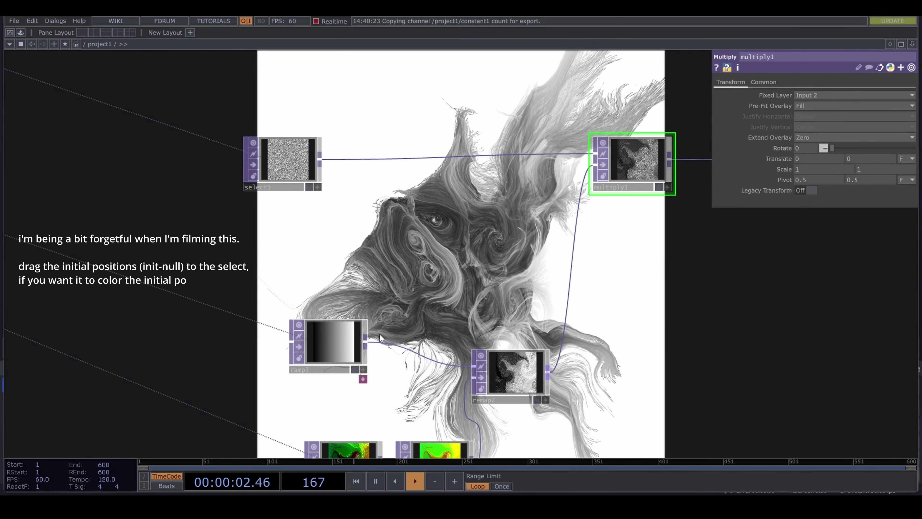
left_click_drag(343, 356, 312, 369)
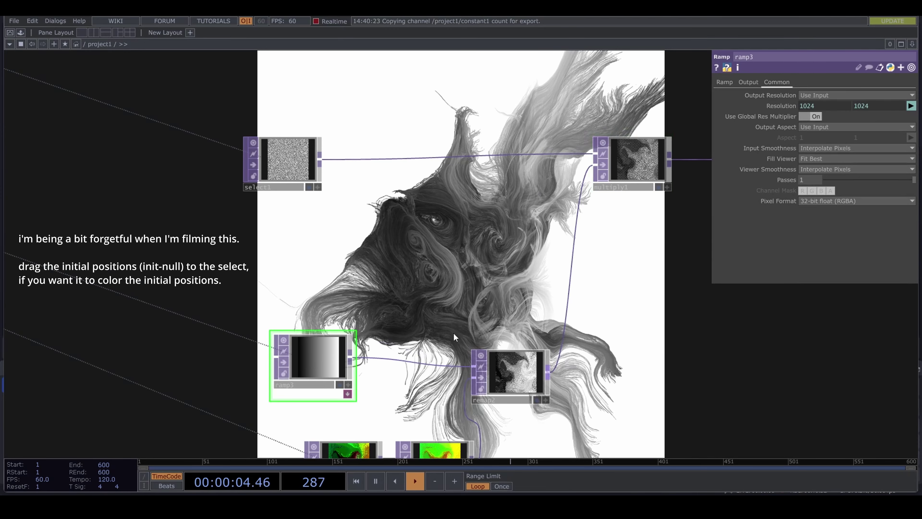
Shift ramp3's black key inward and add pale pink, pale blue and pale yellow keys, the yellow with hue 56 and saturation 0.295
left_click_drag(488, 300, 349, 313)
scroll(581, 290, "down", 5)
left_click_drag(597, 305, 505, 306)
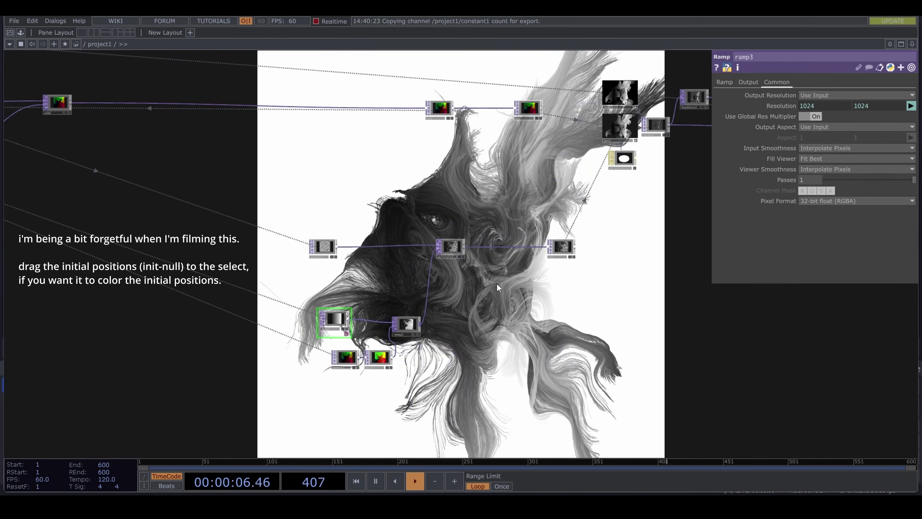
left_click(724, 82)
left_click_drag(727, 104, 748, 104)
left_click(793, 105)
left_click(839, 105)
left_click(885, 105)
left_click(801, 122)
Open the choices for ramp3's gradient type
left_click_drag(668, 276, 555, 281)
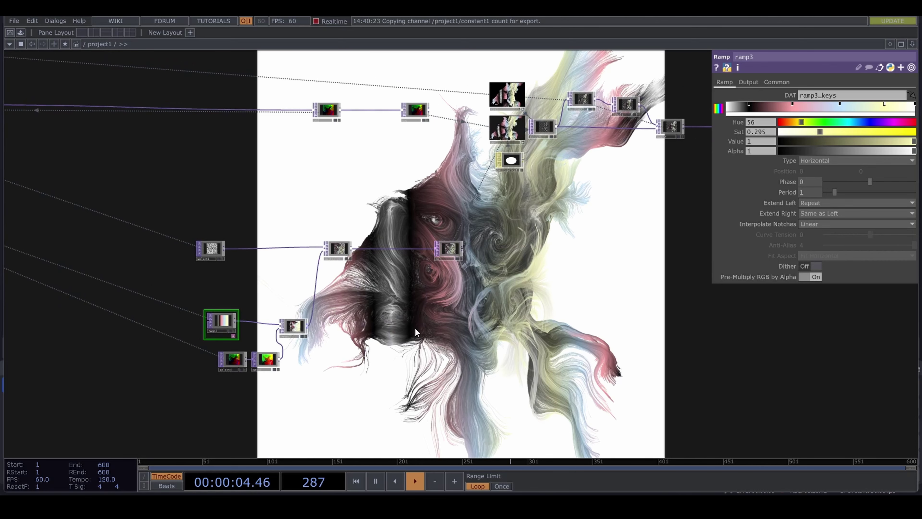
left_click_drag(554, 245, 614, 236)
left_click(827, 160)
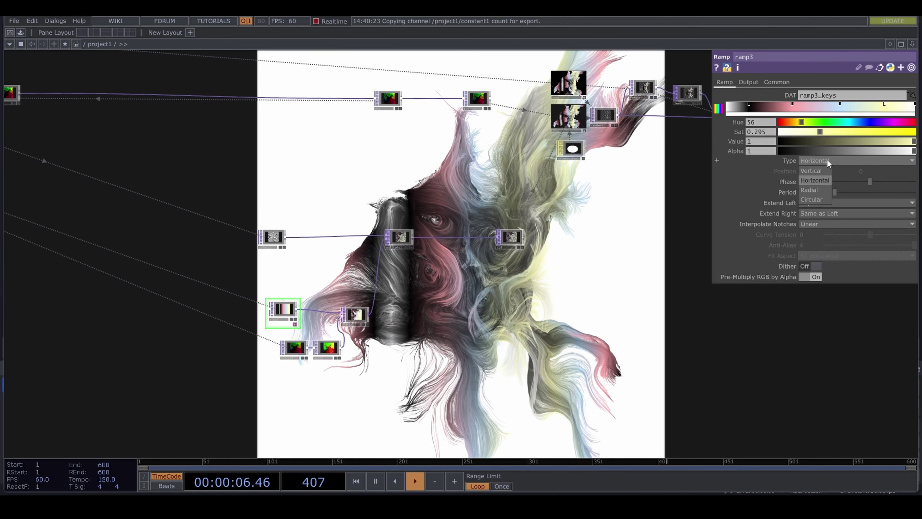